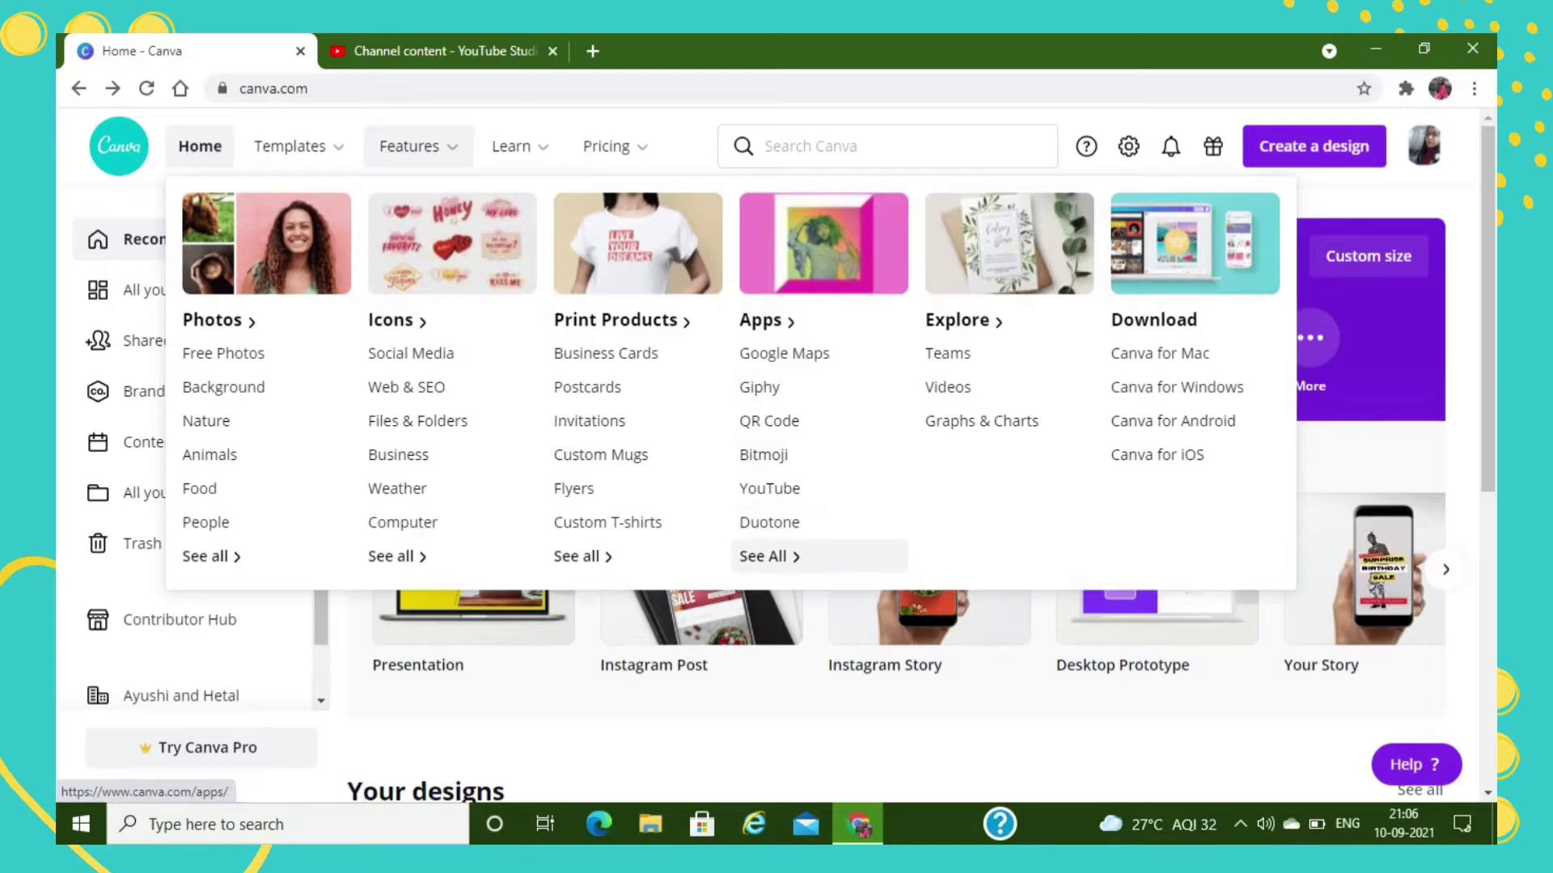
Open the full apps directory and look through the apps under "Design with your favorite media"
left_click(763, 556)
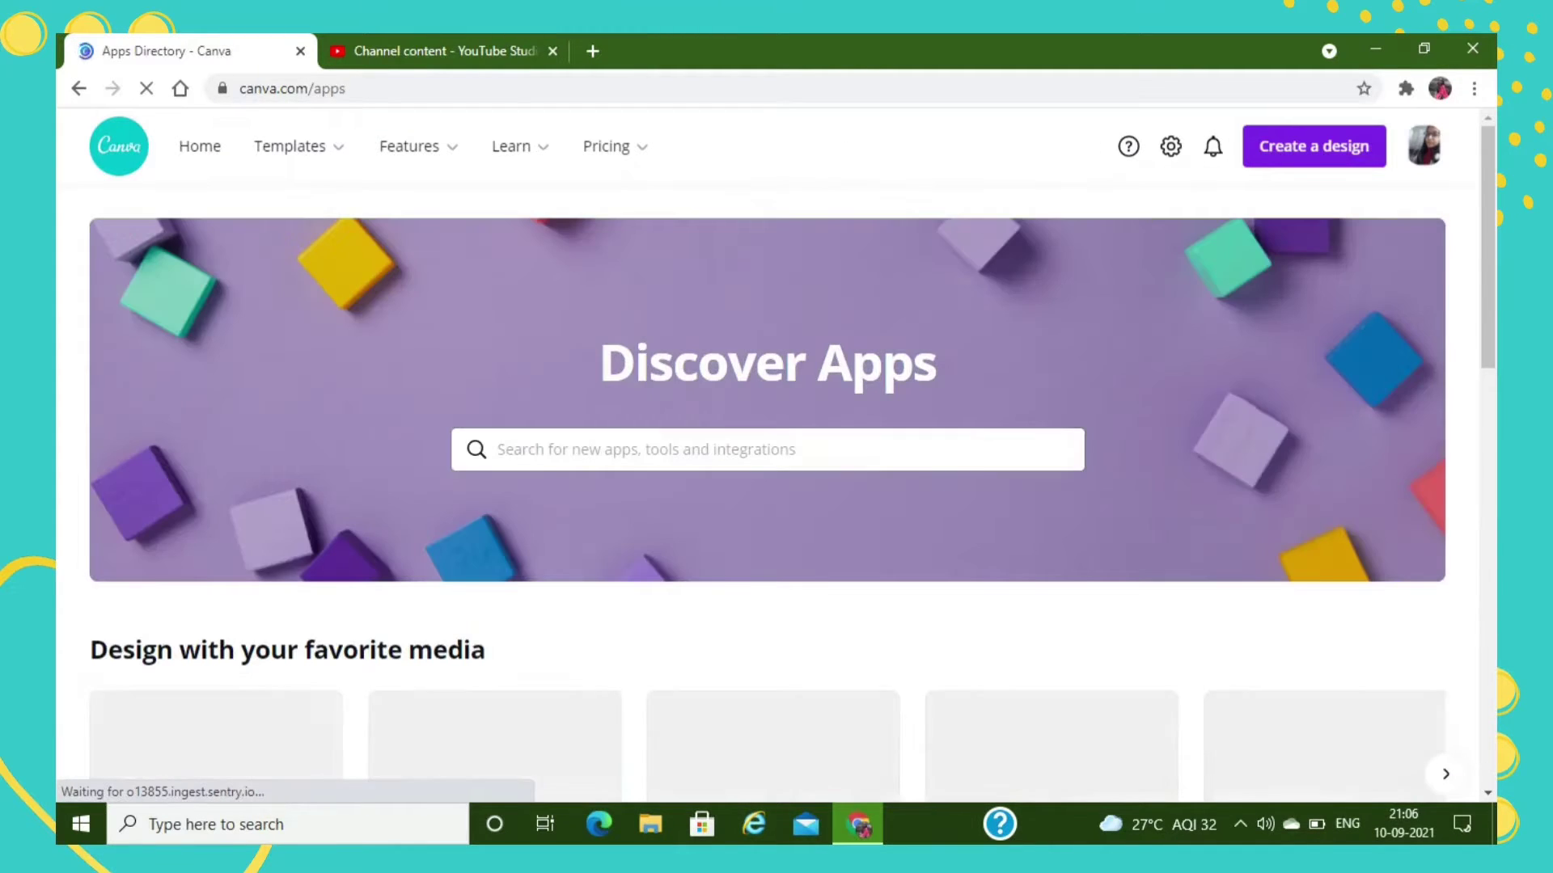
scroll(768, 452, "down", 4)
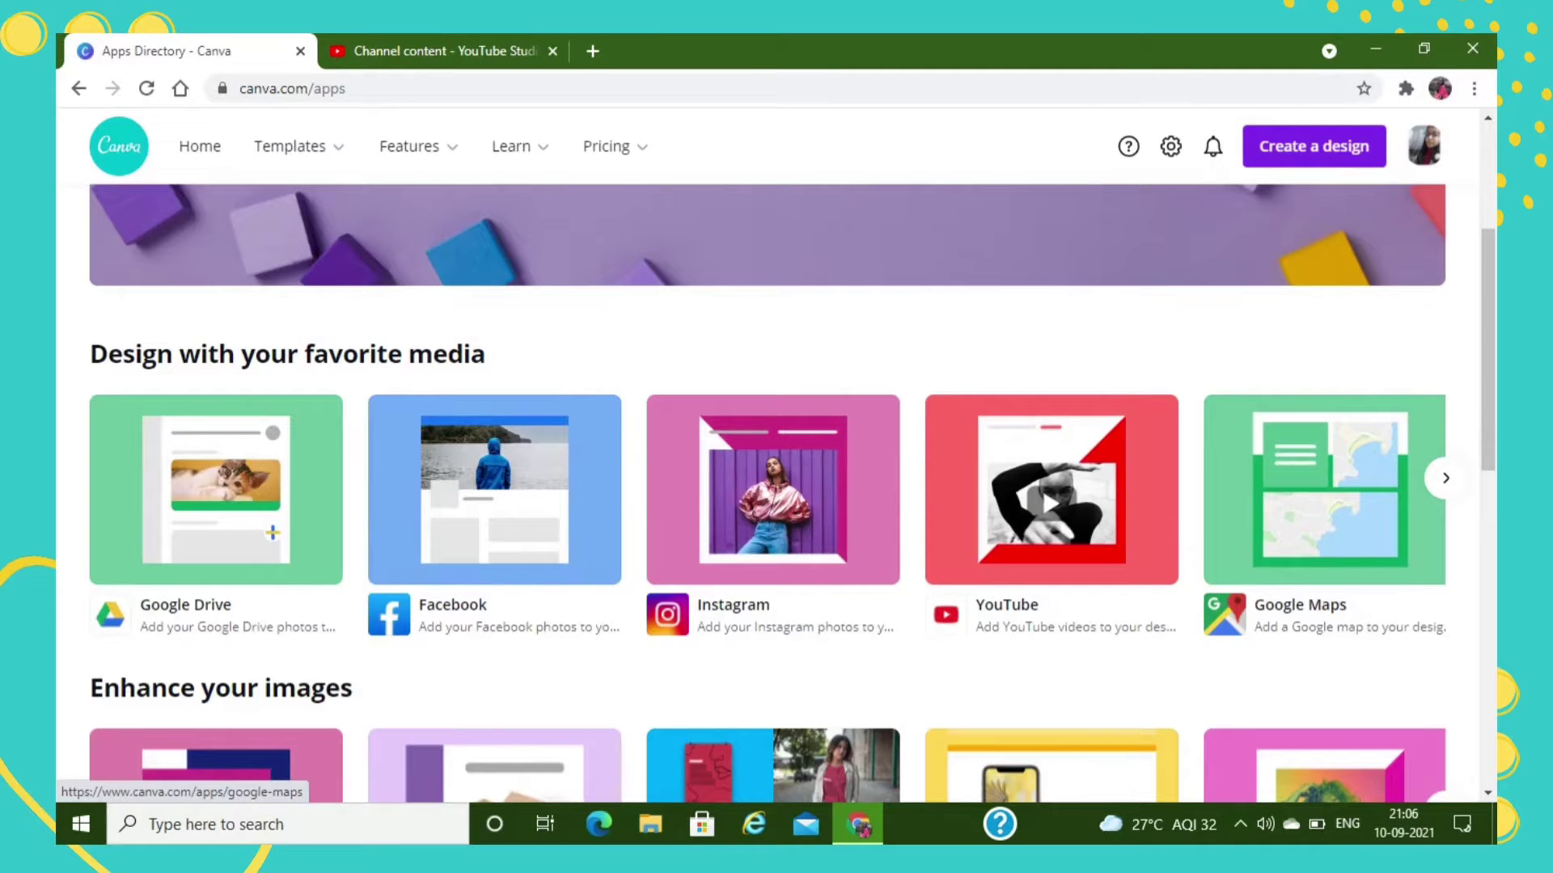
left_click(1445, 478)
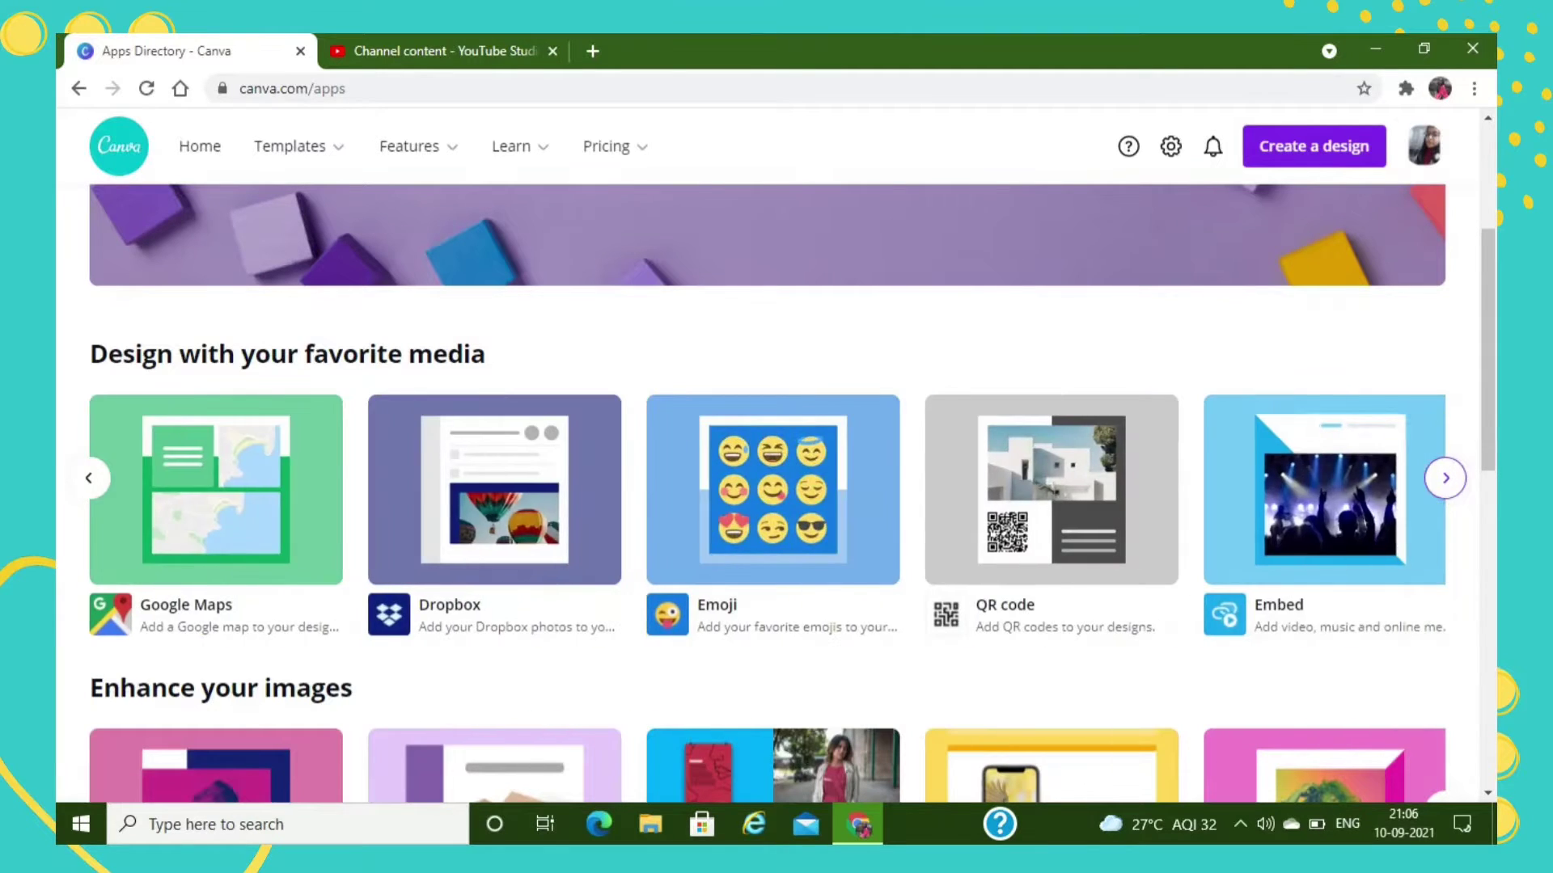
left_click(88, 478)
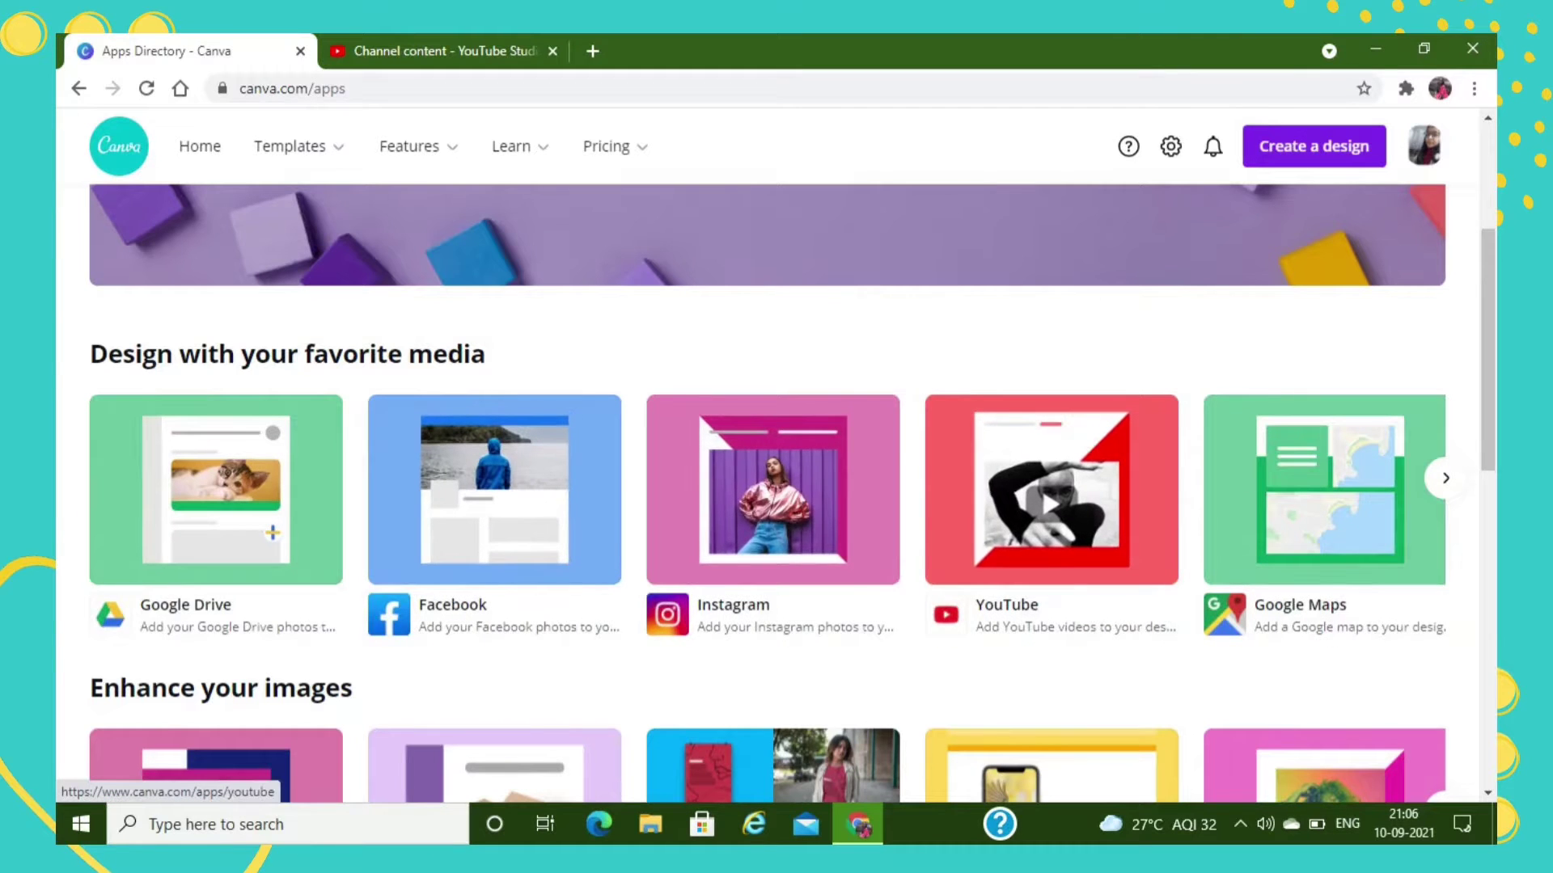
Use the YouTube app in a new Instagram Post design of 1080 × 1080 px
left_click(1052, 489)
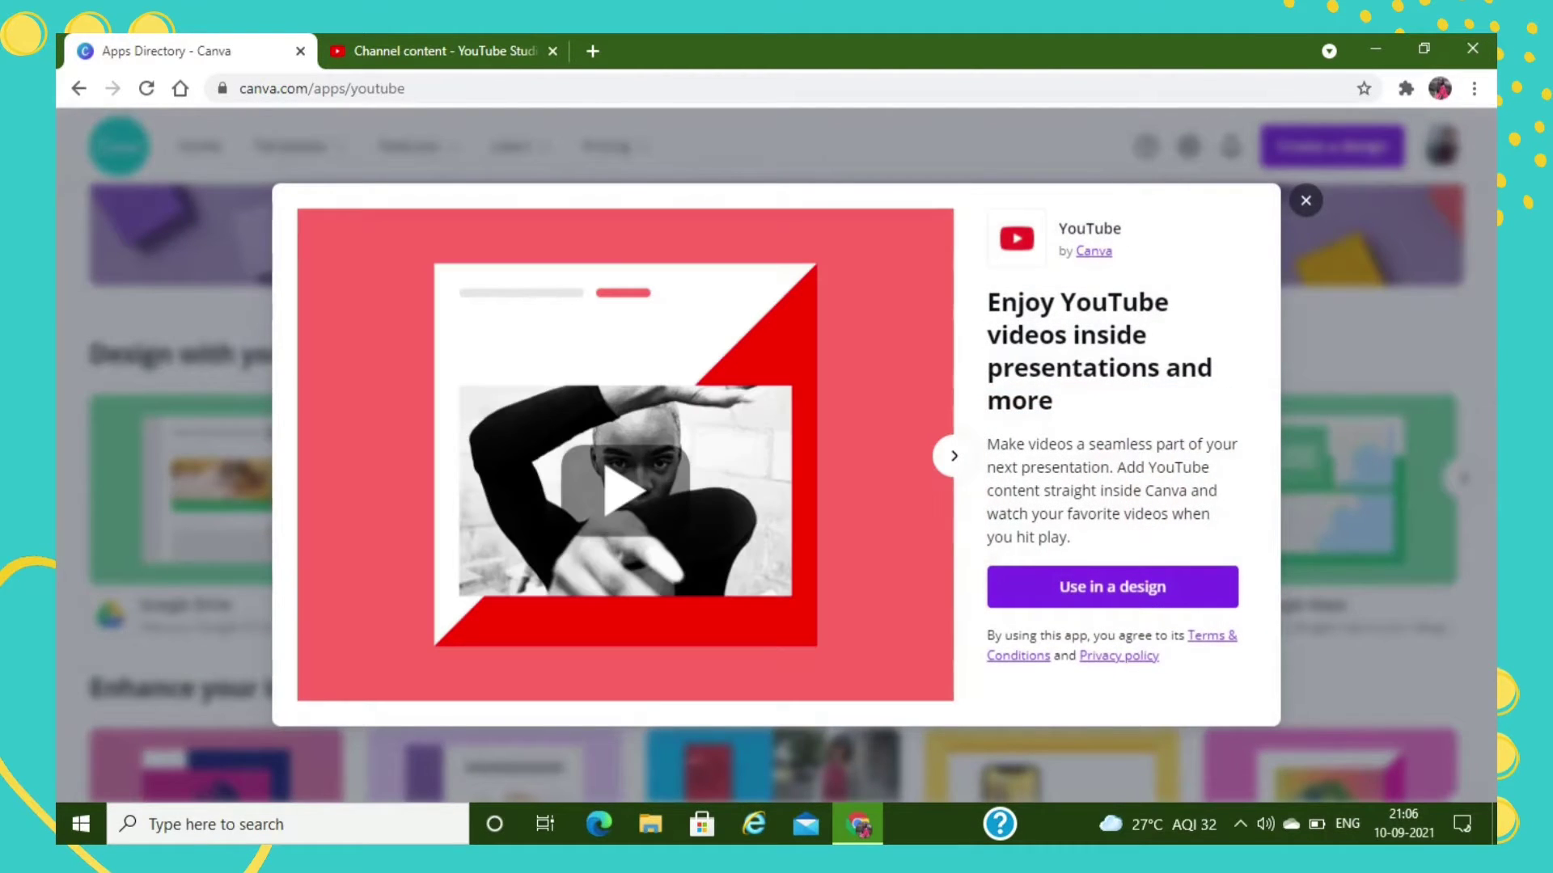
left_click(1112, 586)
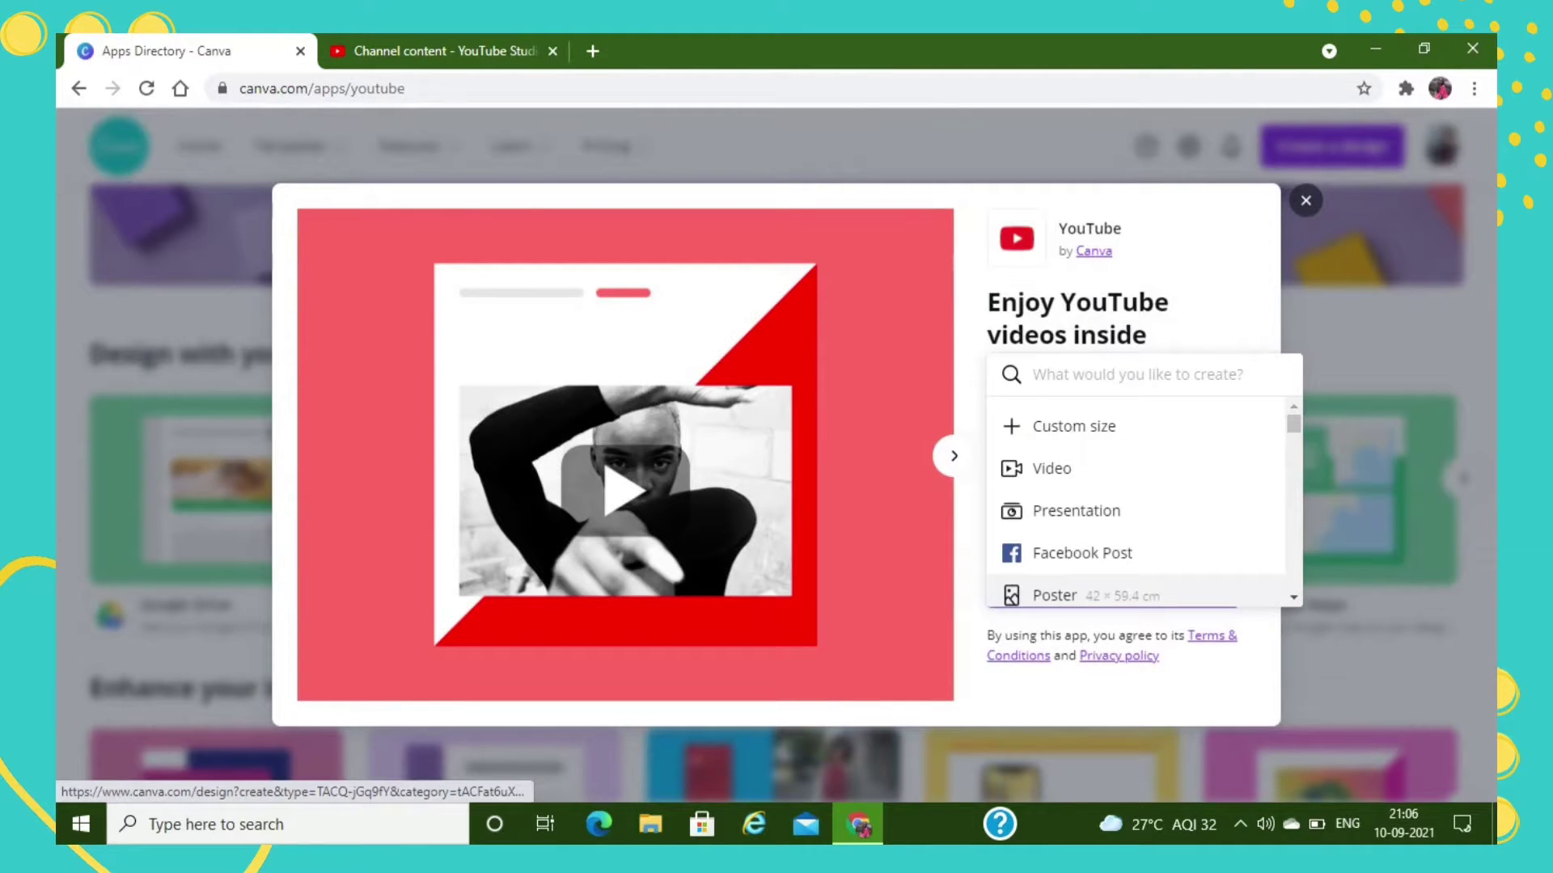
scroll(1140, 501, "down", 2)
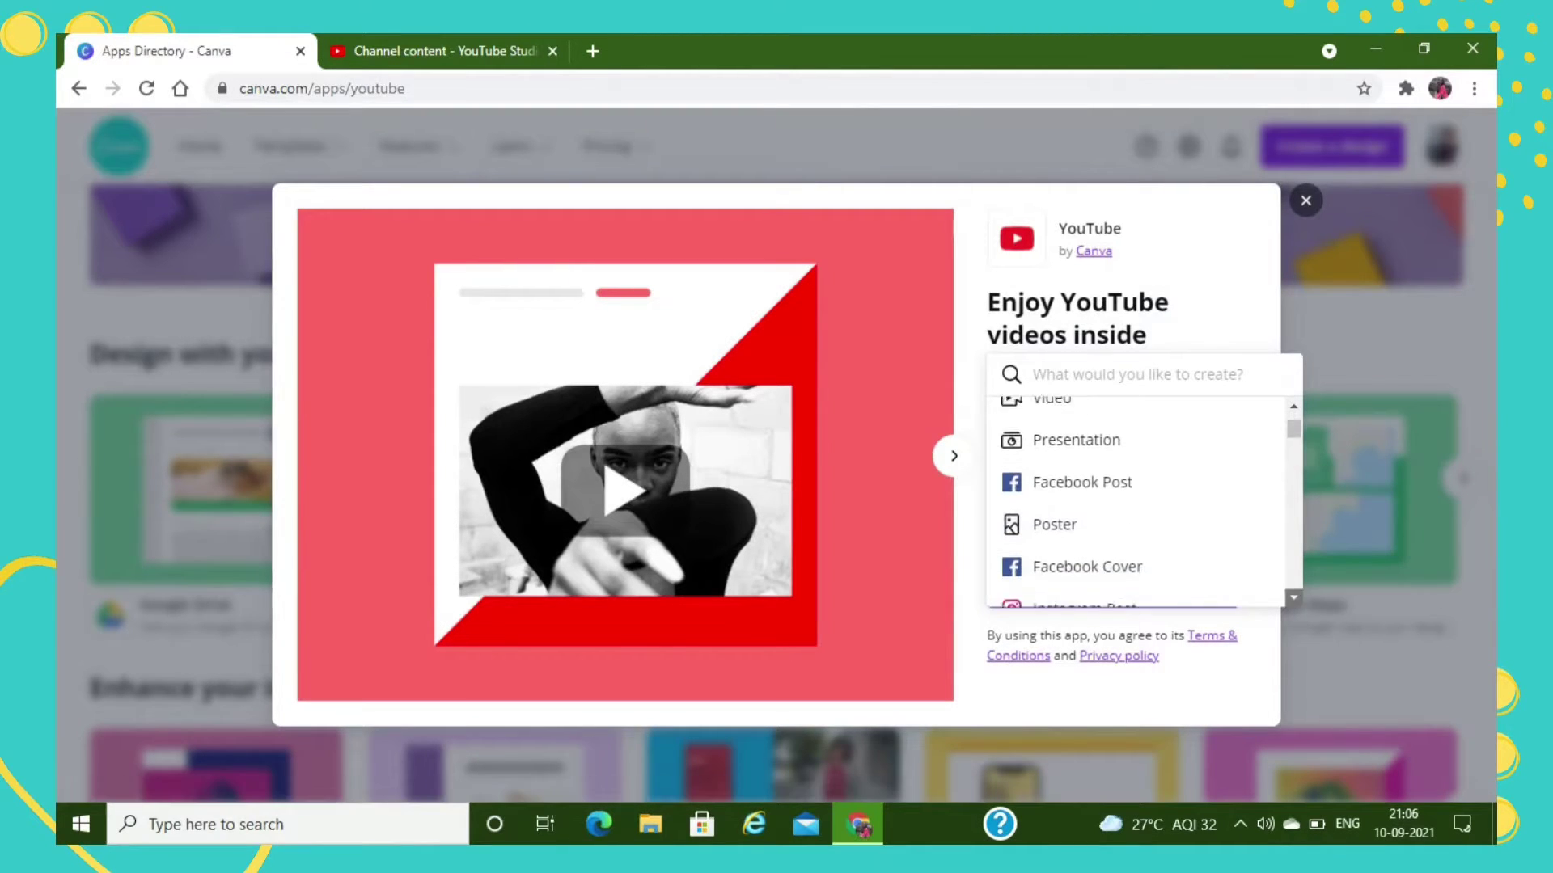
scroll(1132, 542, "down", 1)
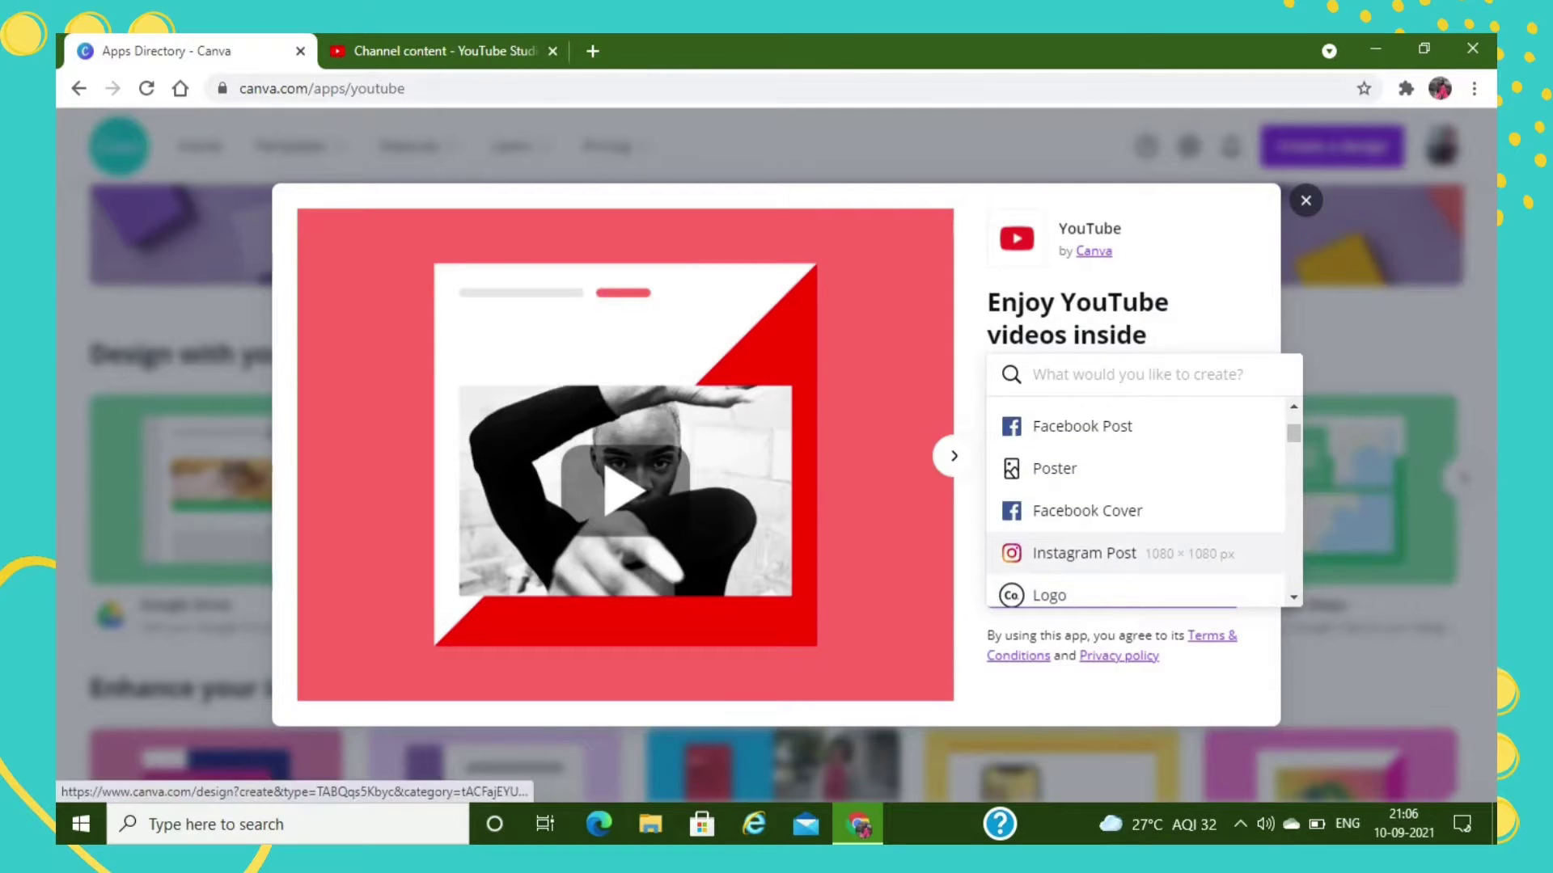
left_click(1084, 553)
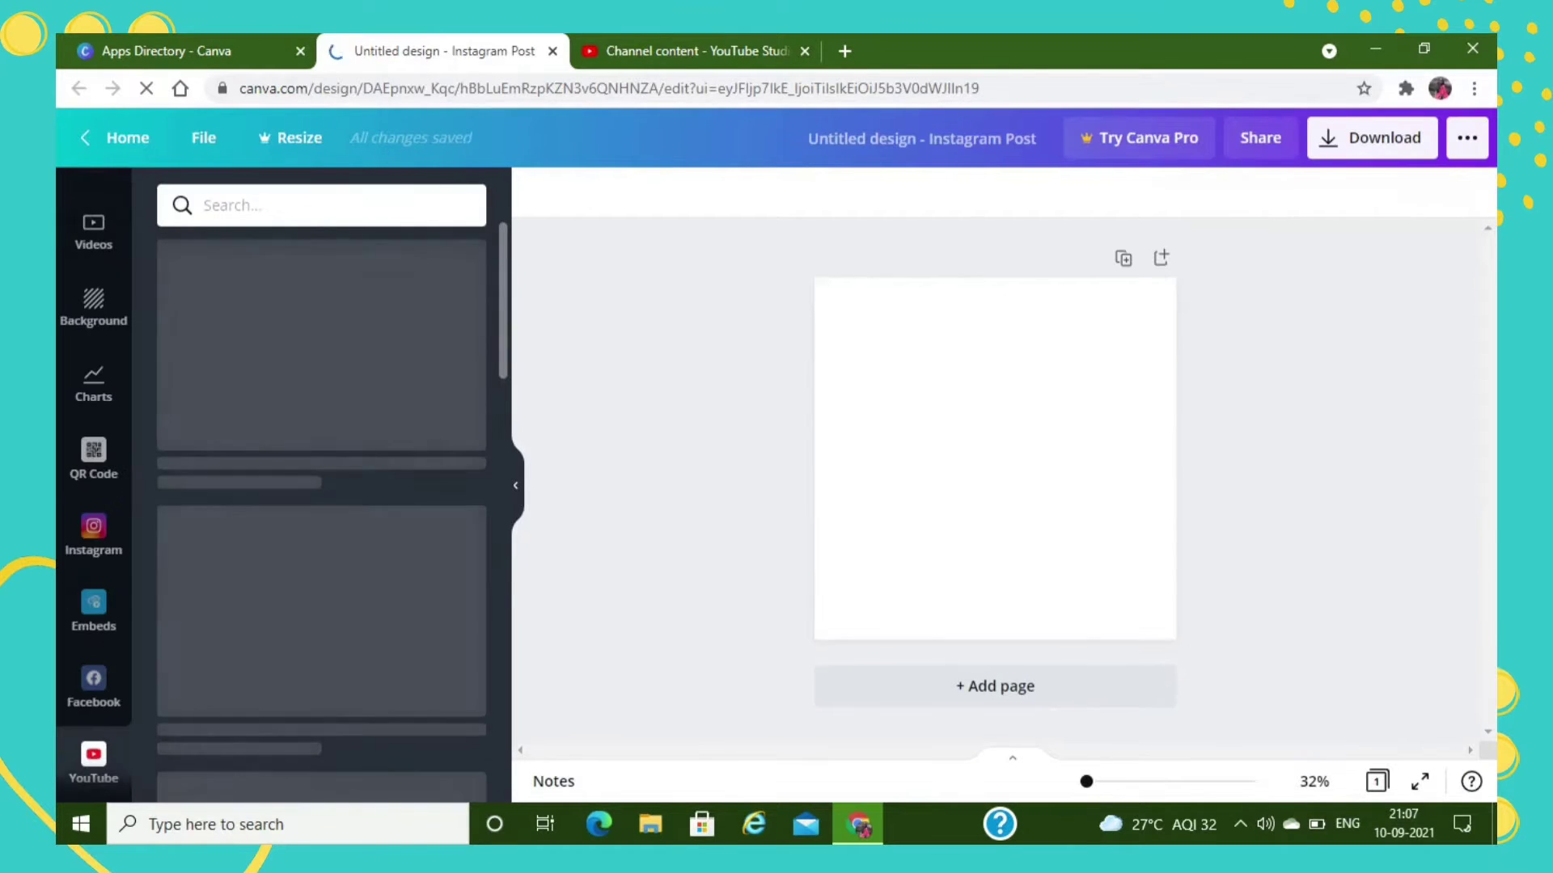
Search the YouTube videos for "happy swirling" and add the "CAN'T GET ENOUGH (ICEBERG)" video to the page
type("happy")
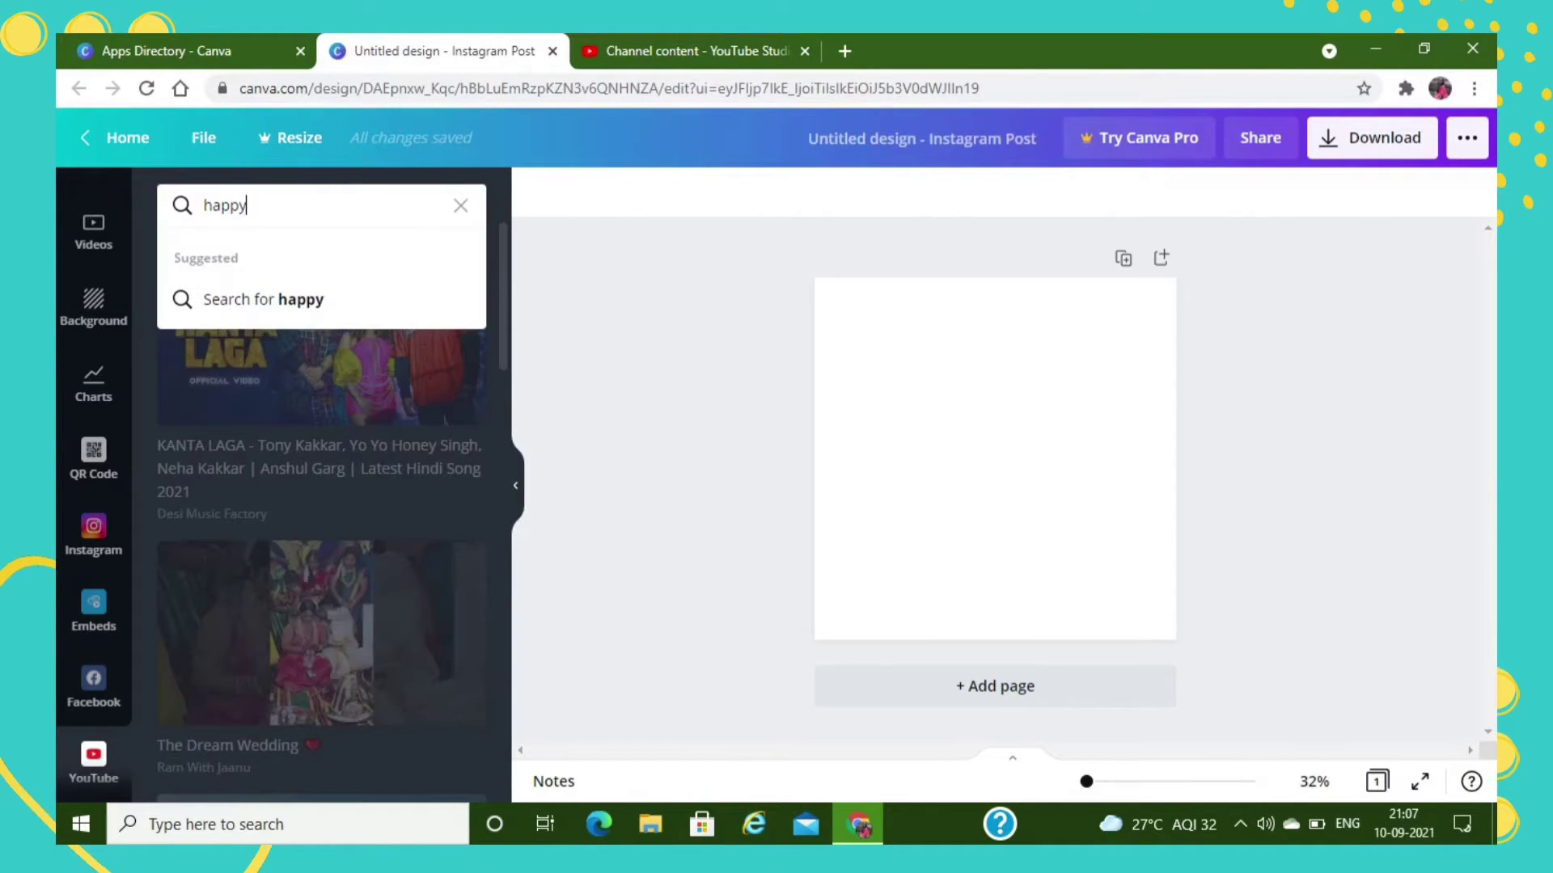
type(" swirling")
key("Return")
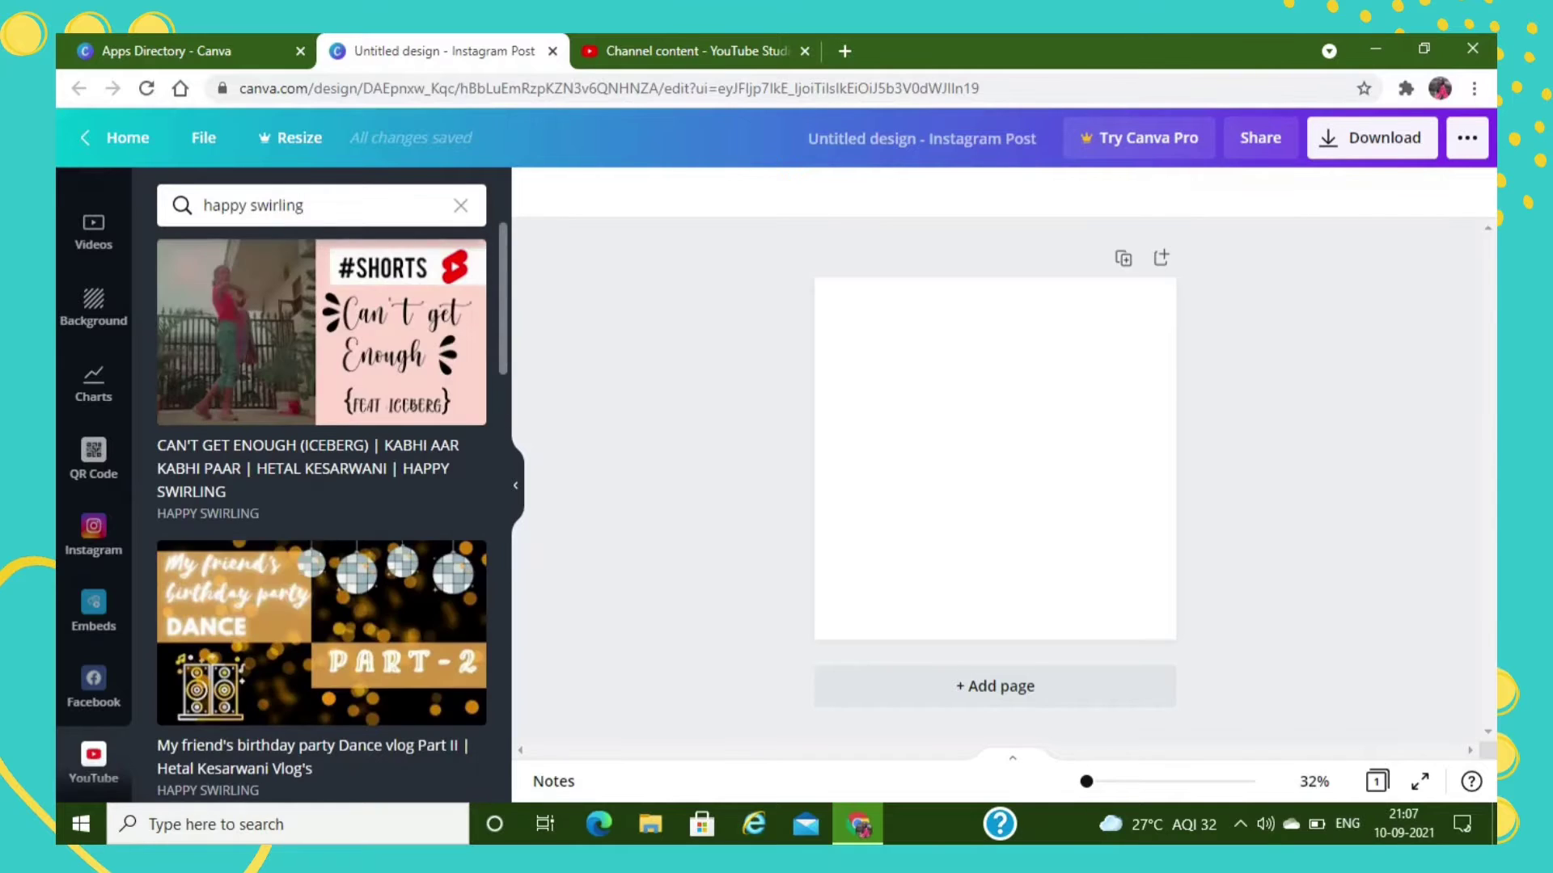
scroll(321, 485, "down", 10)
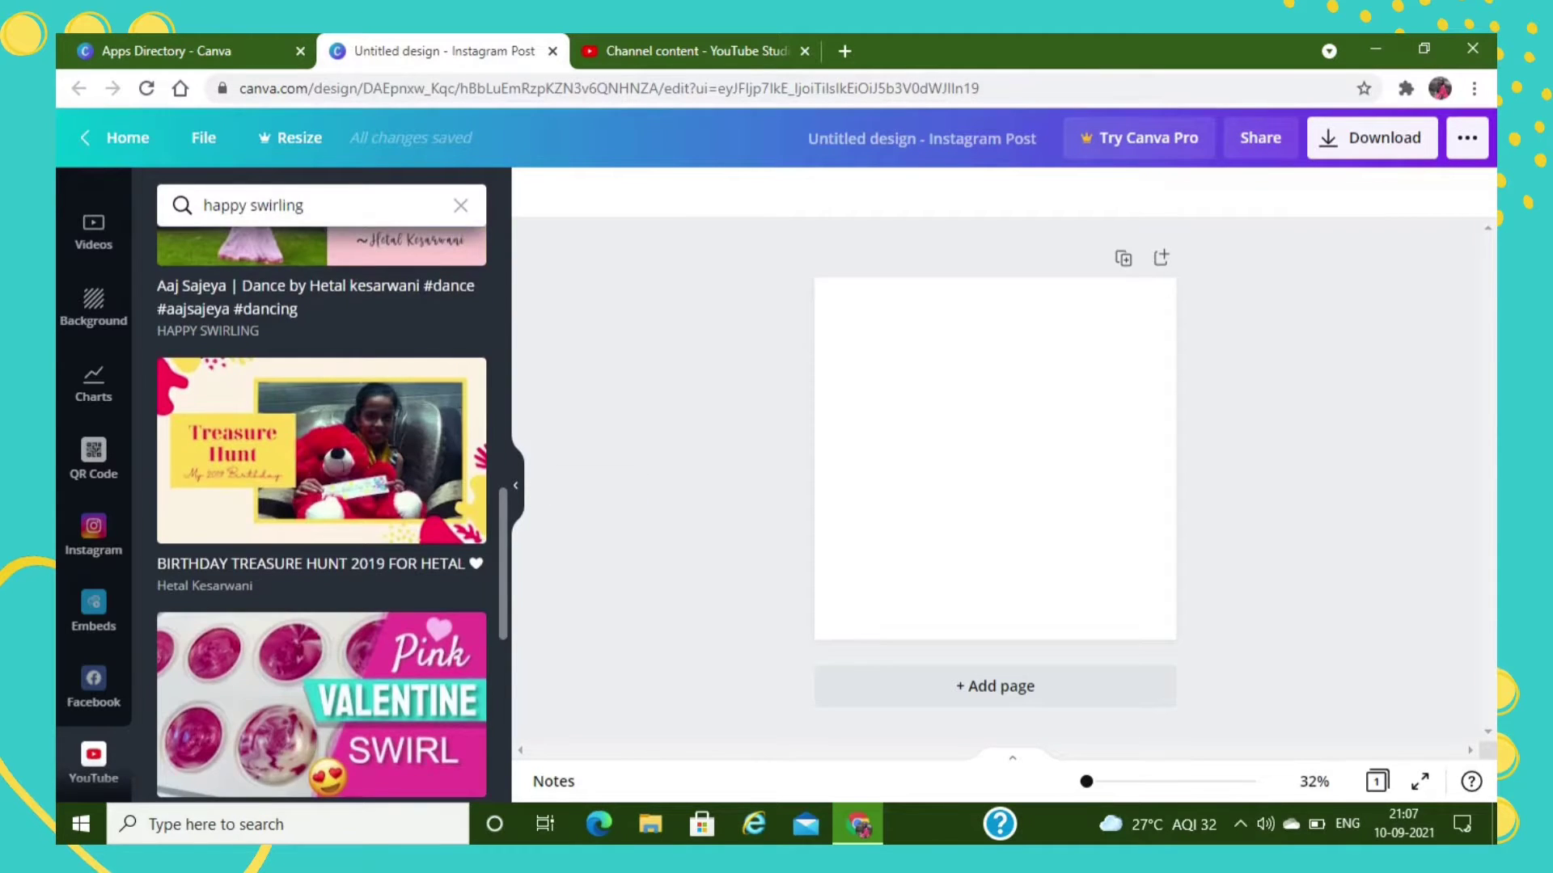
scroll(321, 405, "up", 10)
left_click(321, 332)
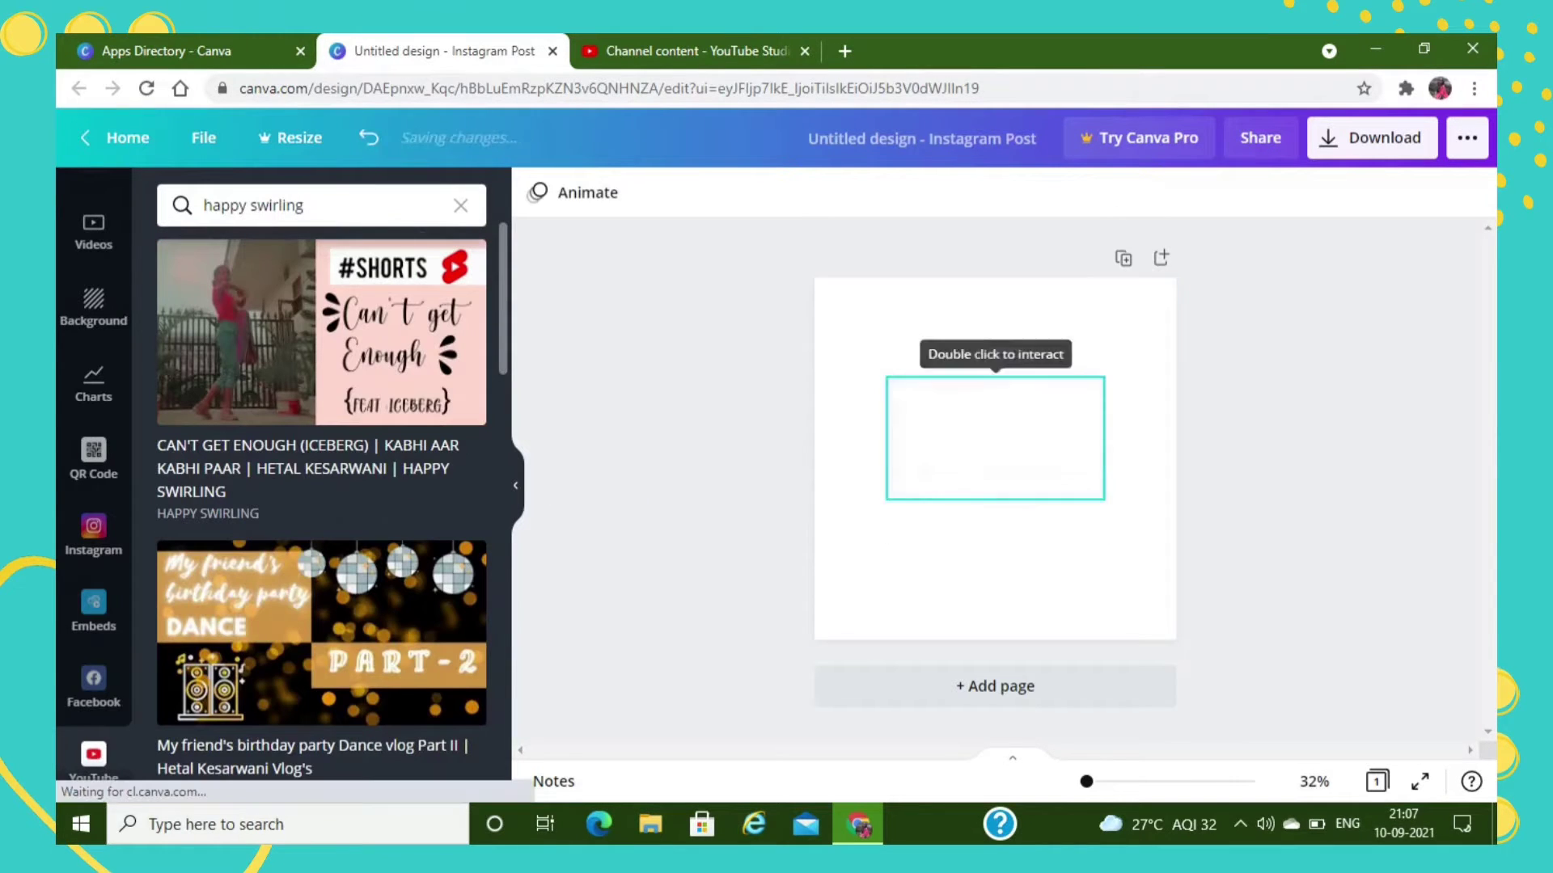
Place the YouTube video in the page's upper-left corner, spanning a little over half the page width
left_click_drag(994, 438, 923, 339)
left_click_drag(1032, 400, 1175, 482)
left_click_drag(994, 380, 994, 459)
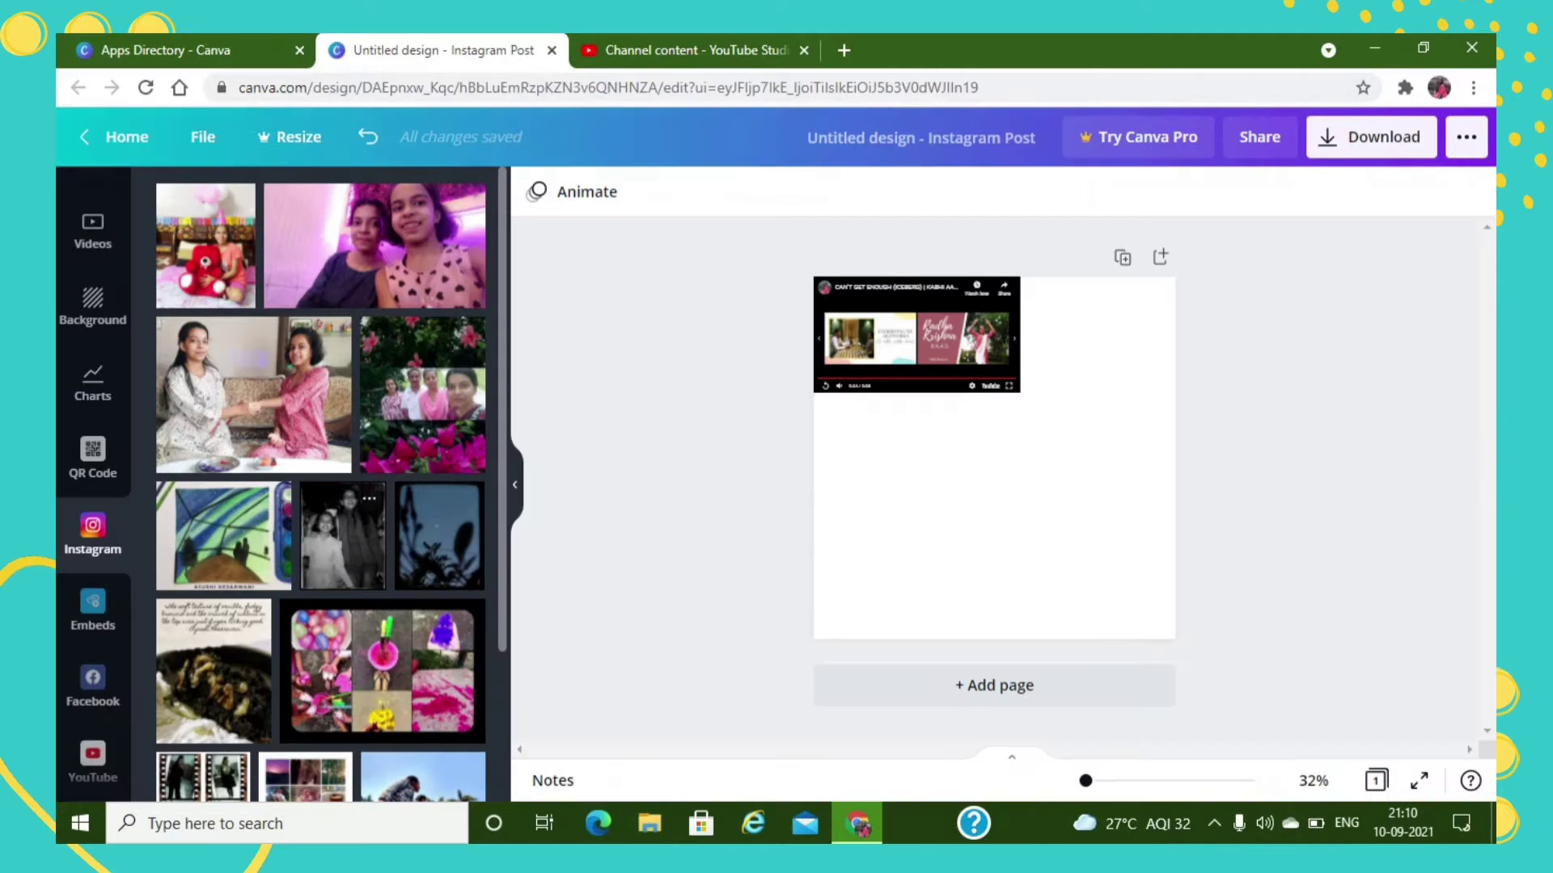
Add the dark evening-sky plant photo from Instagram and shrink it into the page's lower-right corner
left_click(440, 536)
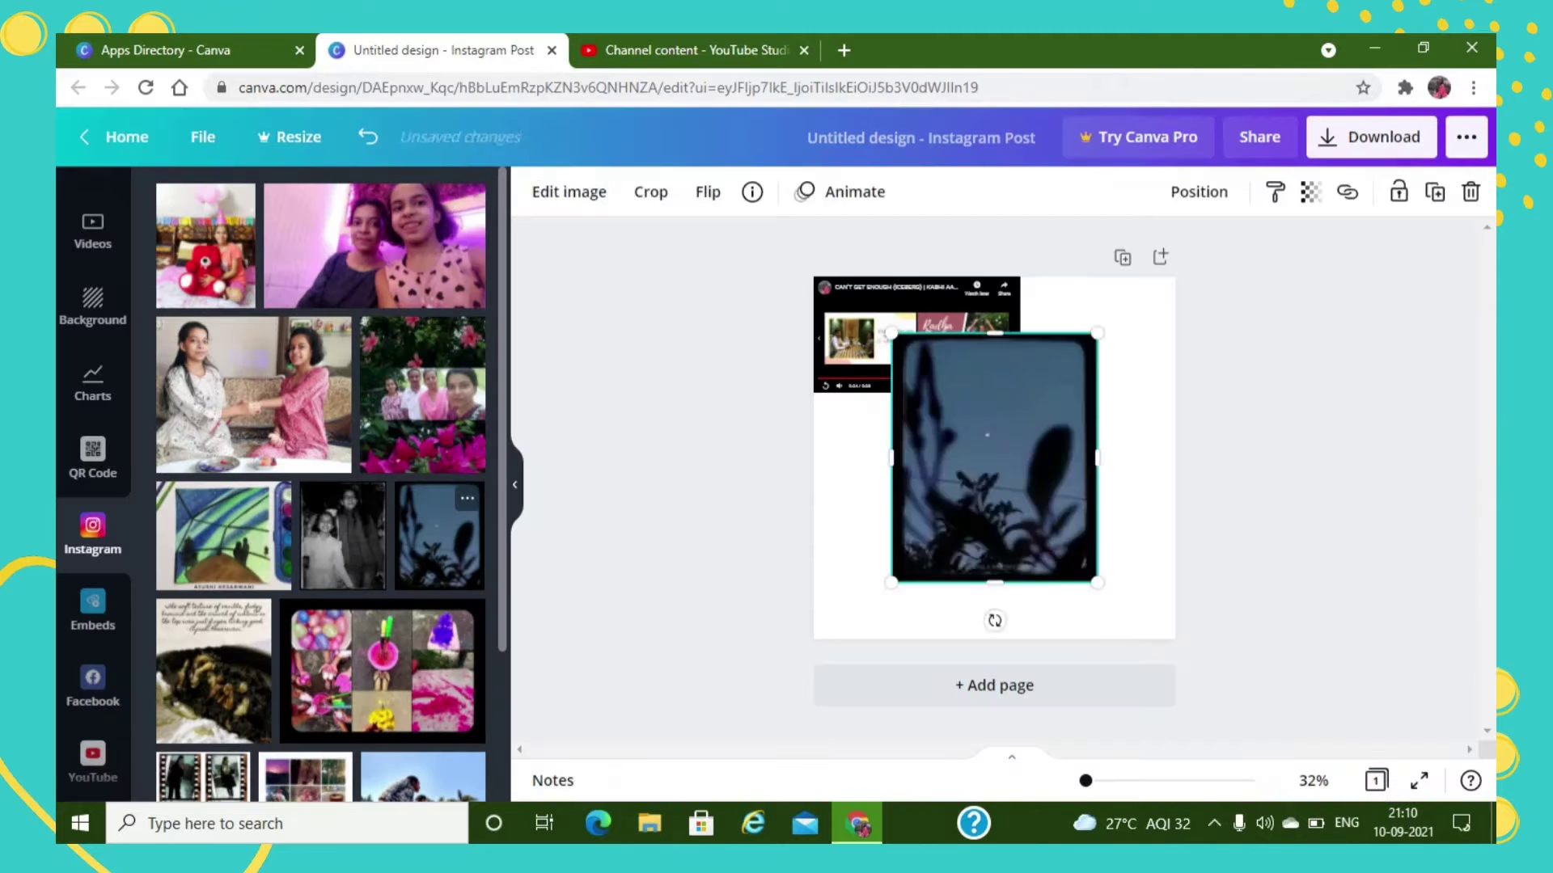
left_click_drag(995, 459, 1073, 514)
left_click_drag(970, 391, 1051, 487)
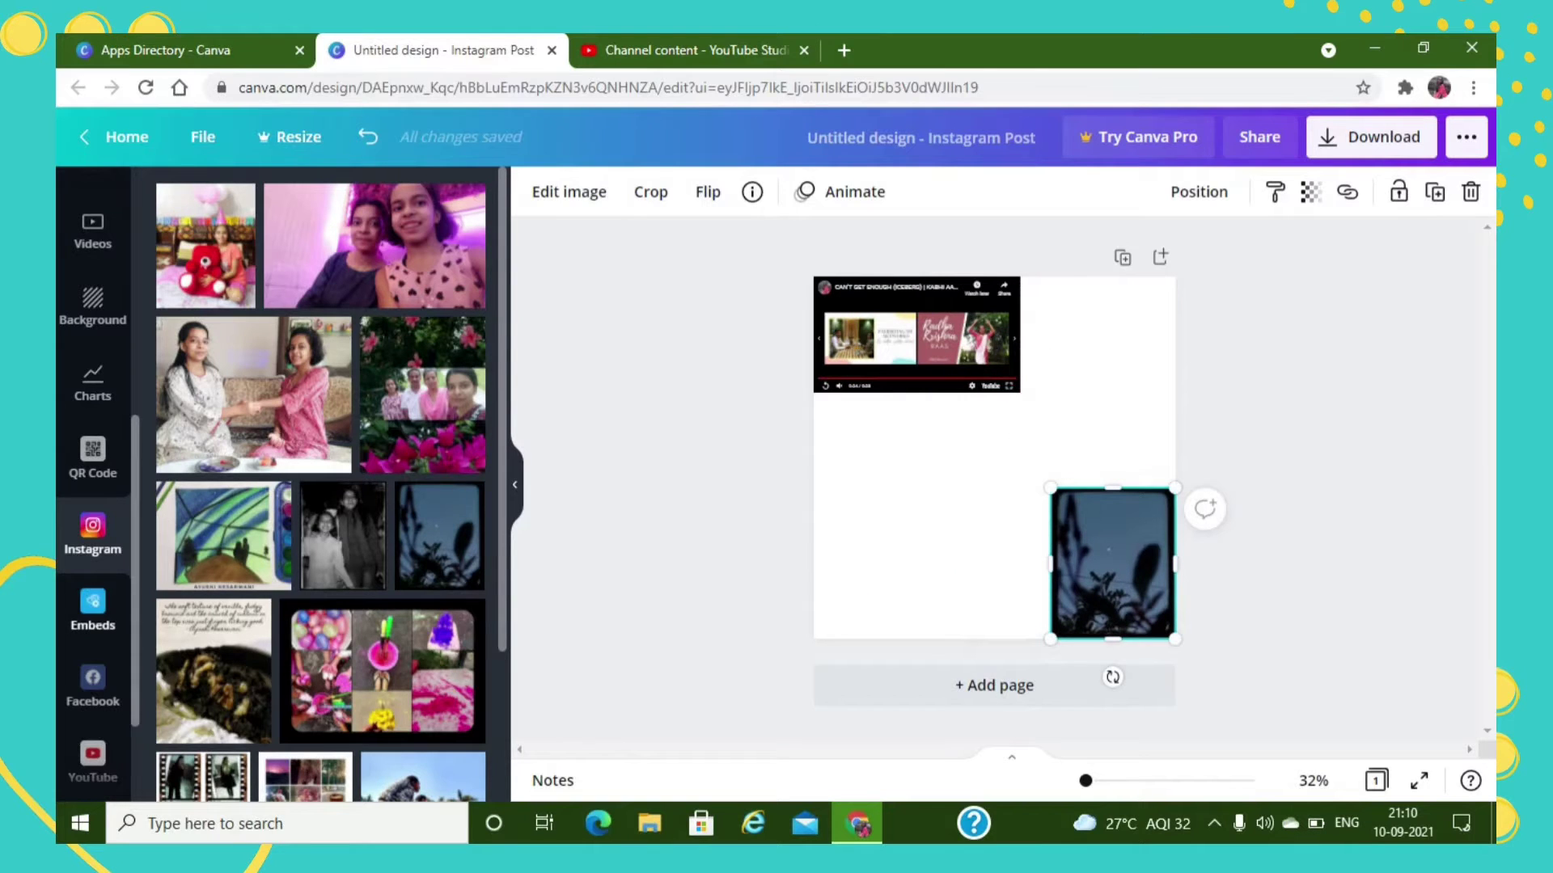
Insert the example YouTube video from the Embeds app into the design
left_click(92, 612)
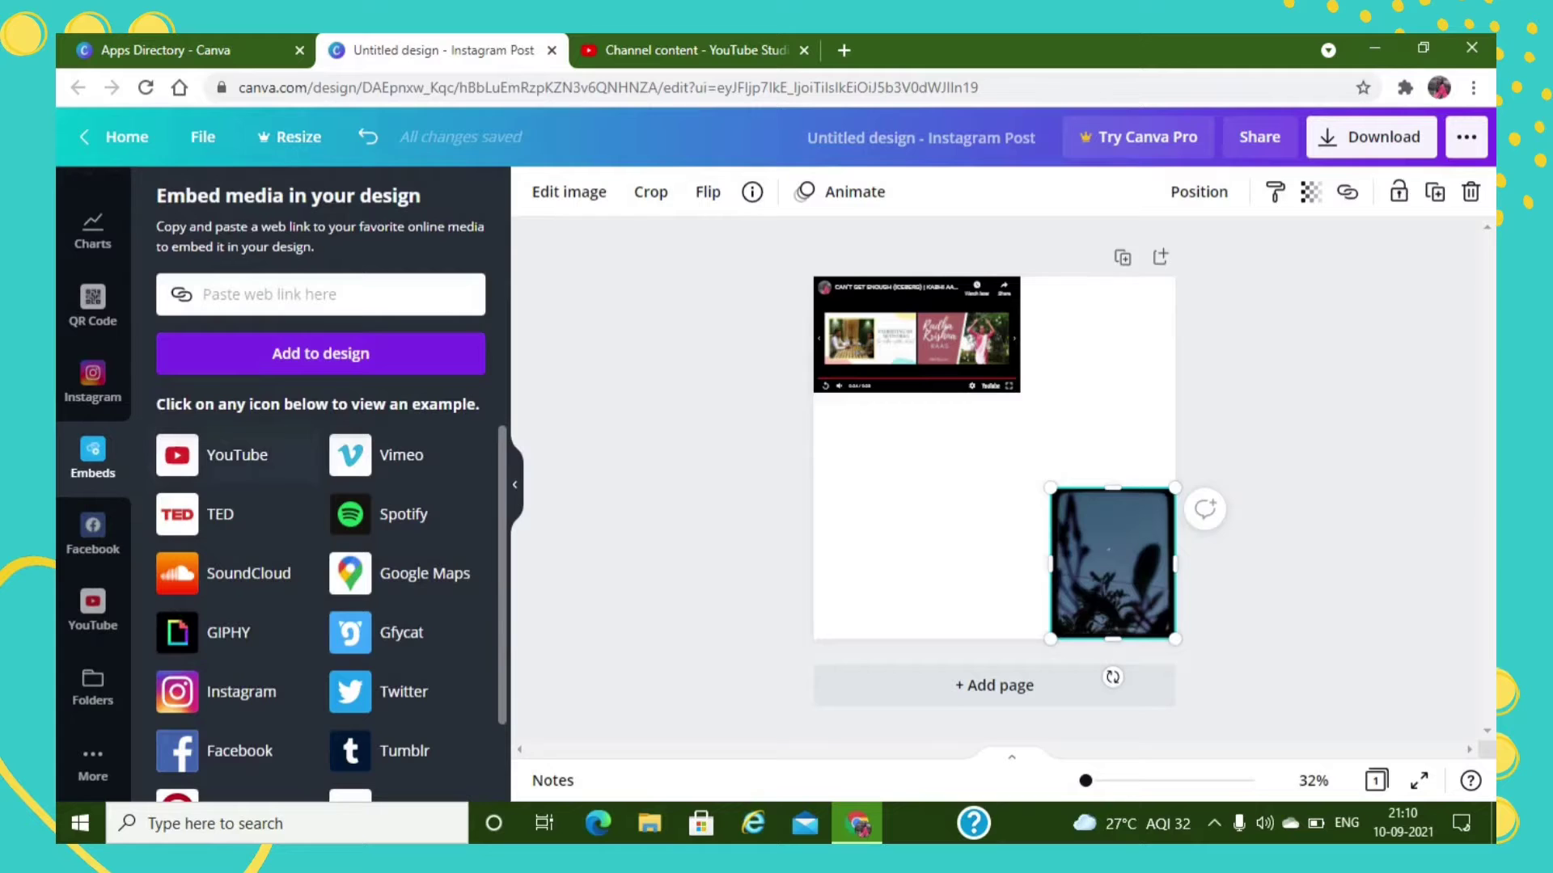
left_click(237, 455)
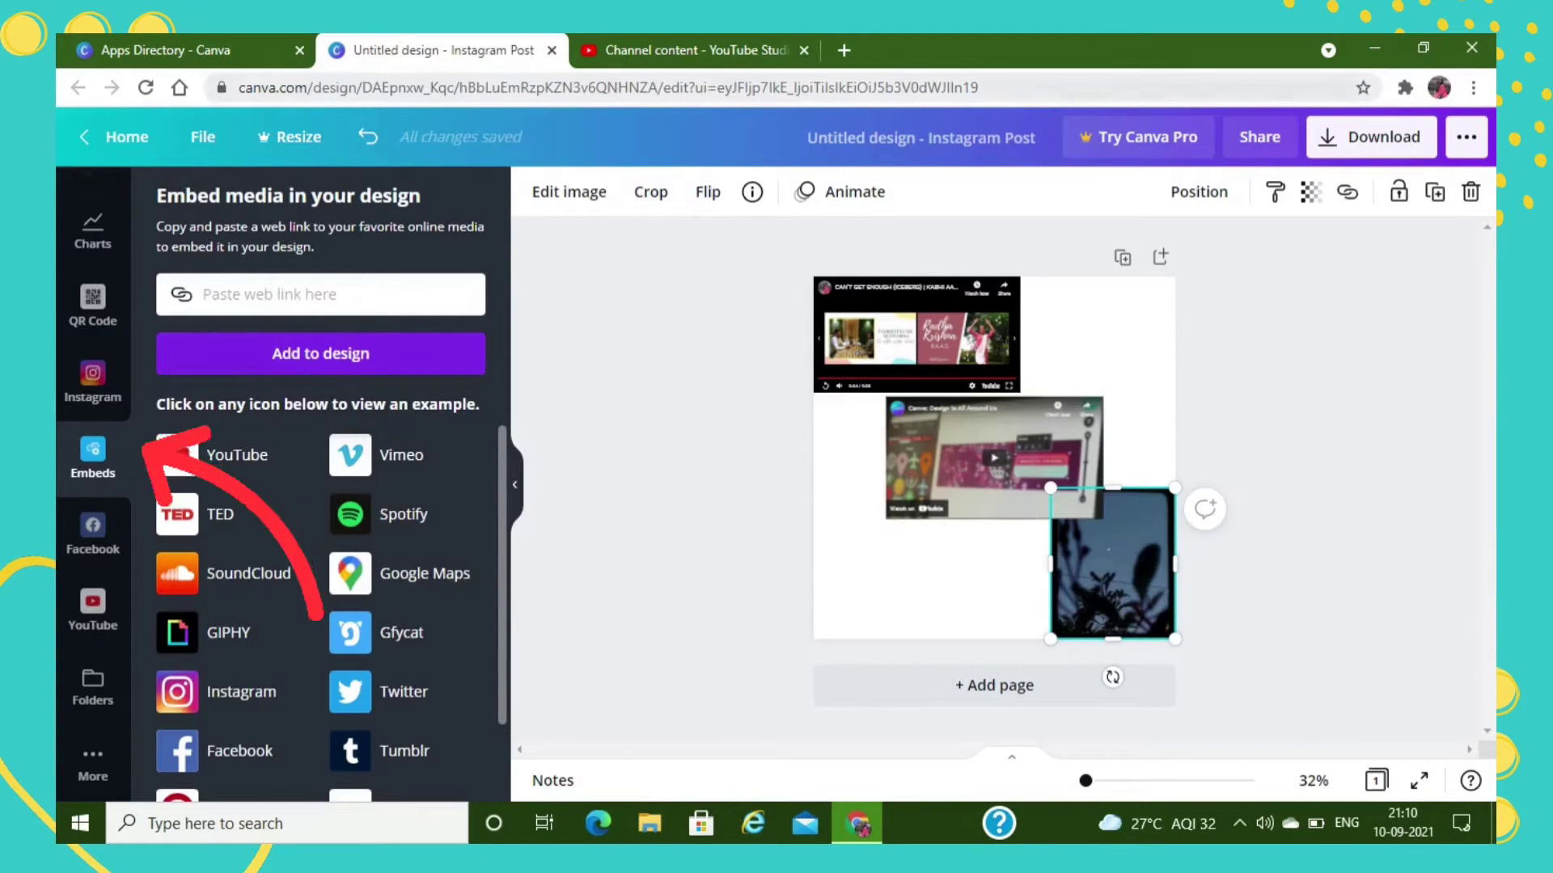
Copy the link of the "Introduction to Canva tools" video in YouTube Studio and embed it in the Canva design
key("ctrl+Tab")
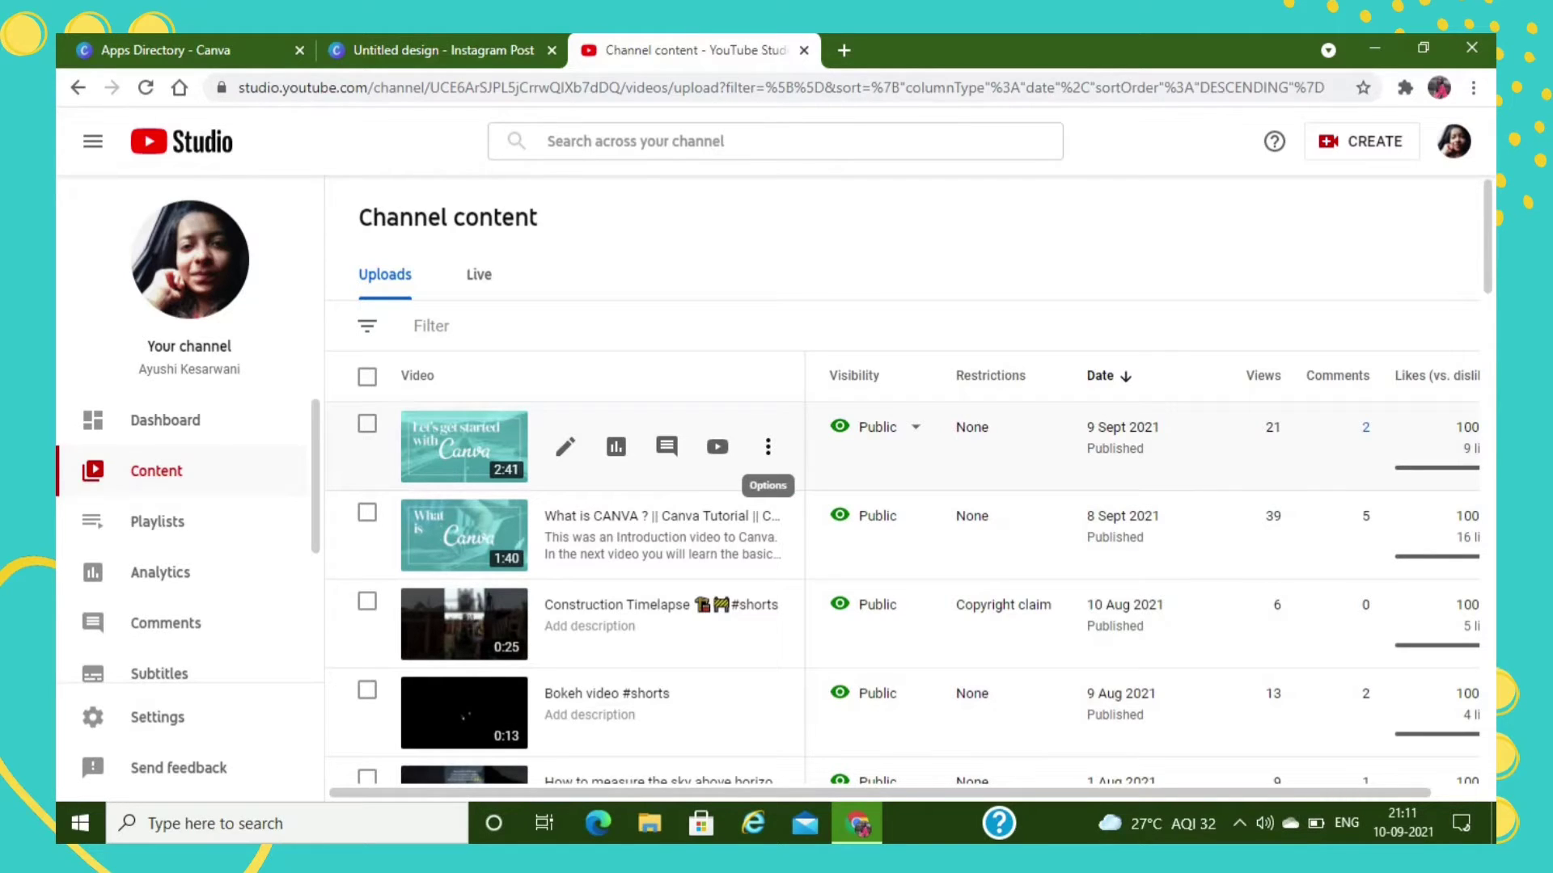
left_click(767, 447)
left_click(656, 483)
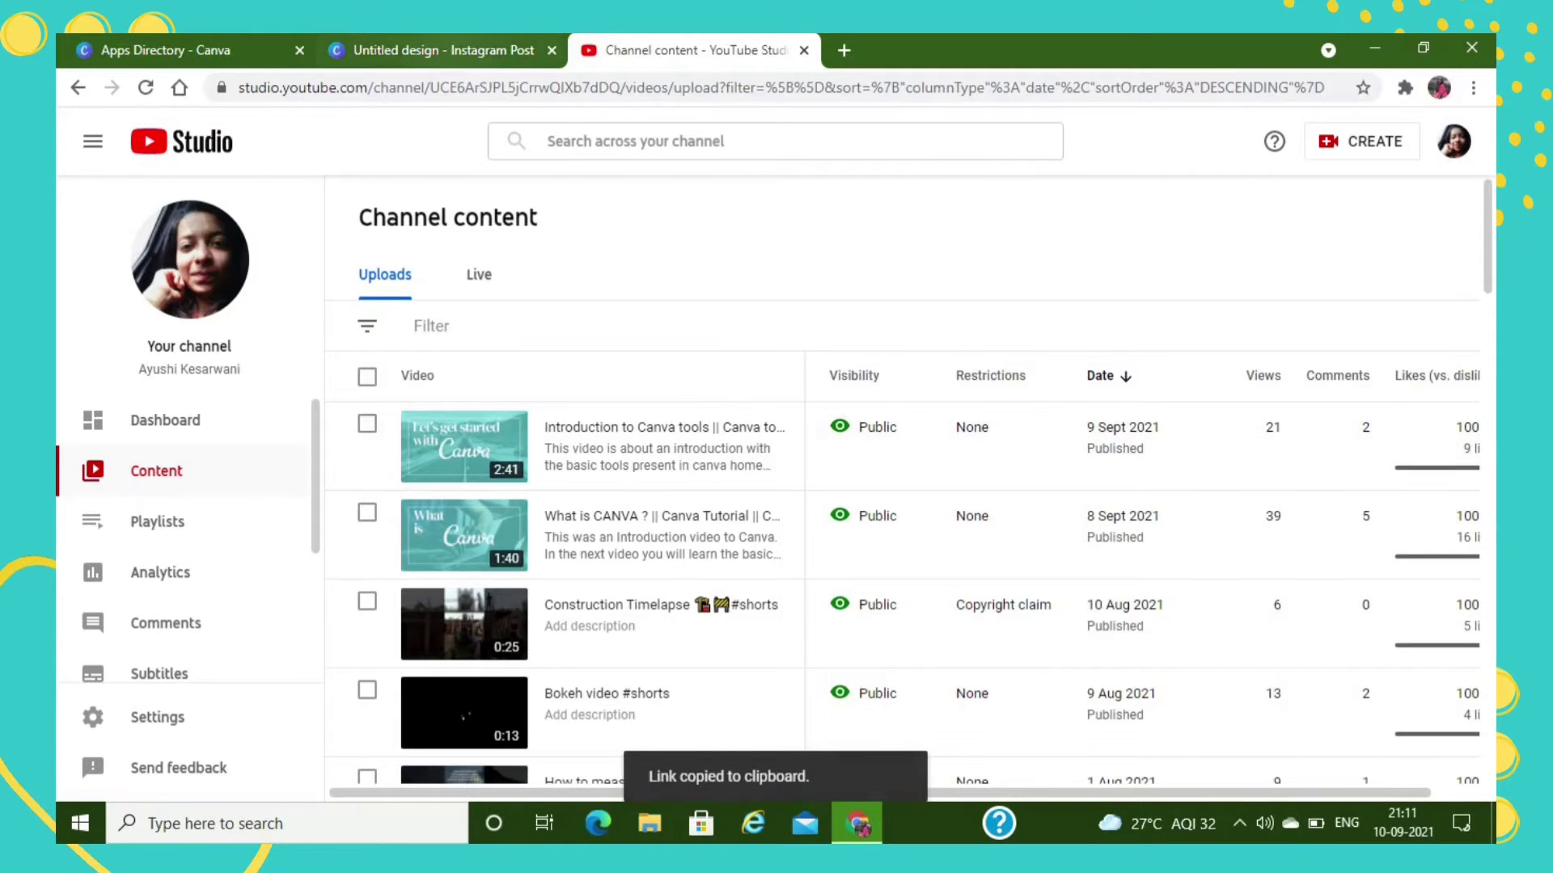
left_click(442, 50)
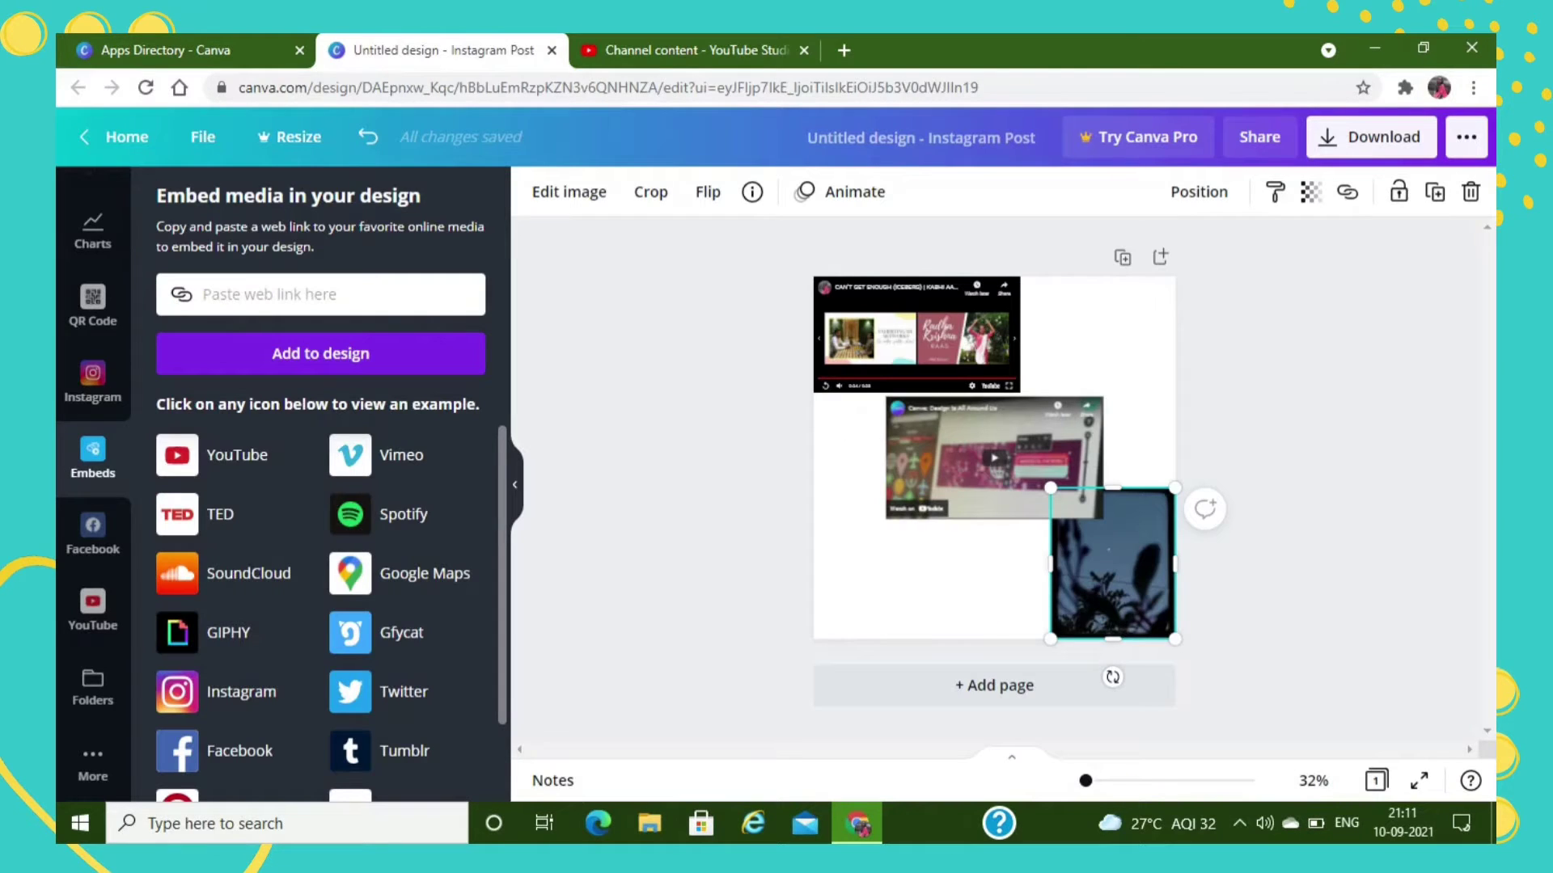
key("ctrl+v")
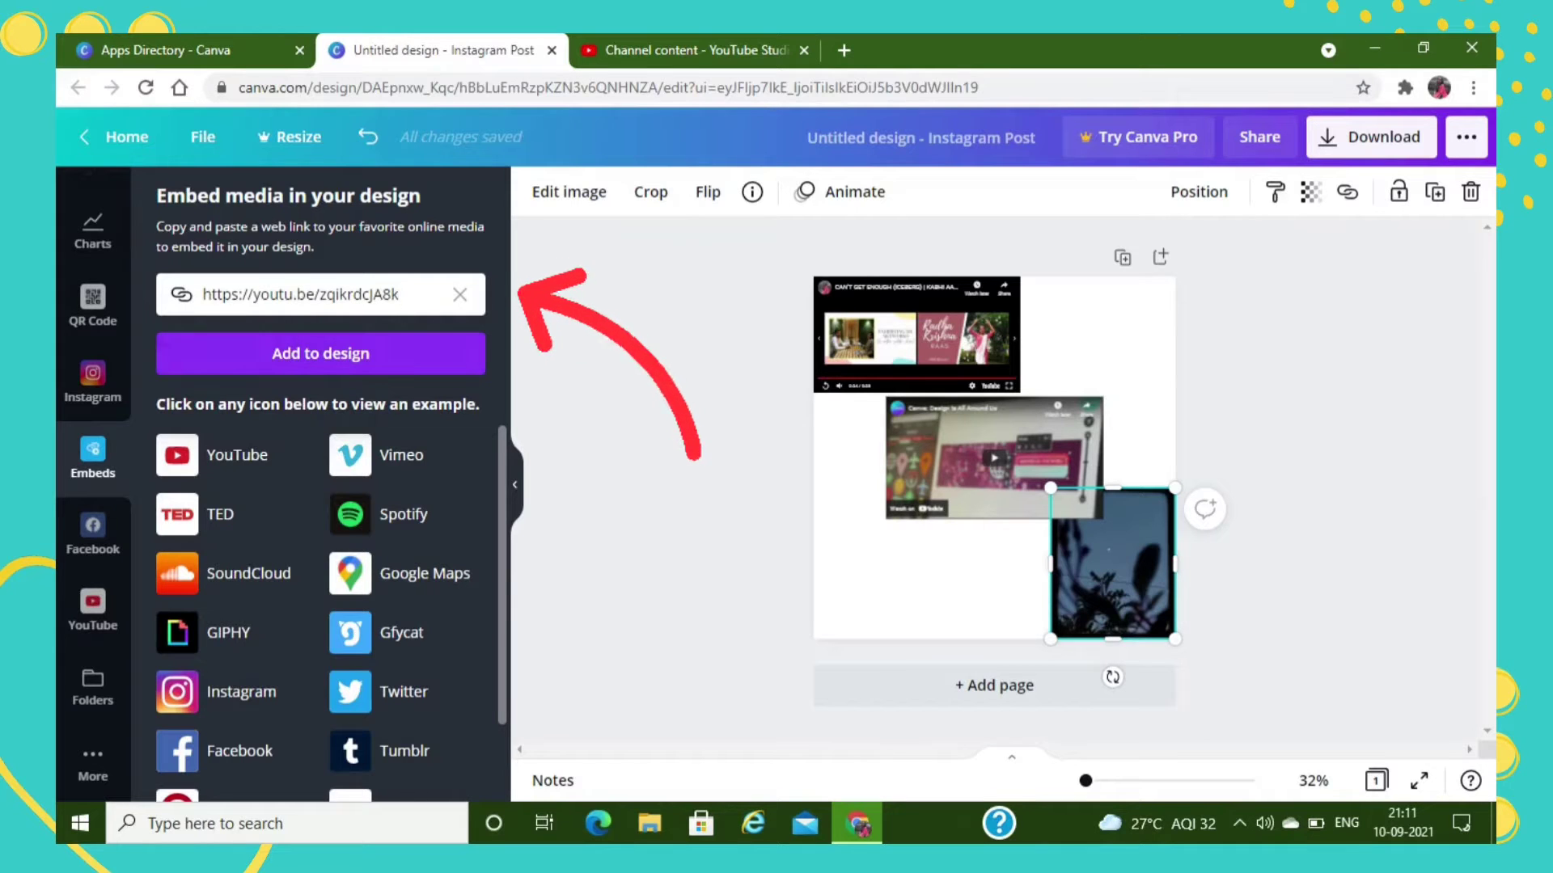
left_click(321, 353)
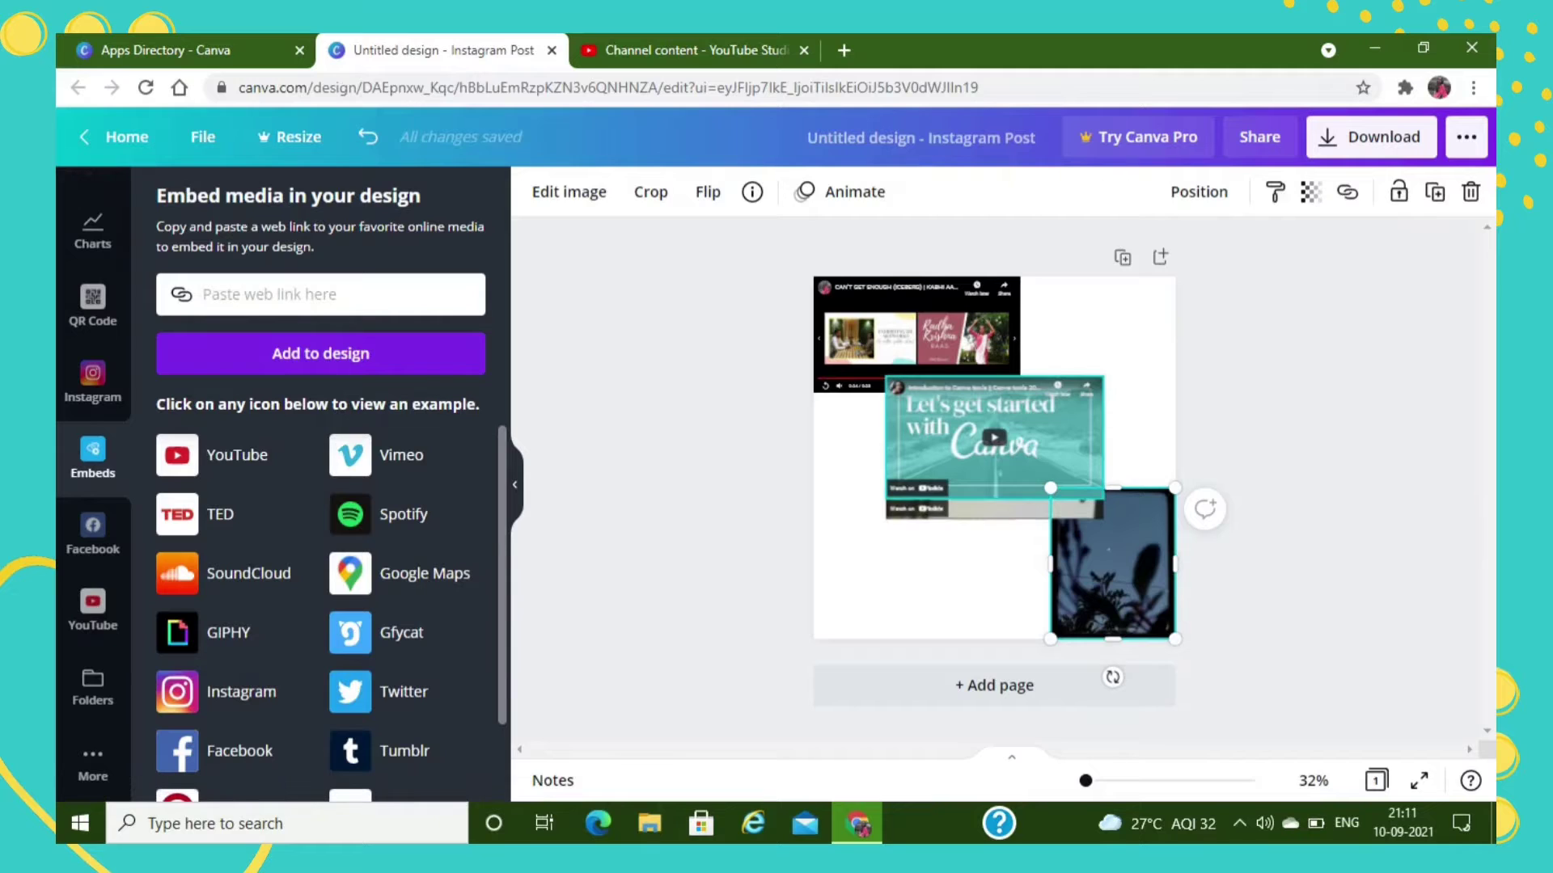
Delete the example YouTube embed and enlarge the "Let's get started with Canva" video to span nearly the full page width
mouse_move(886, 376)
left_mouse_down()
mouse_move(822, 339)
mouse_move(885, 396)
left_mouse_up()
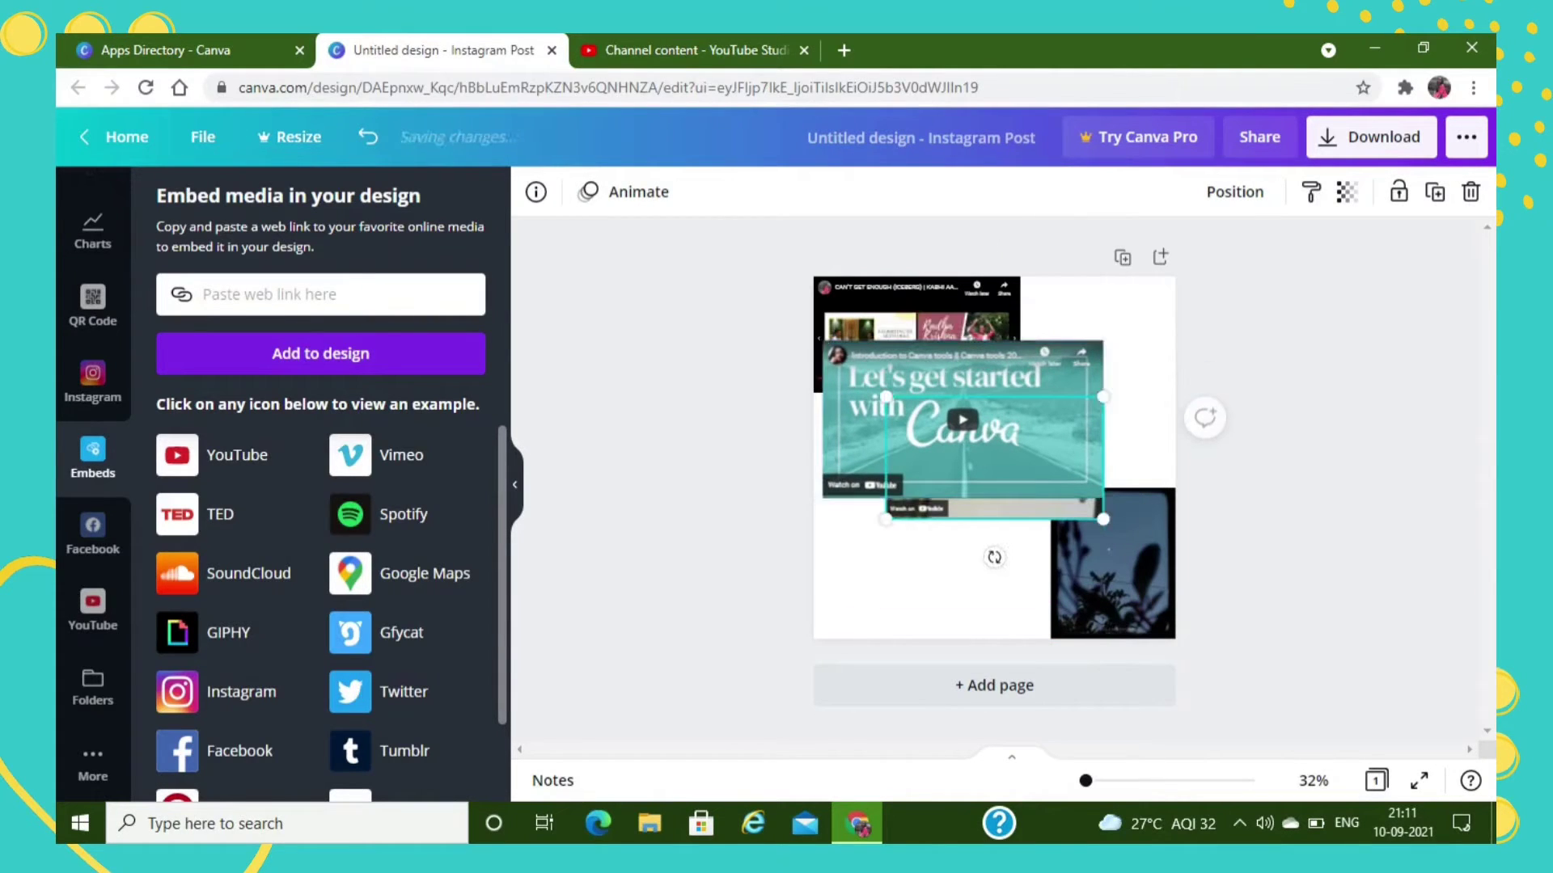
left_click(1470, 192)
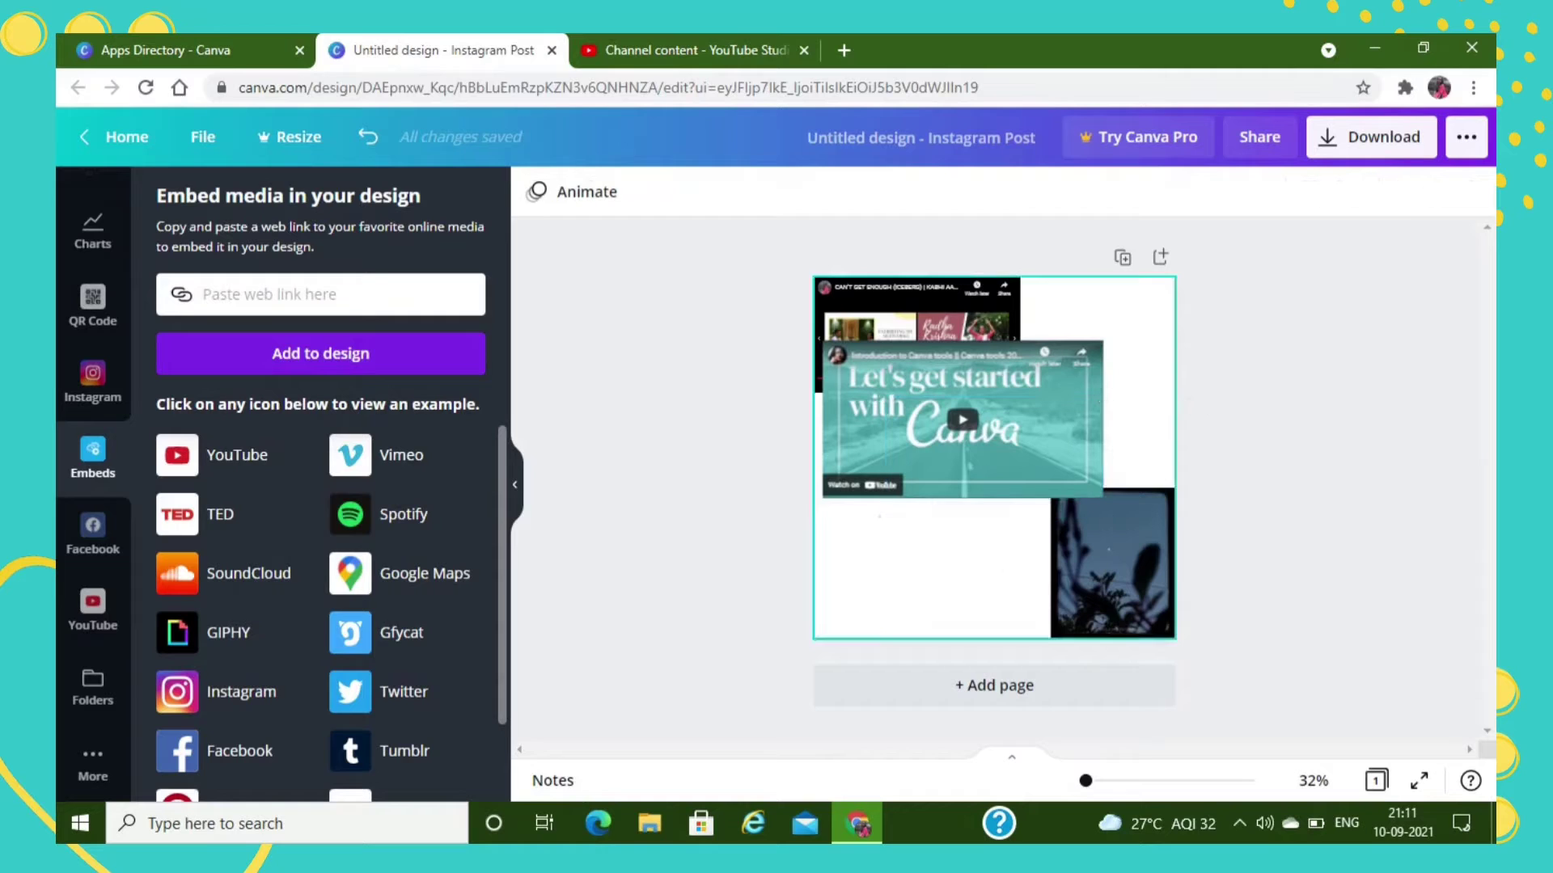
left_click(983, 437)
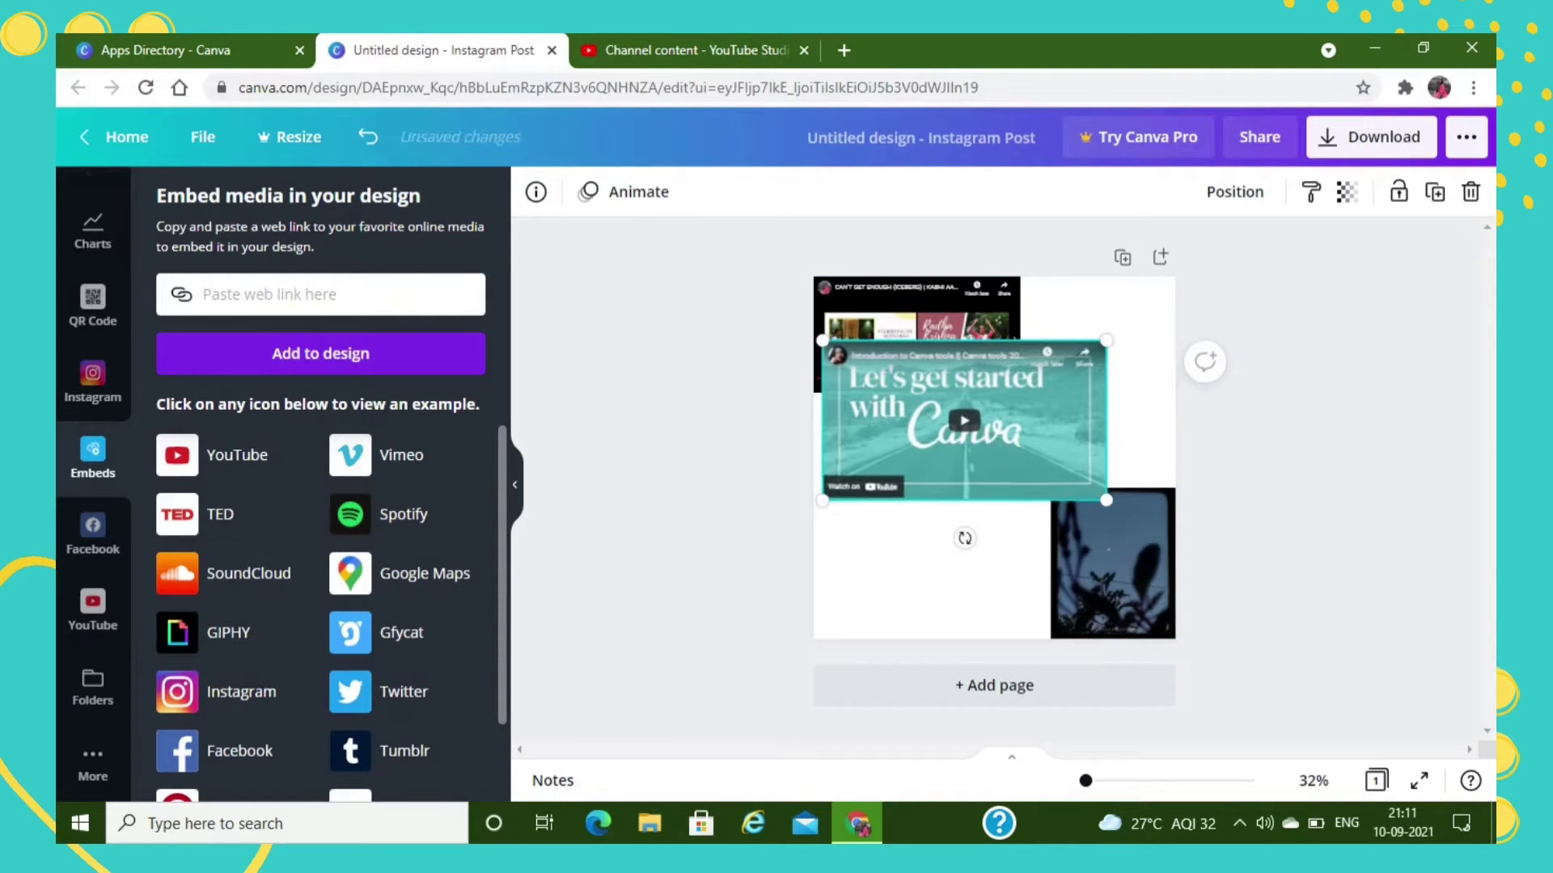
left_click_drag(1103, 499, 1174, 539)
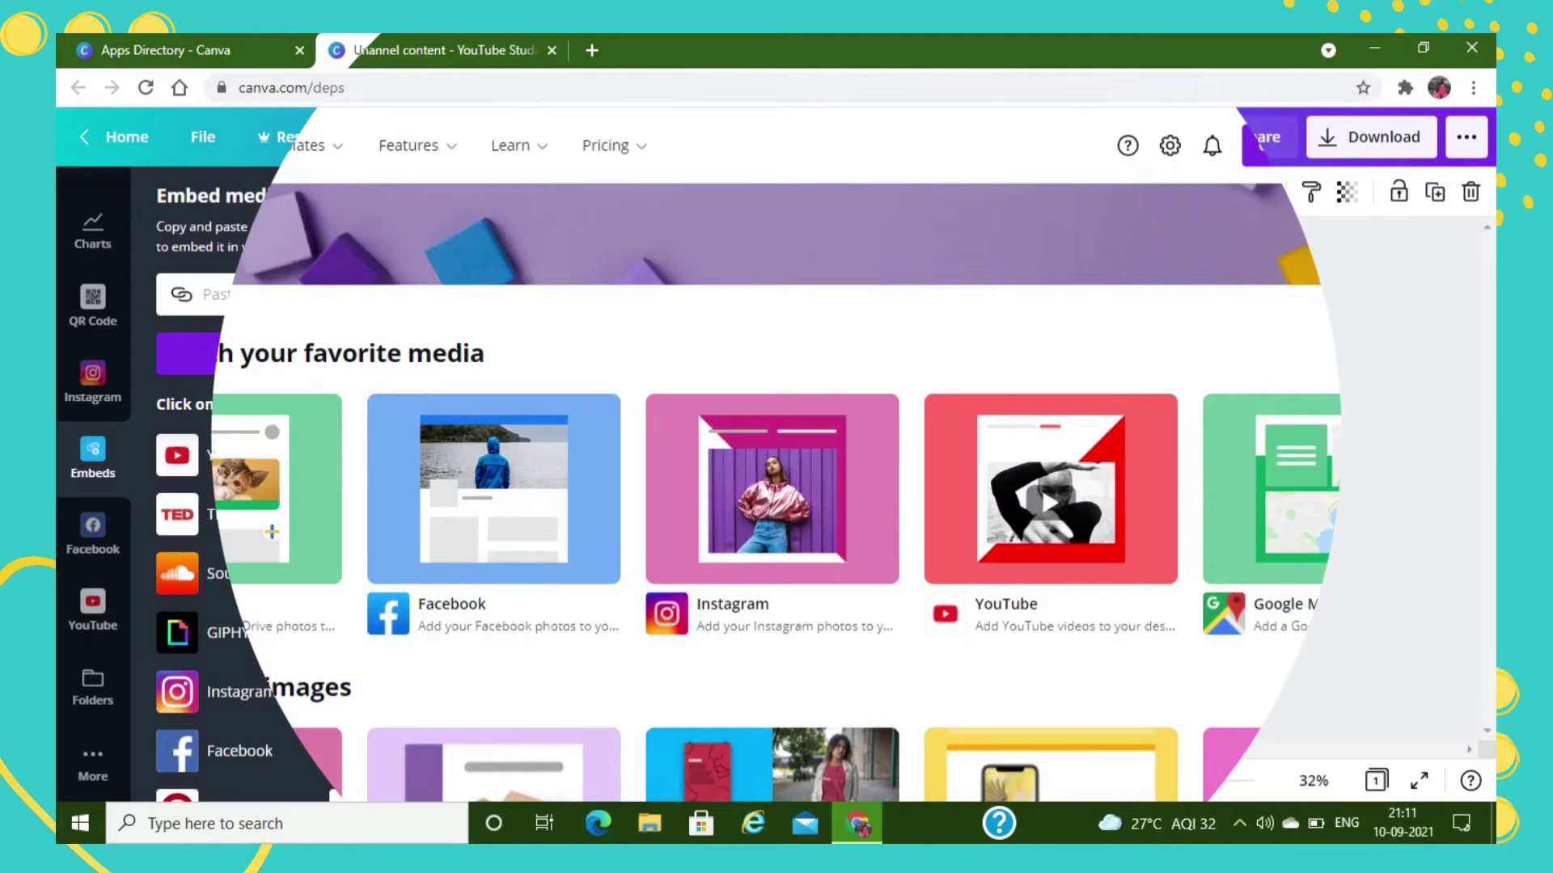
Browse the "Enhance your images" apps in the apps directory and view the Code Art app's details
scroll(790, 493, "down", 3)
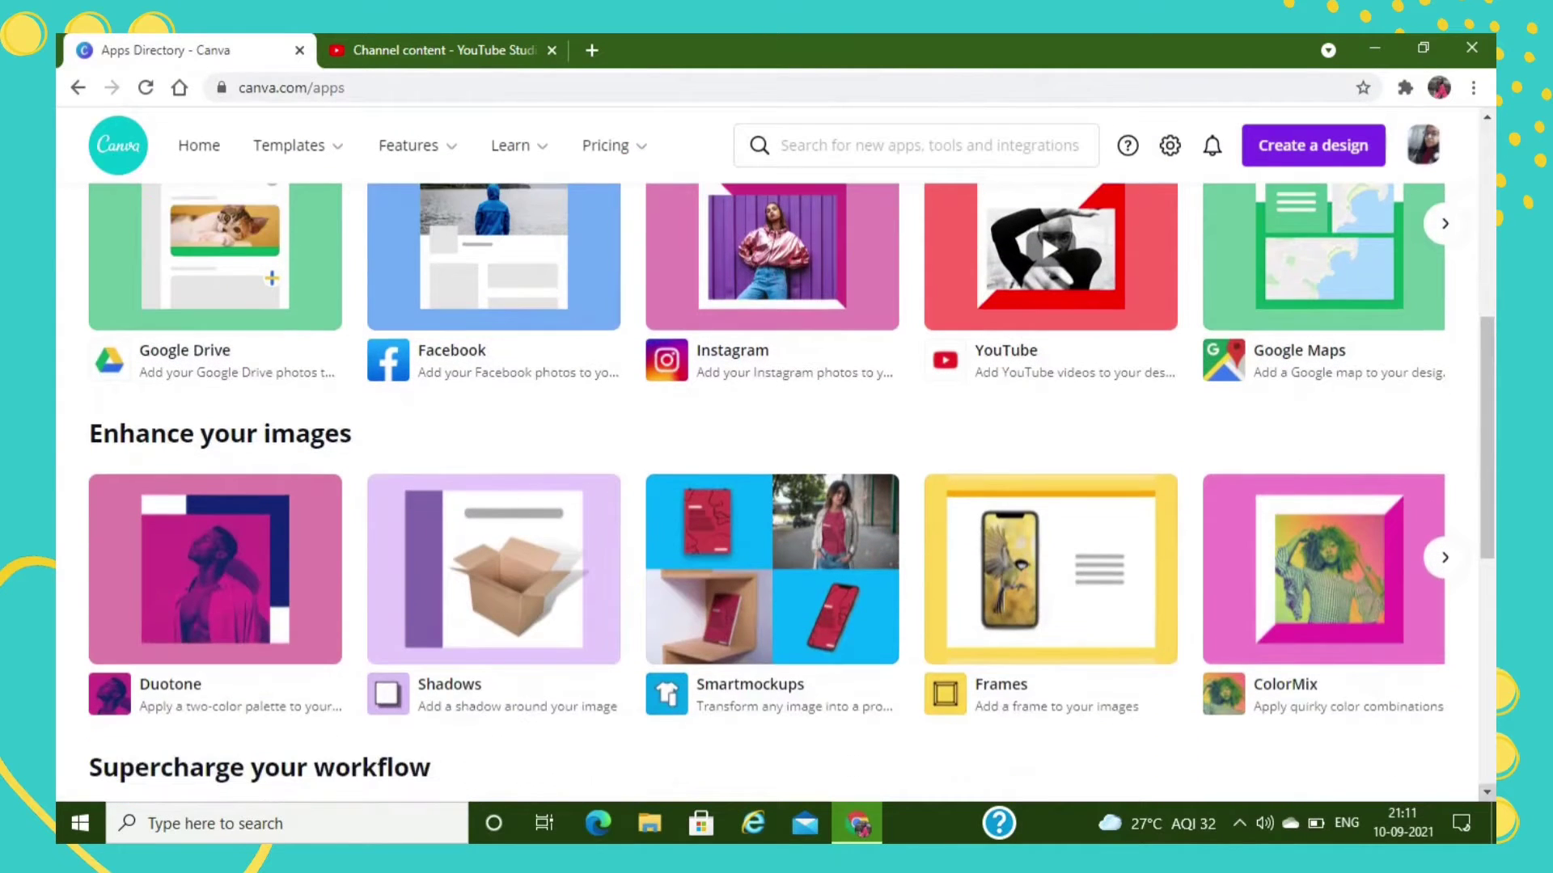
left_click(1486, 792)
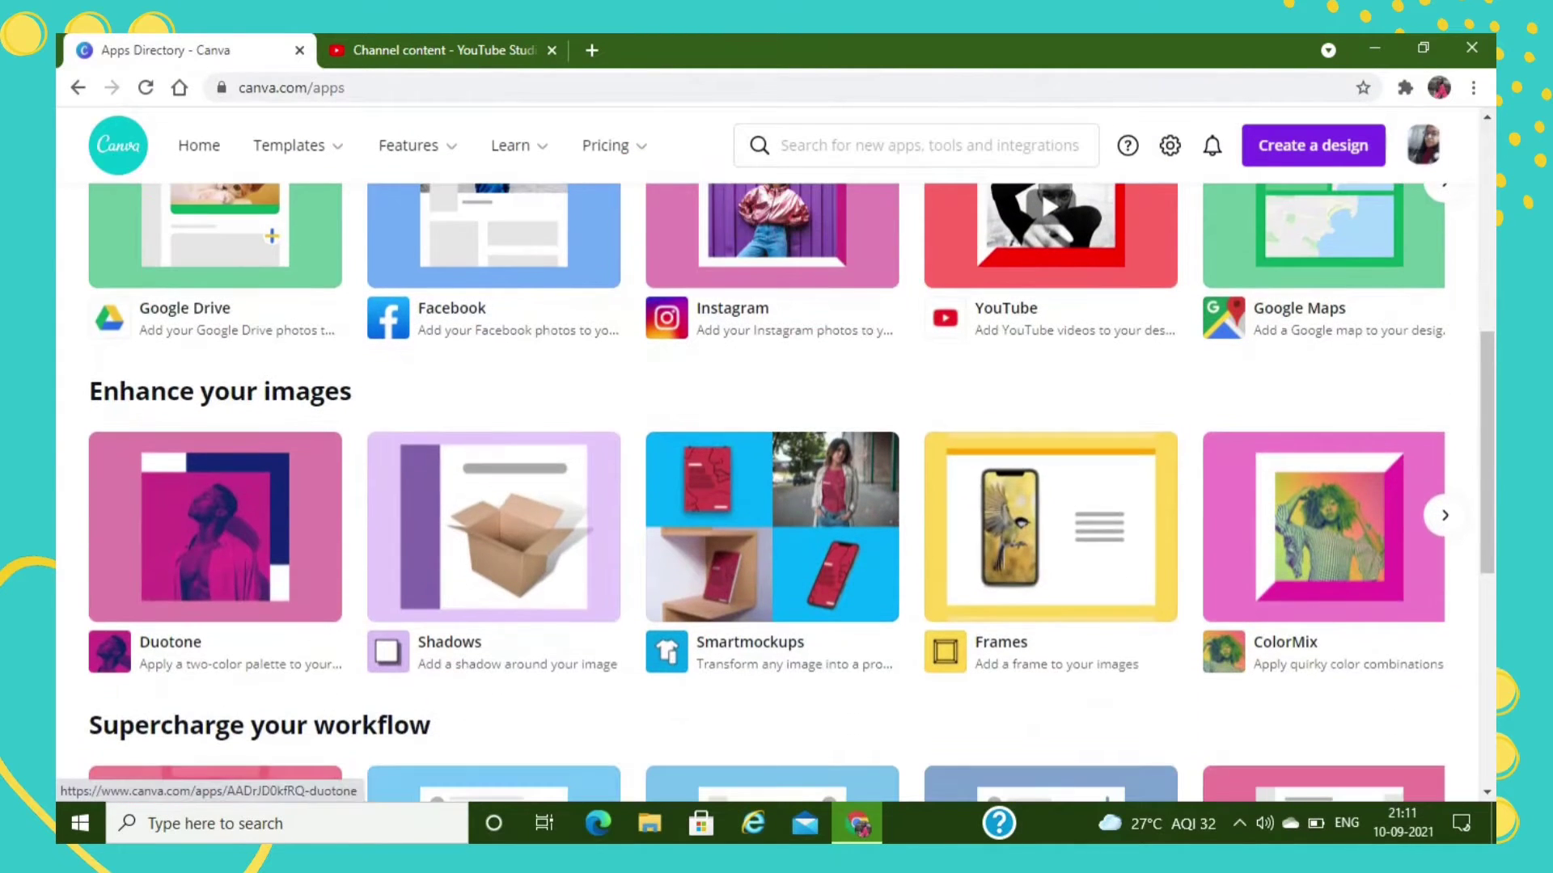
left_click(1444, 515)
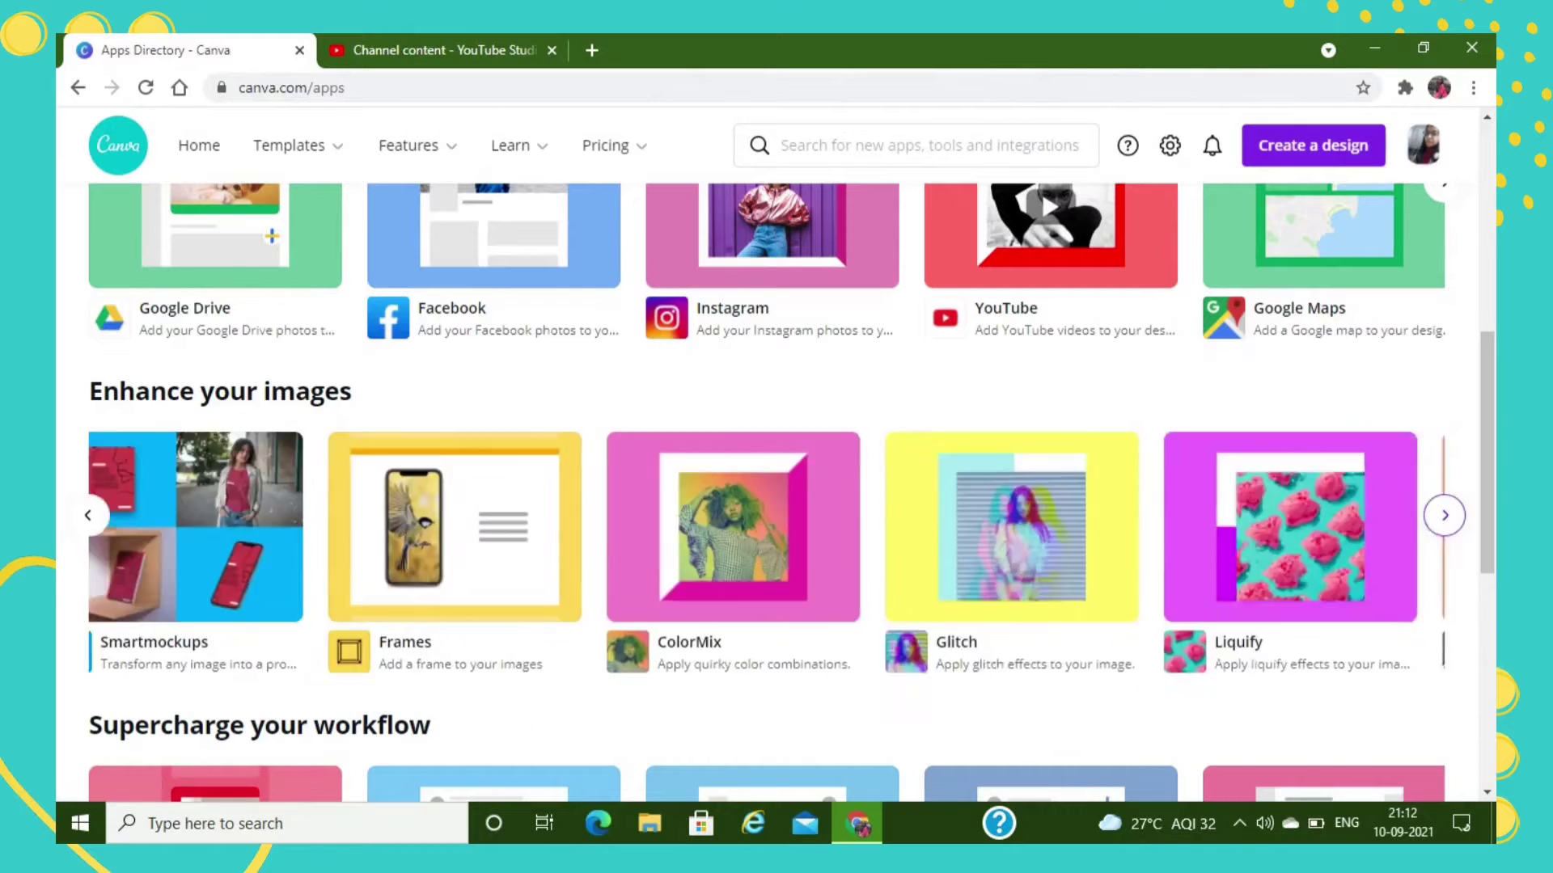
left_click(1444, 515)
left_click(1444, 515)
left_click(1439, 517)
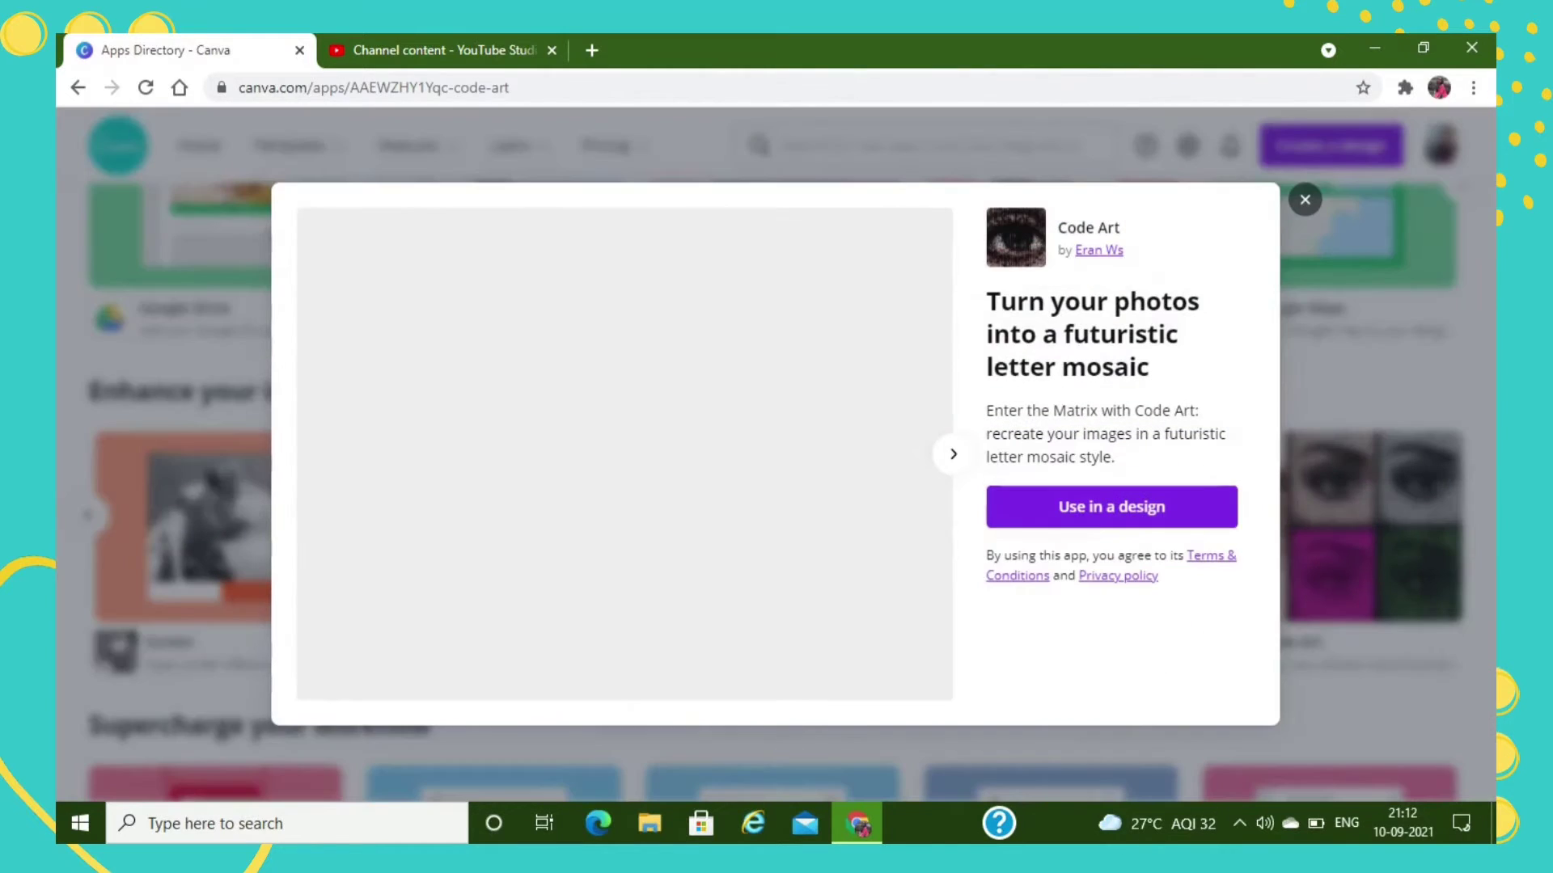
left_click(1305, 199)
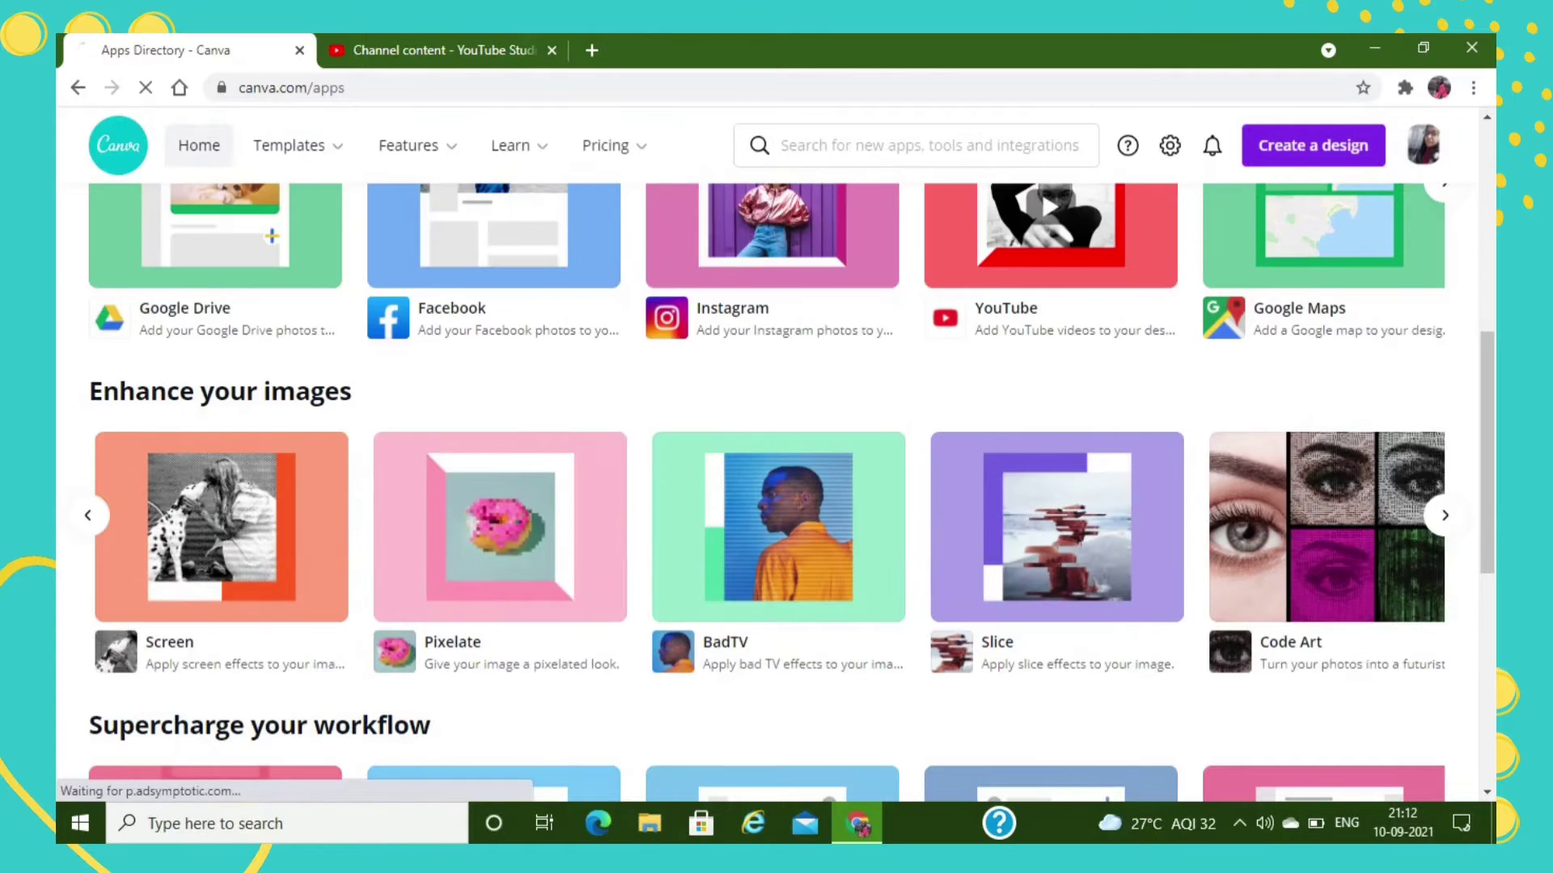
Reopen the unnamed Instagram Post design from all your designs and add a blank second page
left_click(199, 146)
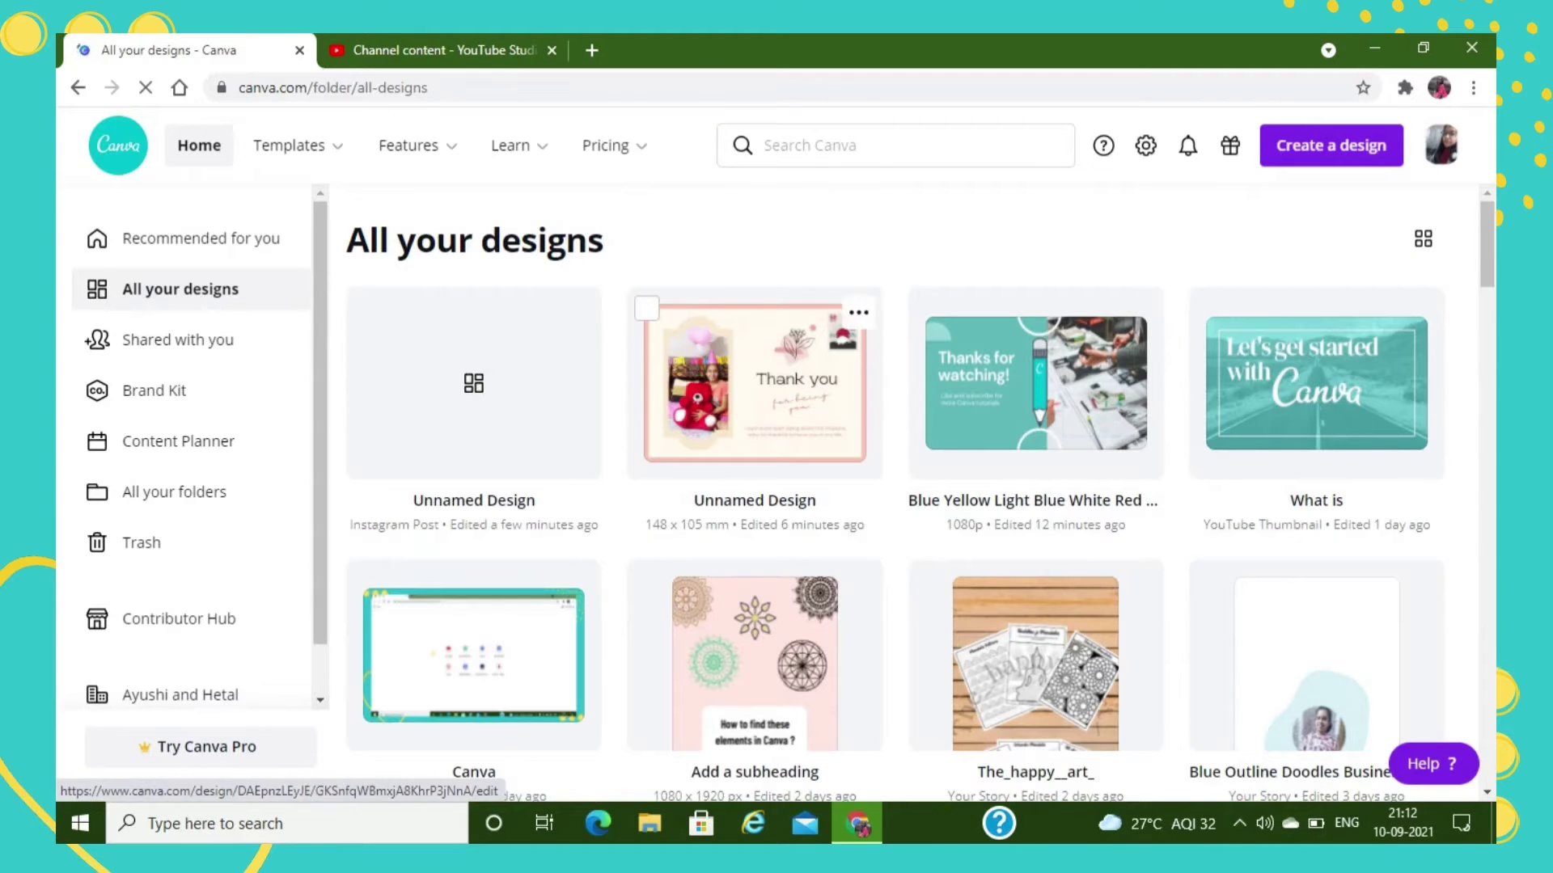
left_click(485, 386)
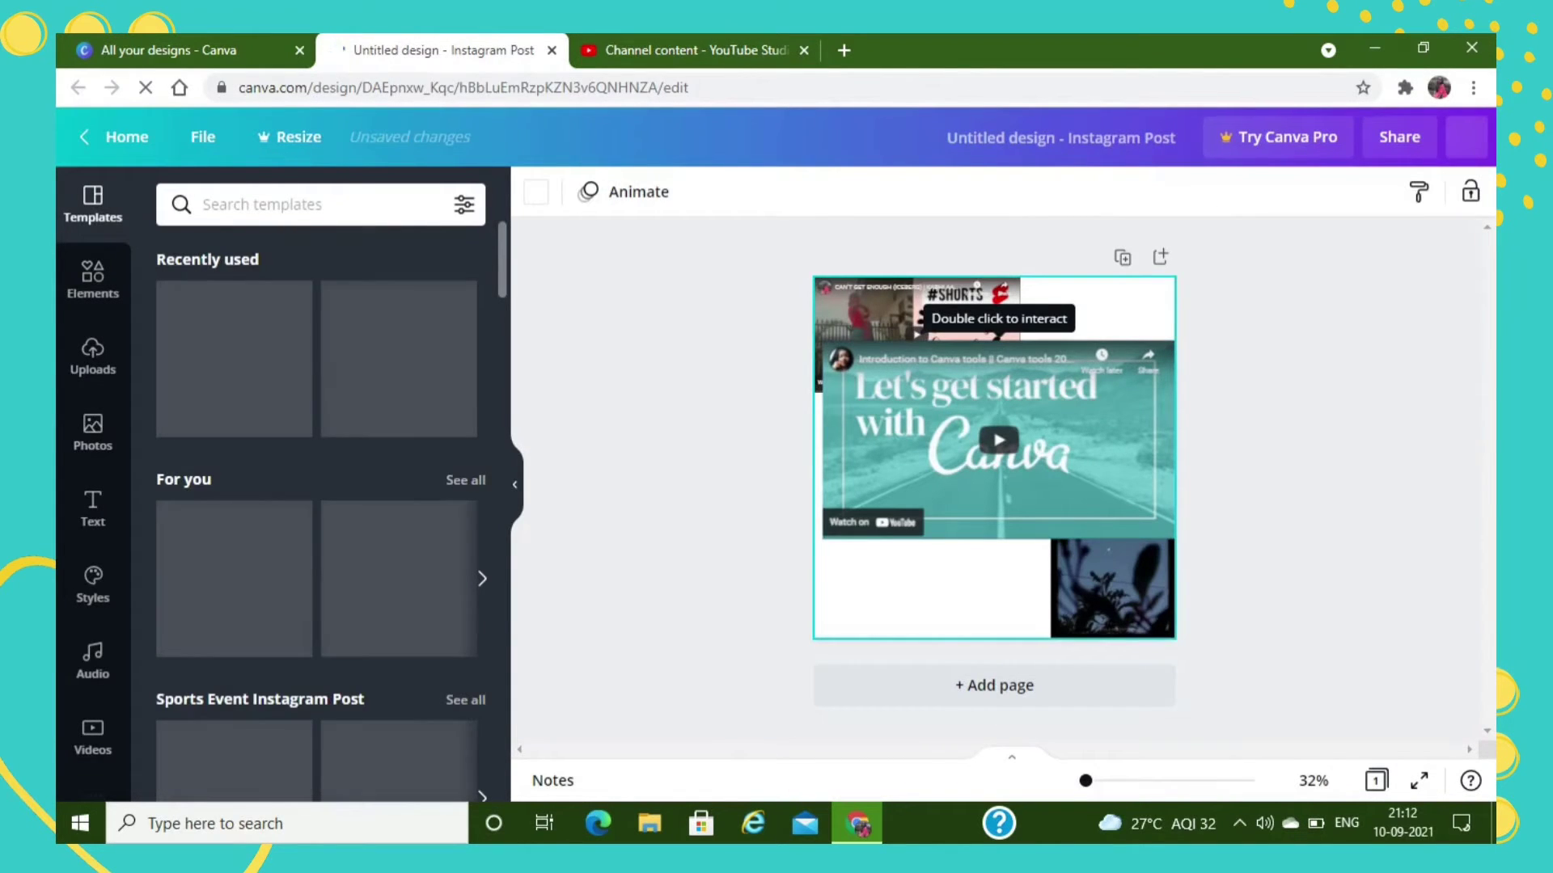
left_click(1160, 257)
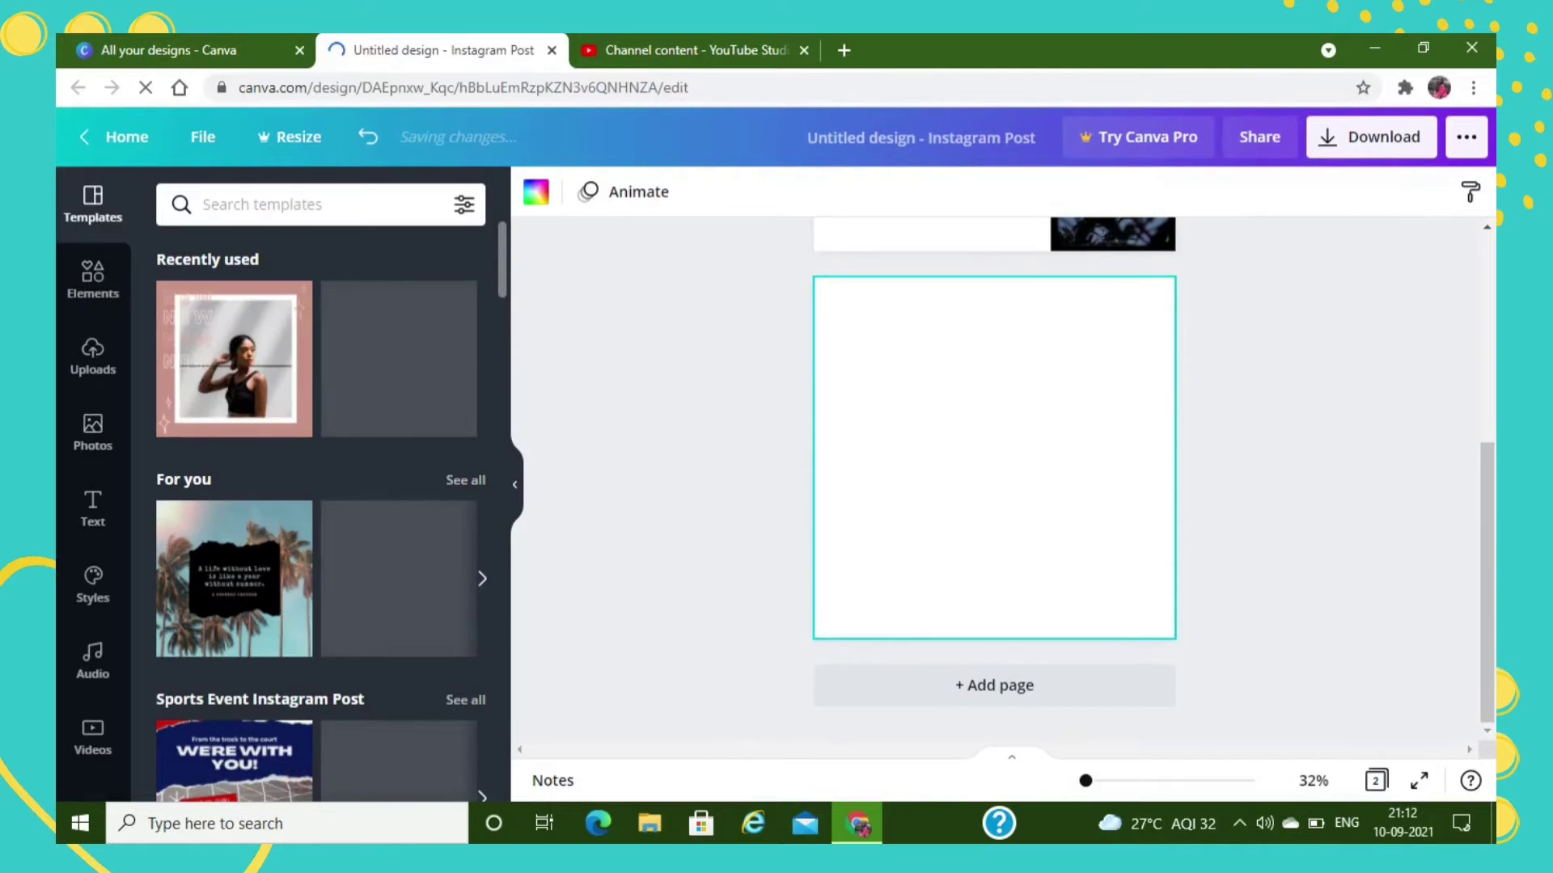
Add the trending free photo of a woman wearing a pendant necklace to page 2 and open its image editing options
left_click(96, 432)
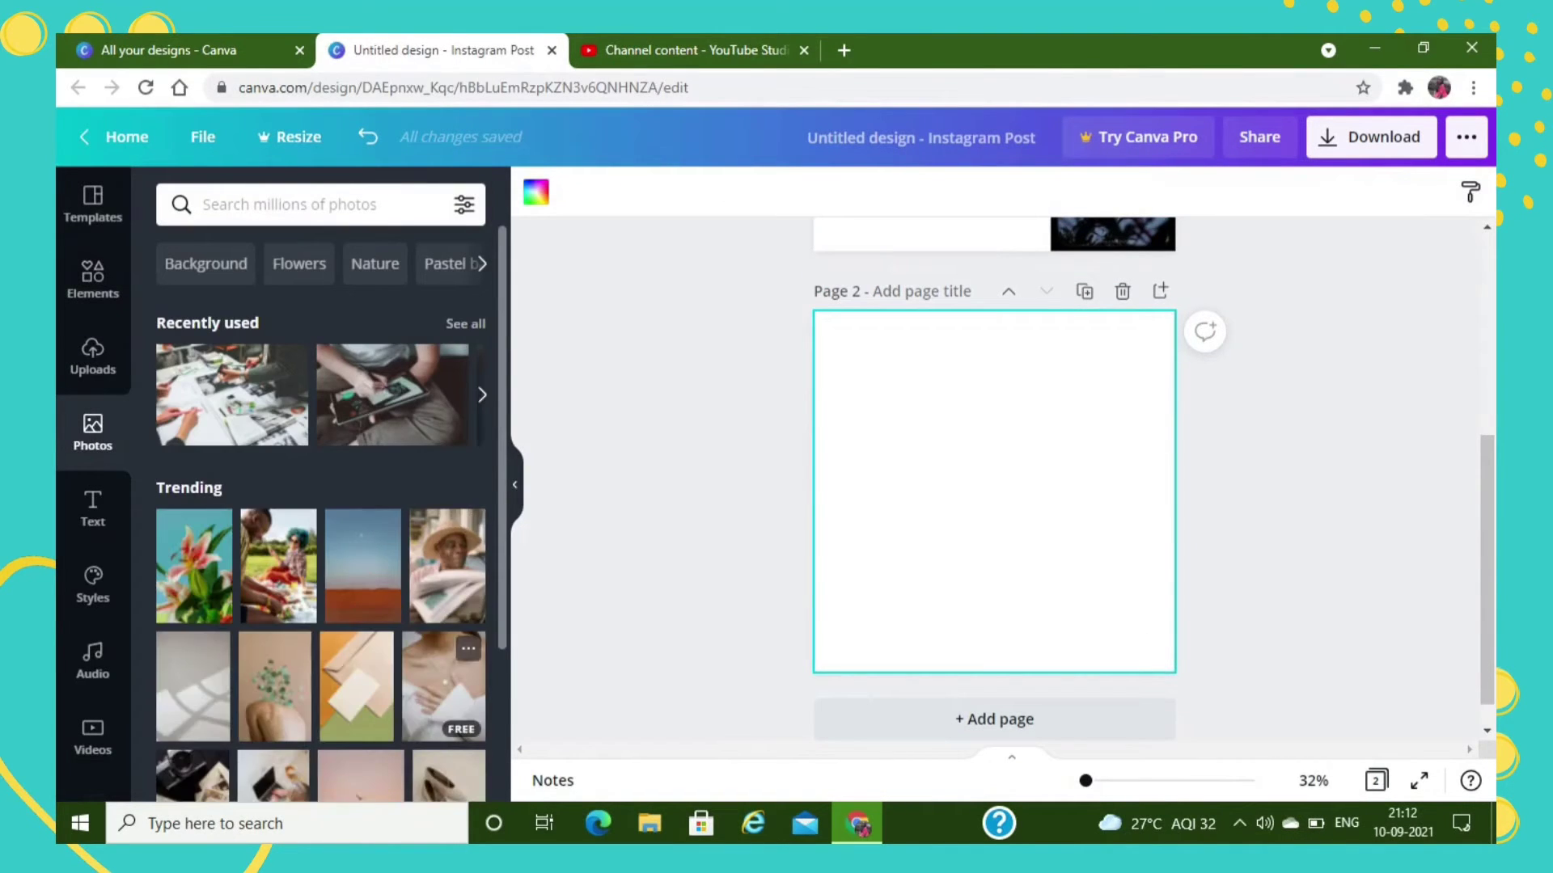
left_click(443, 687)
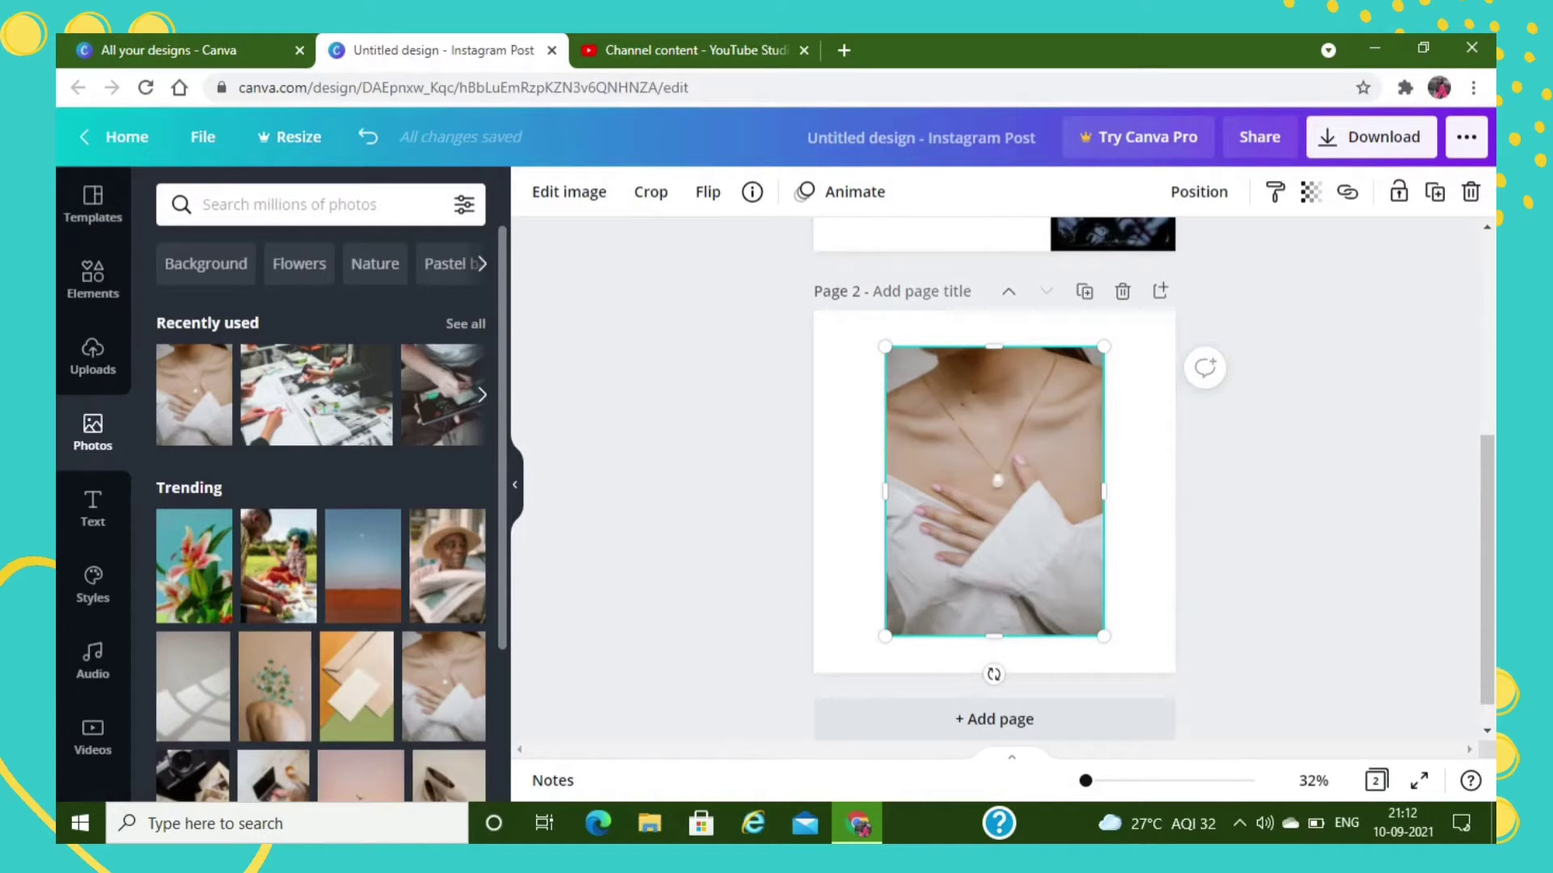
left_click(569, 191)
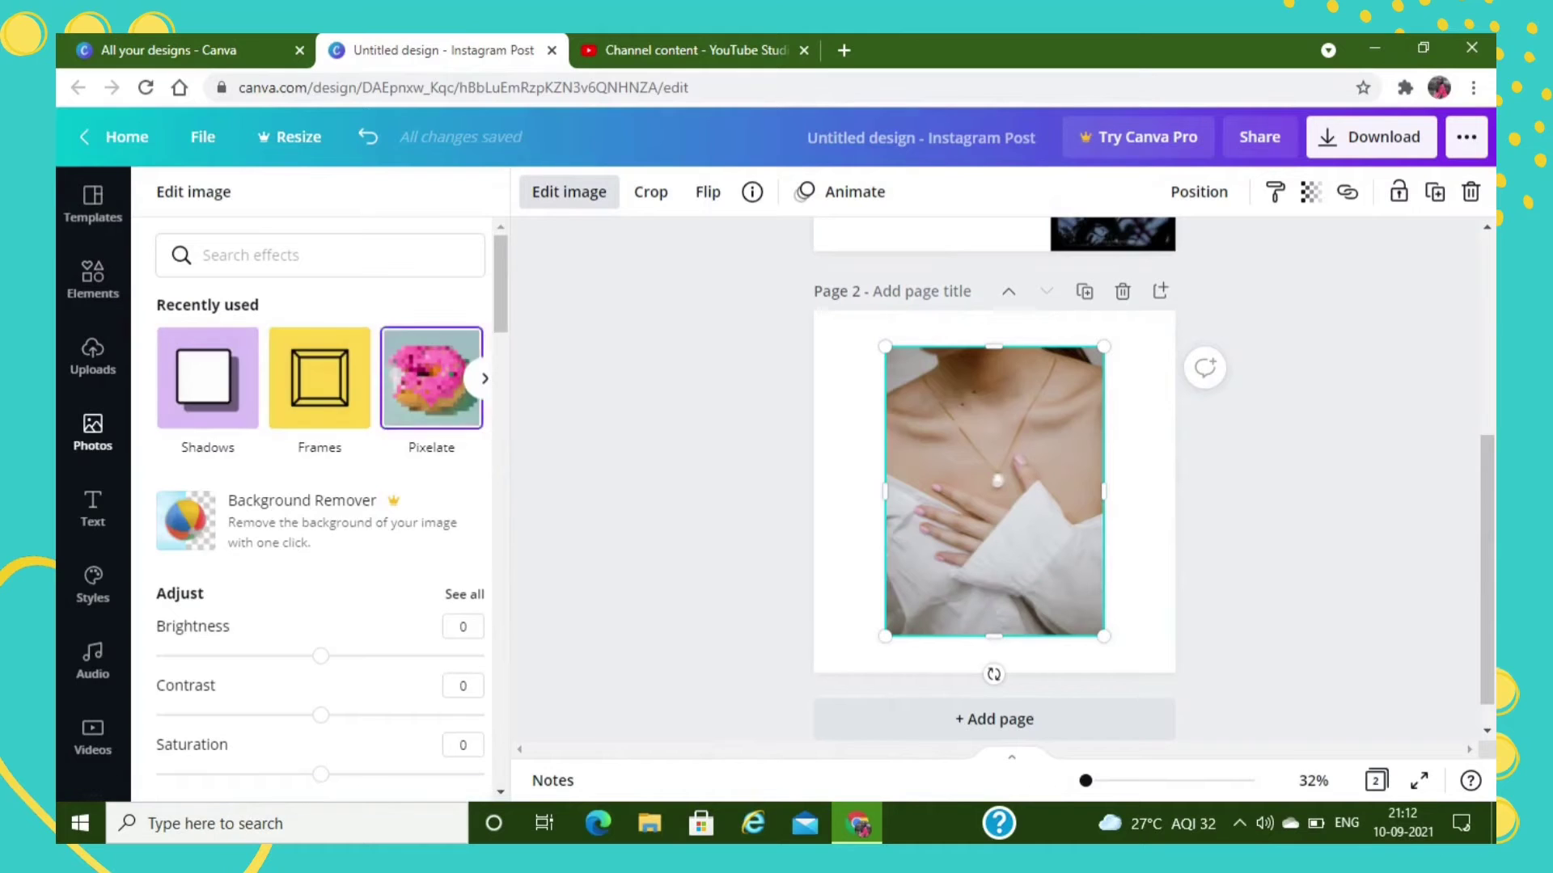
Look through the available image effects, including Duotone, ColorMix, Liquify, Pixelate, Screen, Code Art, Frames and Shadows
scroll(320, 502, "down", 10)
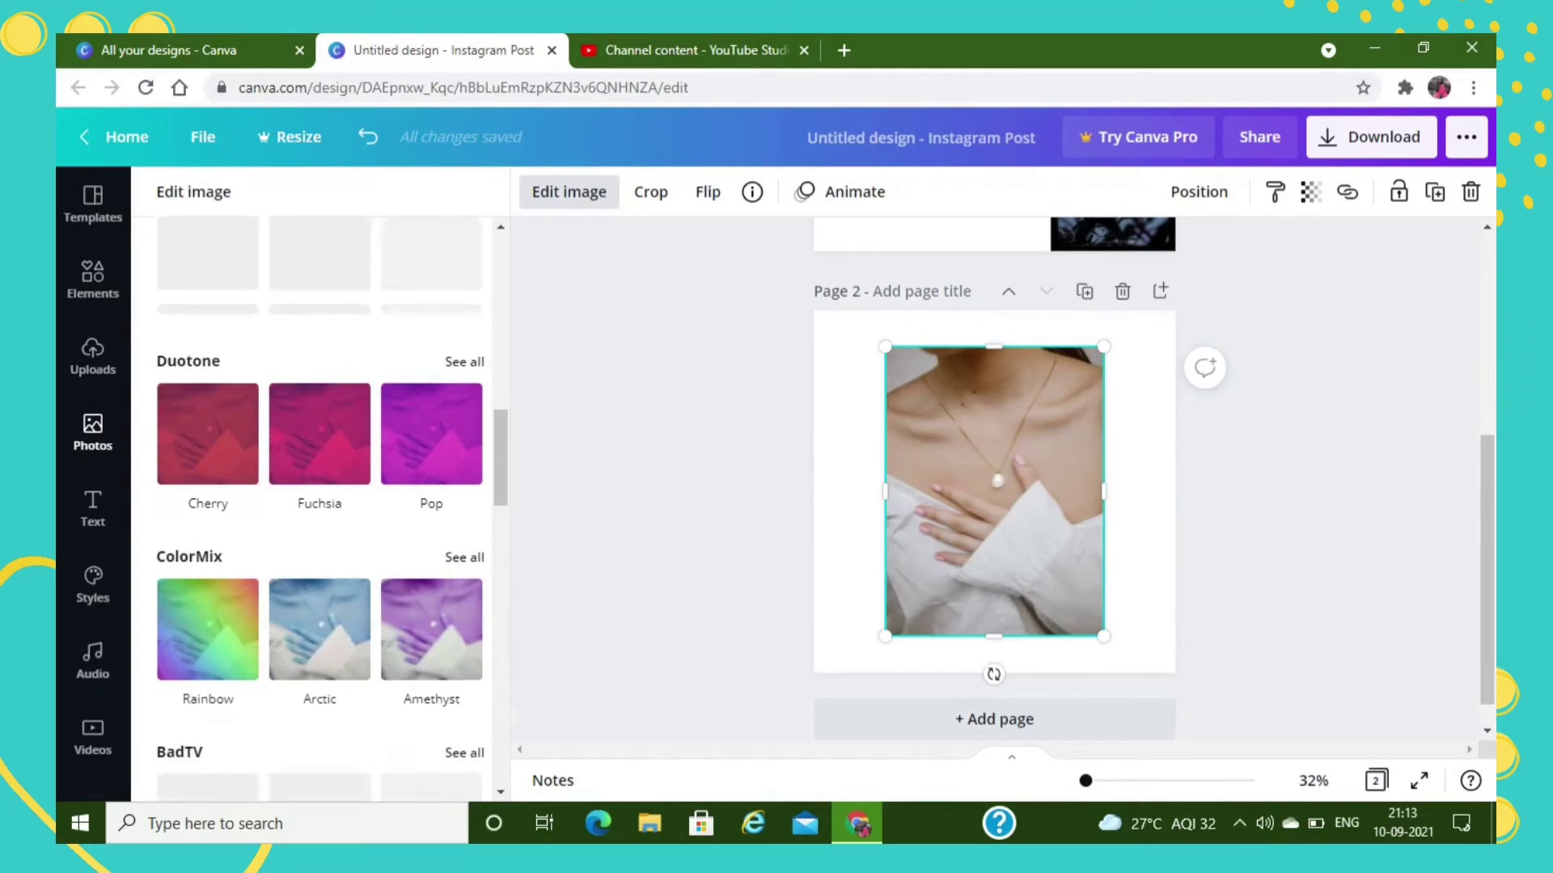
scroll(320, 509, "down", 5)
scroll(320, 510, "down", 10)
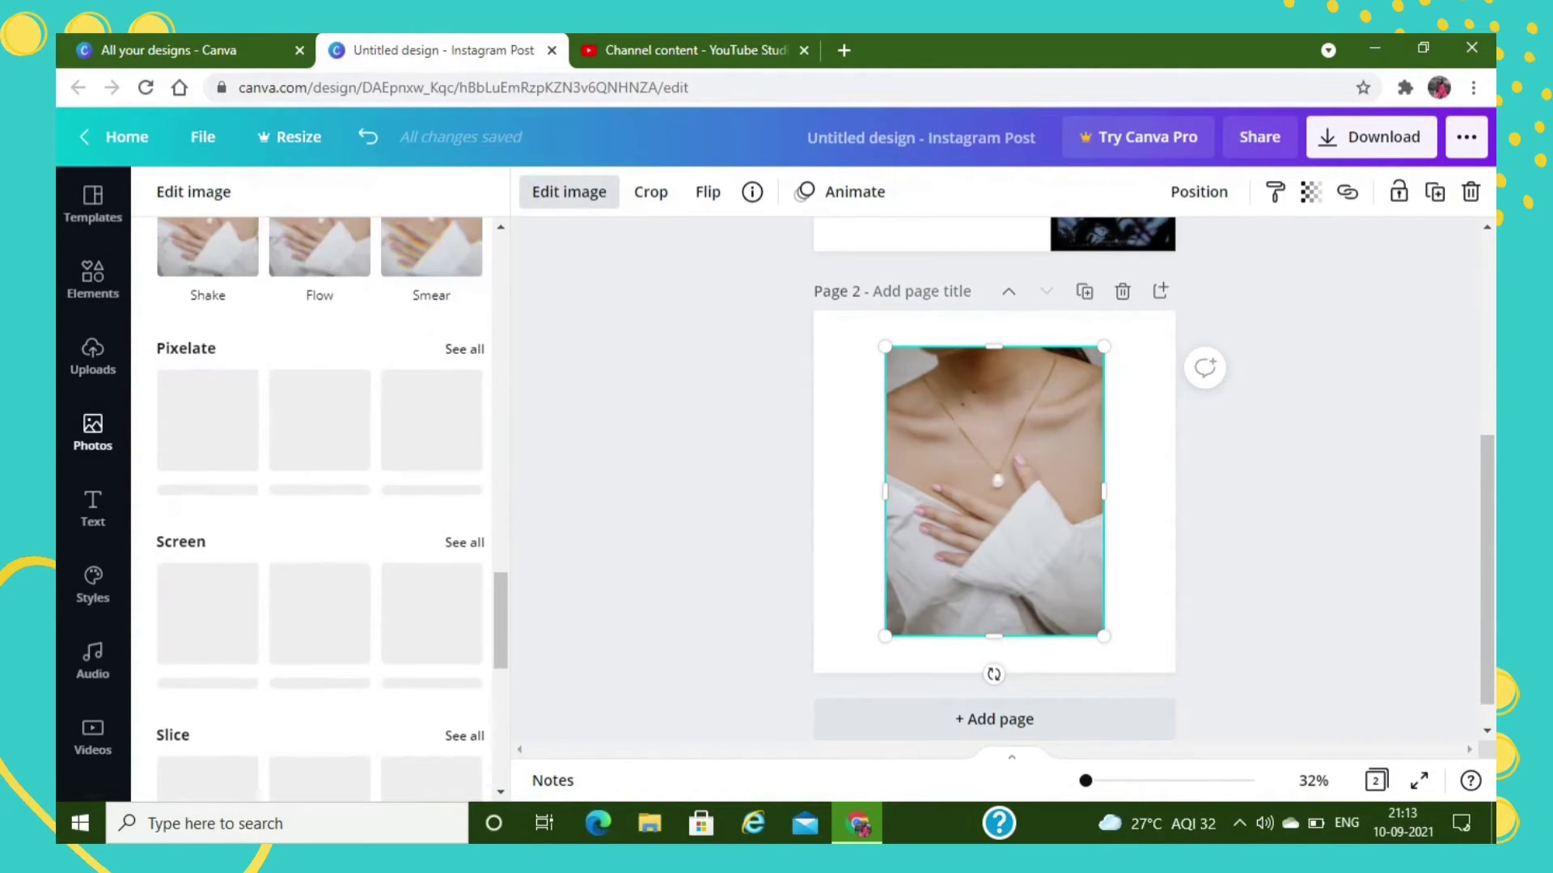
scroll(320, 510, "down", 3)
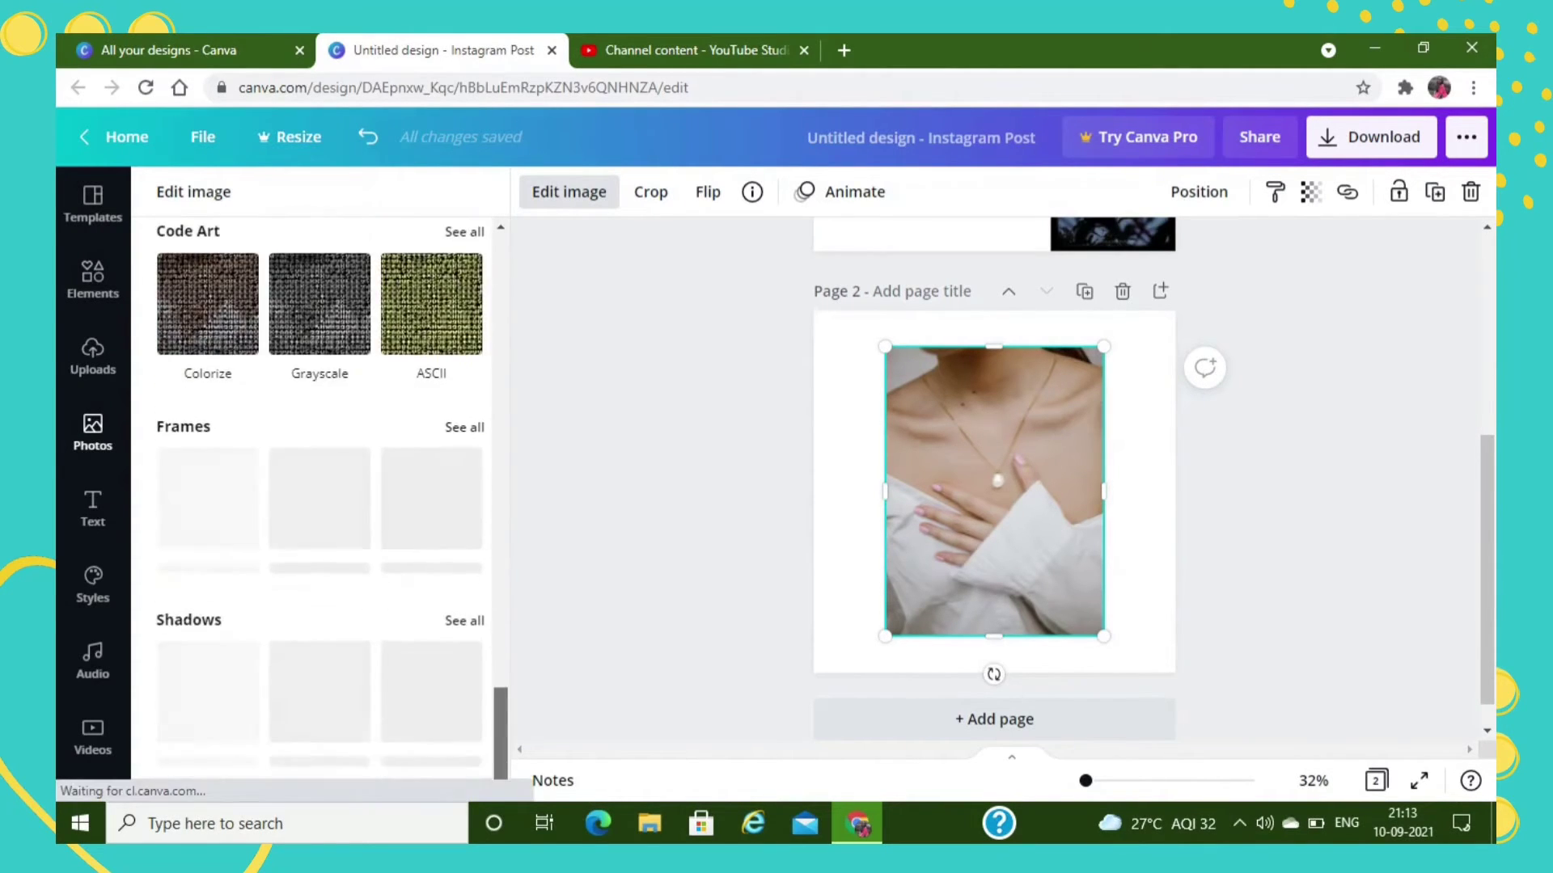
scroll(321, 509, "up", 1)
scroll(321, 509, "up", 15)
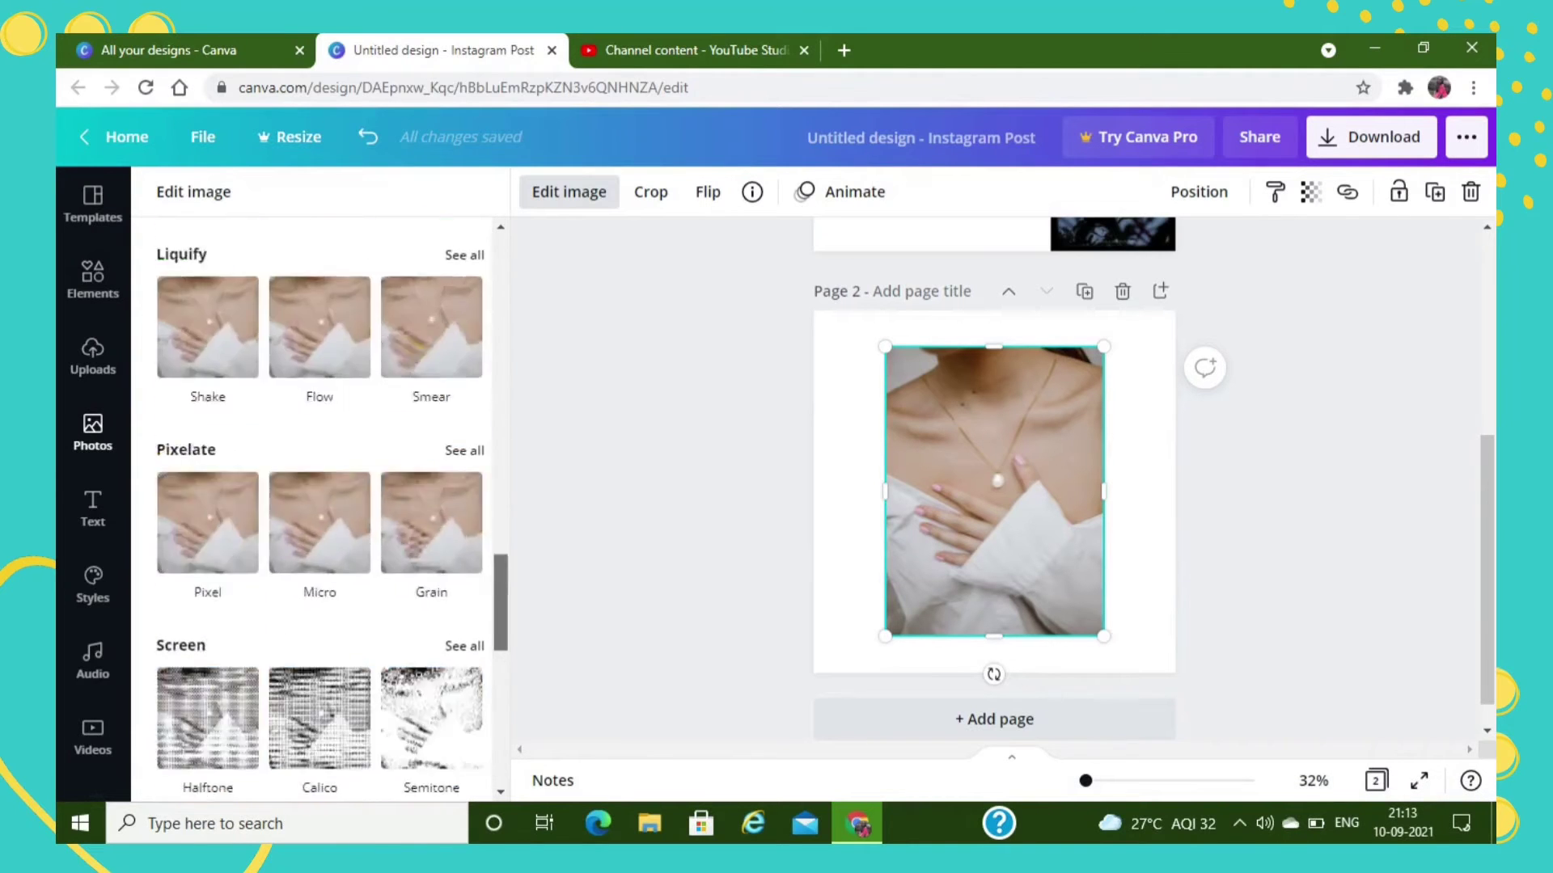
scroll(320, 509, "down", 3)
scroll(320, 510, "down", 2)
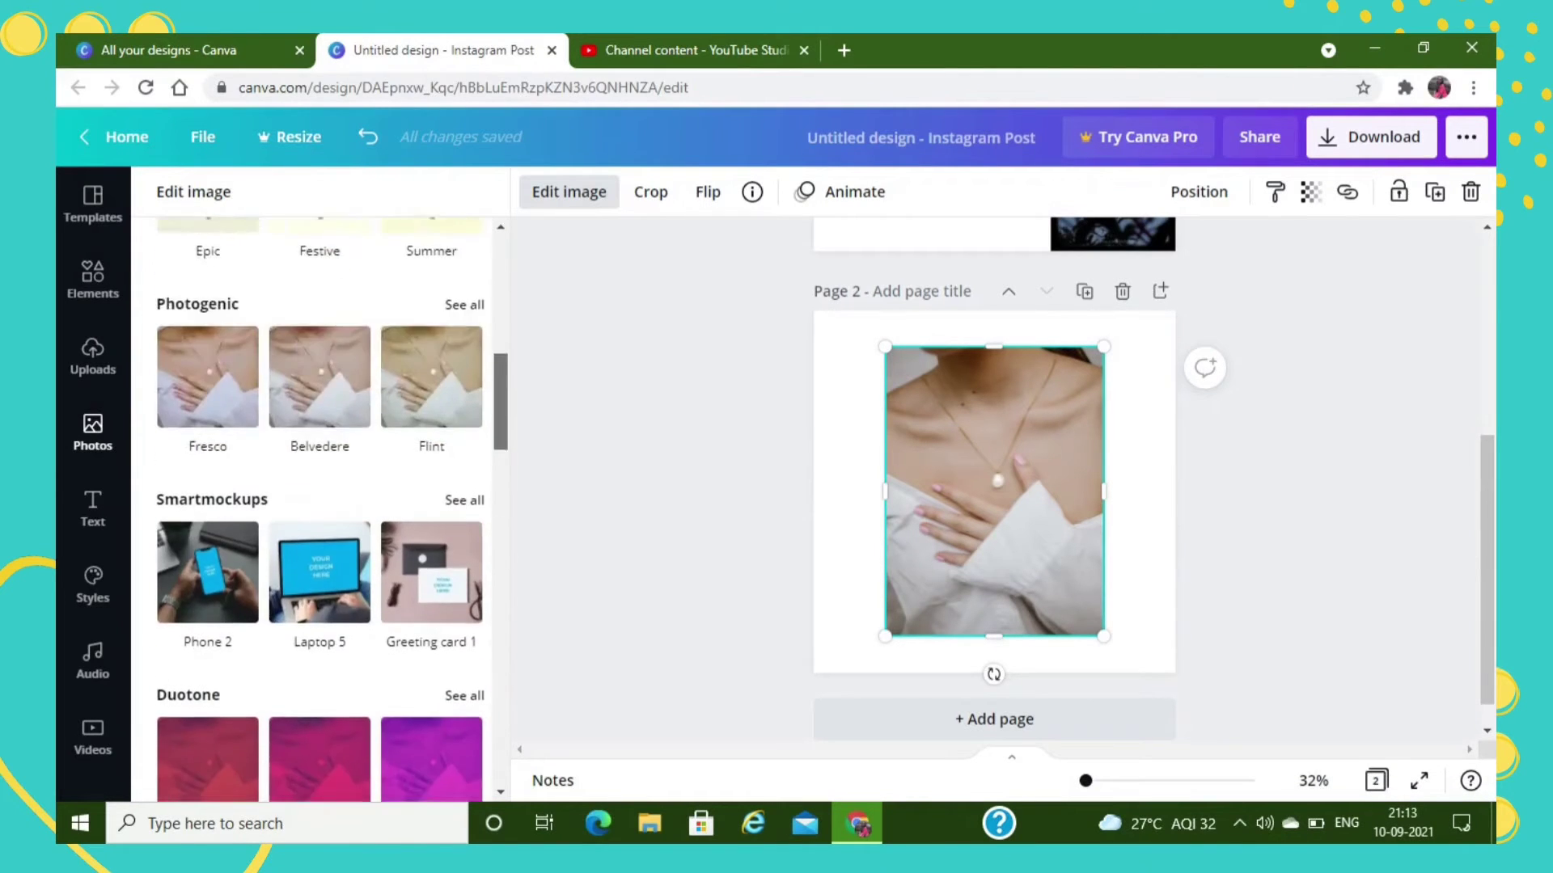
scroll(321, 509, "up", 7)
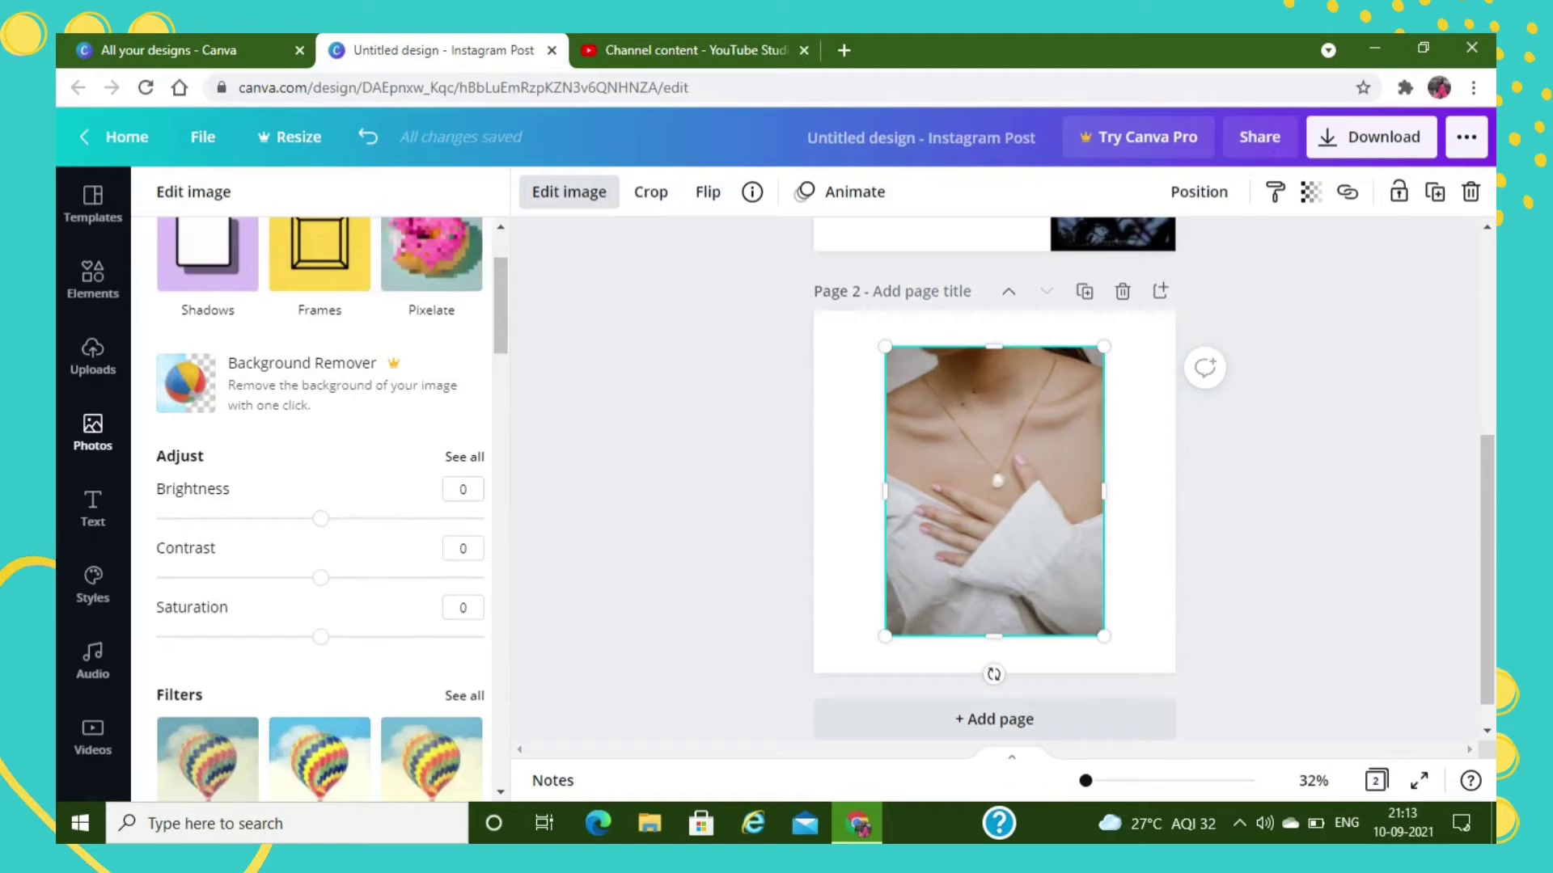
Adjust the necklace photo to a saturation of 14 and a brightness of 10
left_click(464, 457)
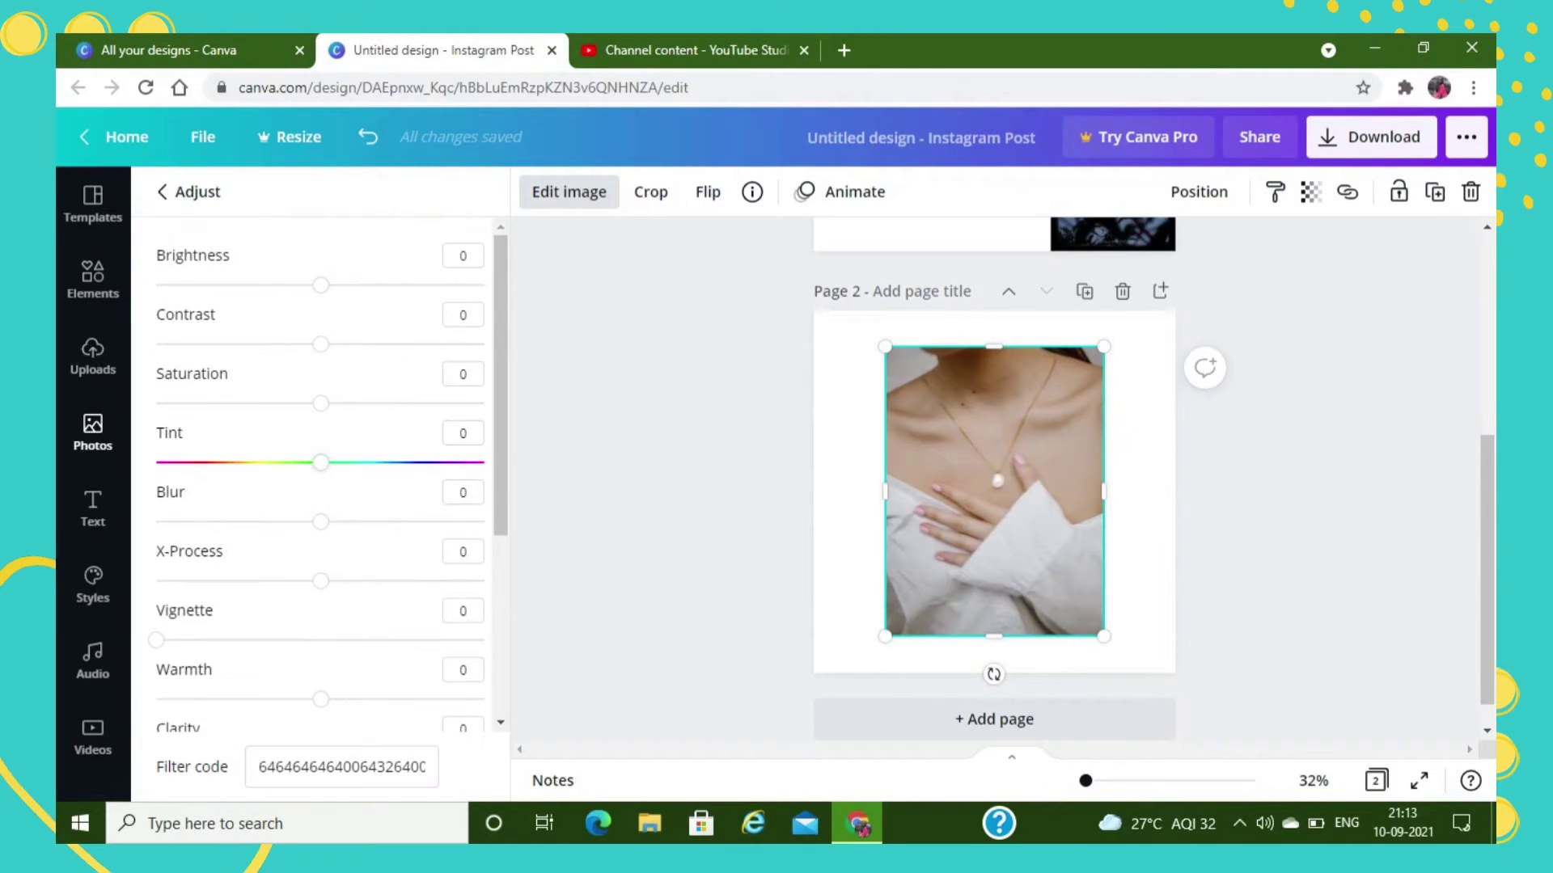
scroll(320, 477, "down", 4)
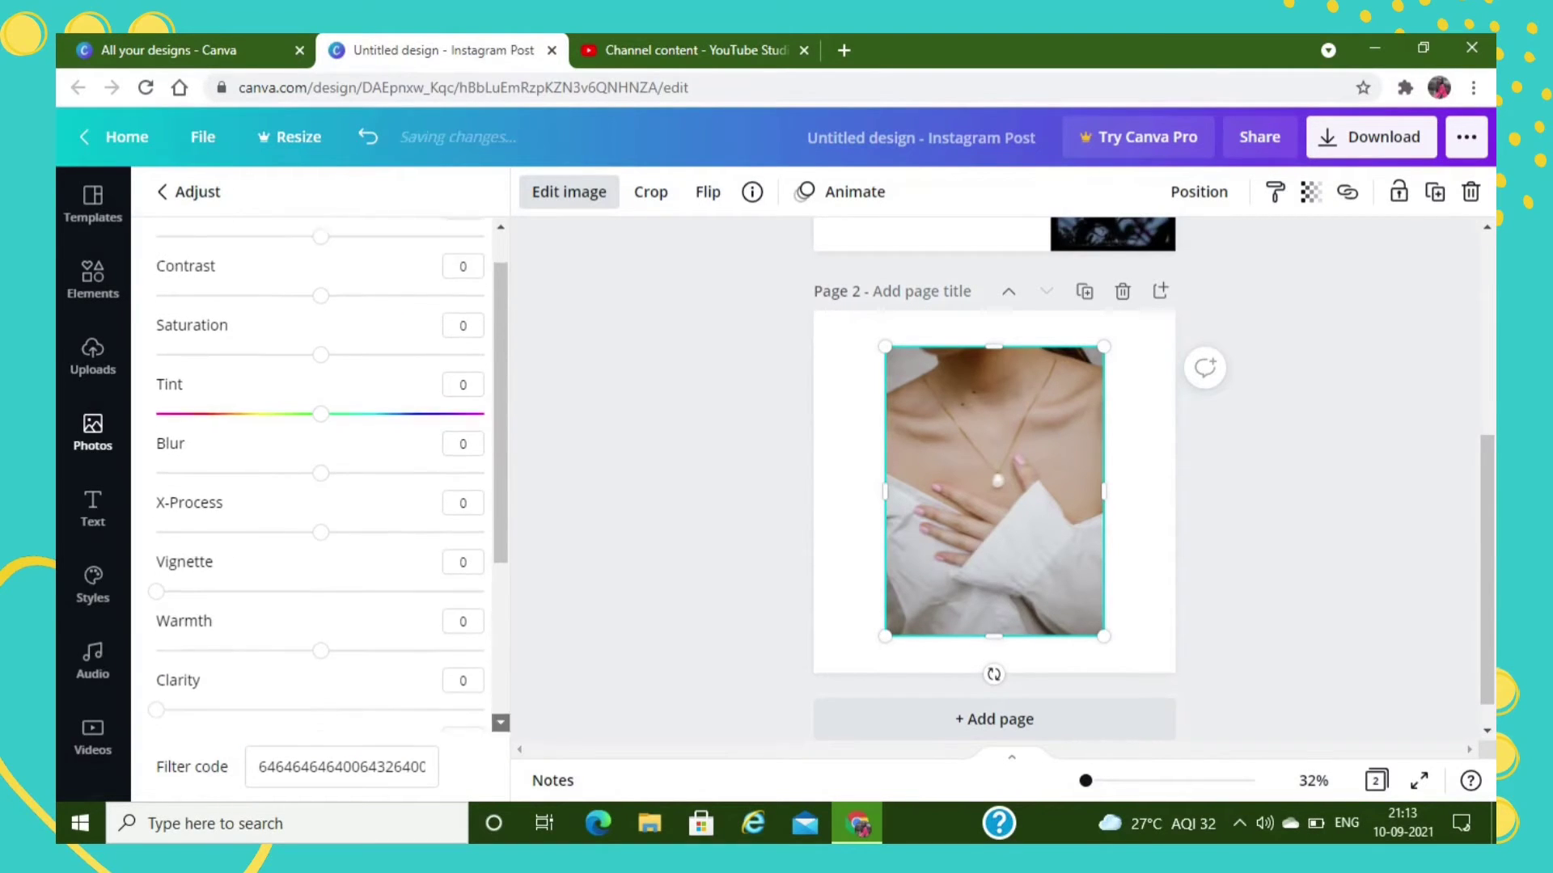
scroll(320, 461, "up", 4)
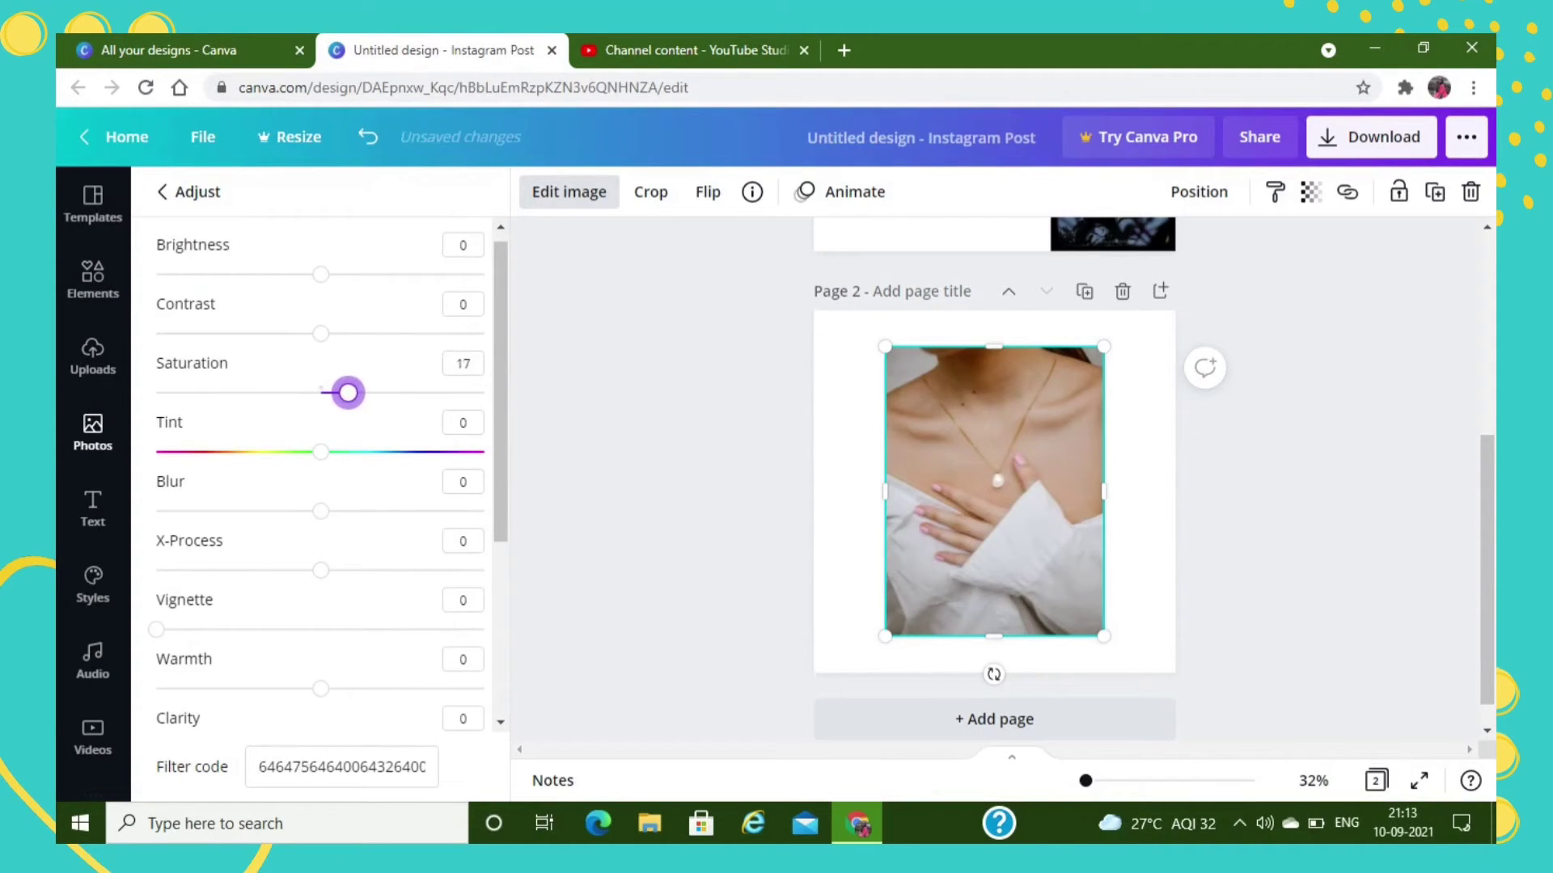
mouse_move(320, 274)
left_mouse_down()
mouse_move(356, 274)
mouse_move(340, 274)
left_mouse_up()
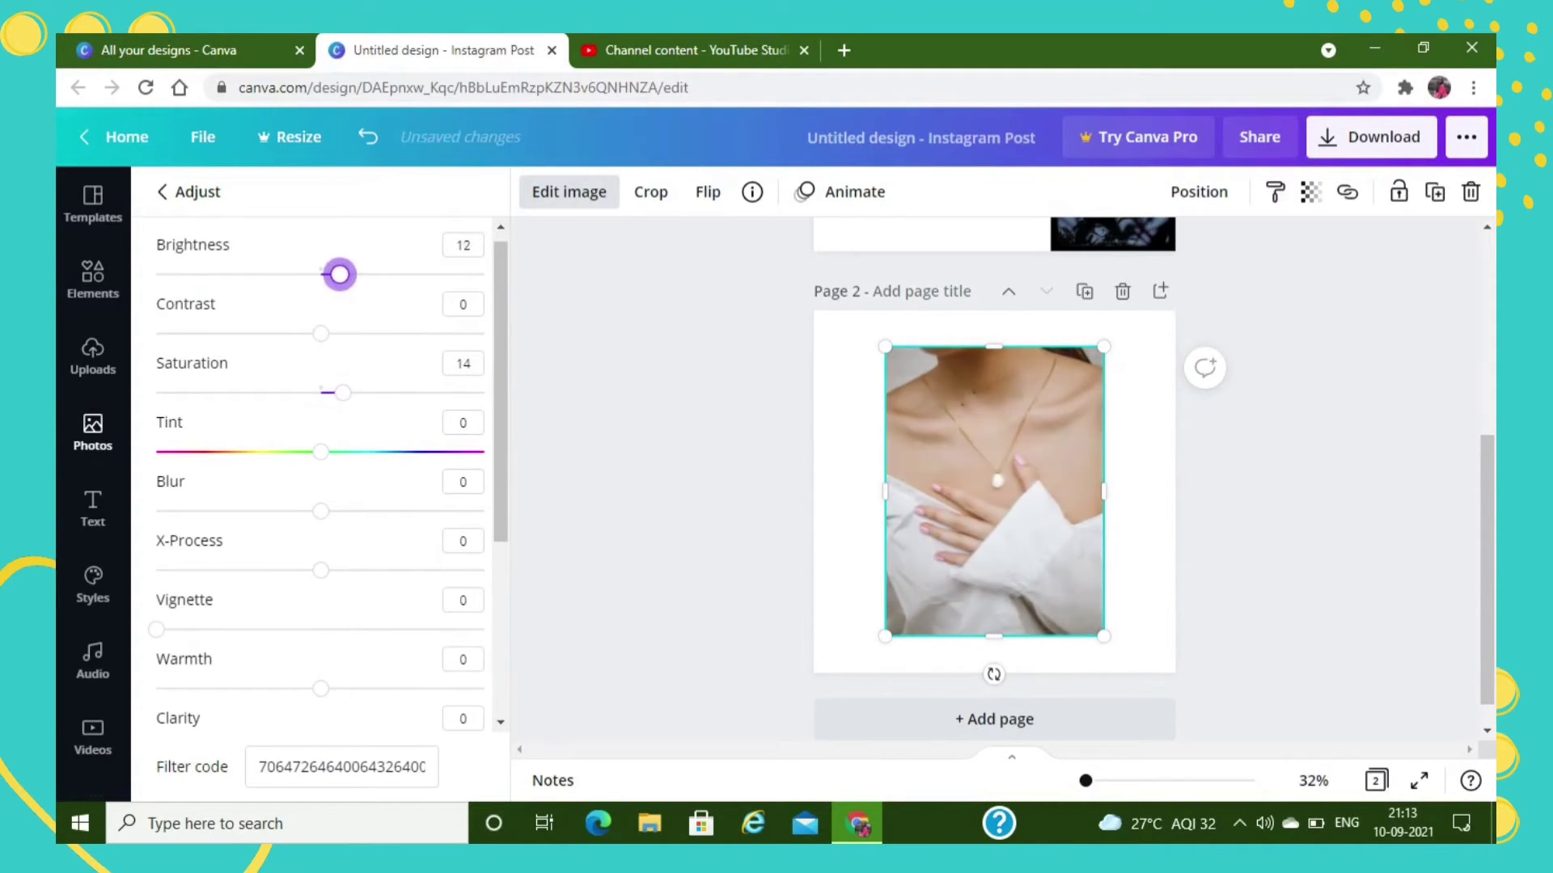
left_click(163, 192)
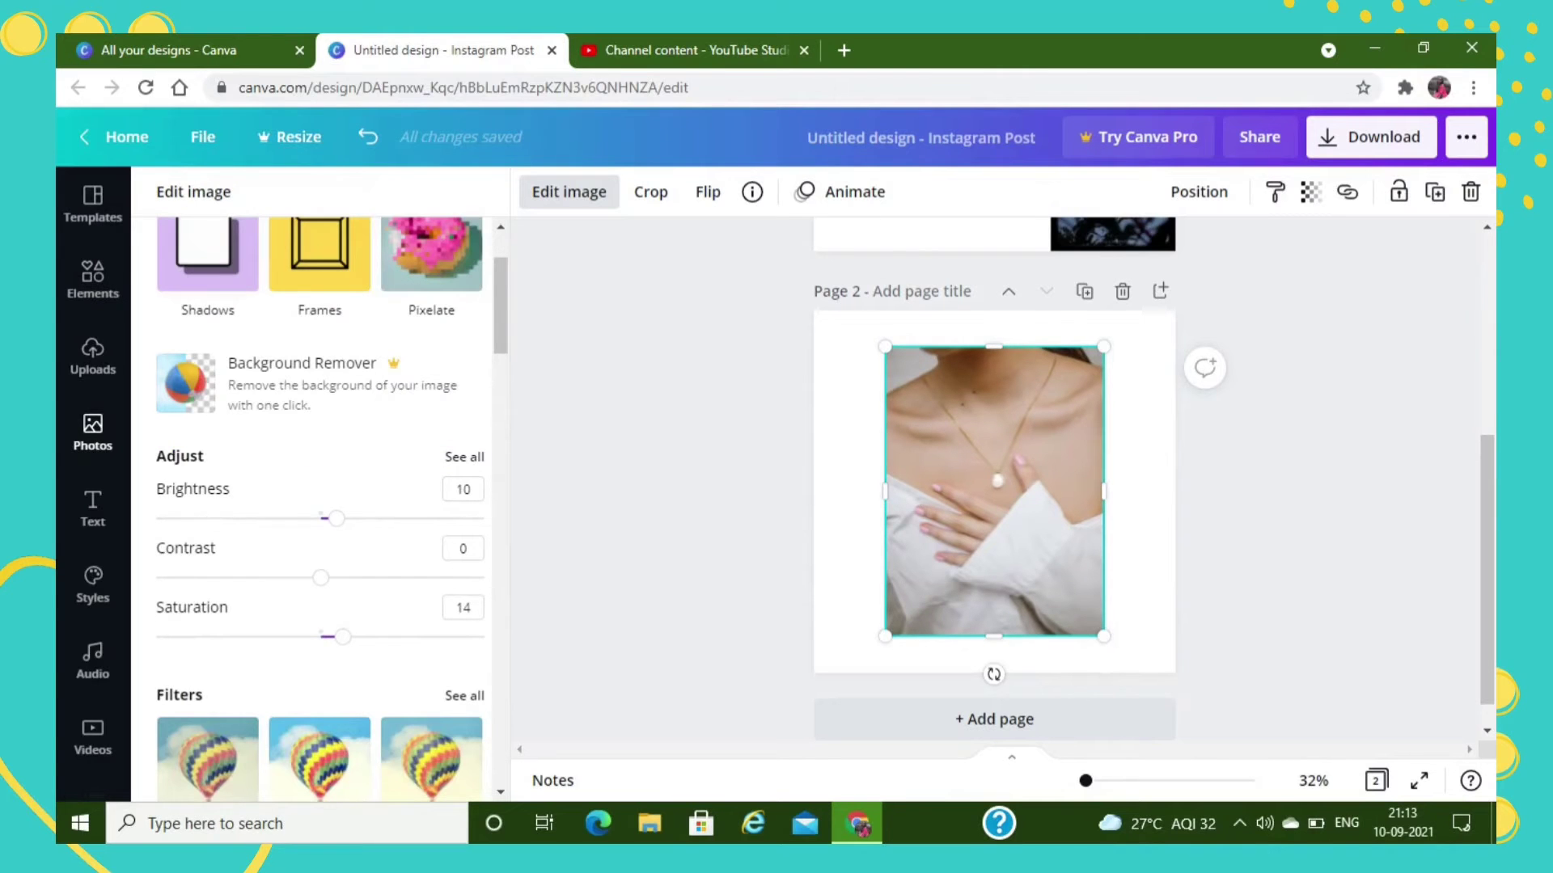
Try the Afterglow filter and a faded warm filter on the photo, and reset its filter to None
scroll(320, 509, "down", 5)
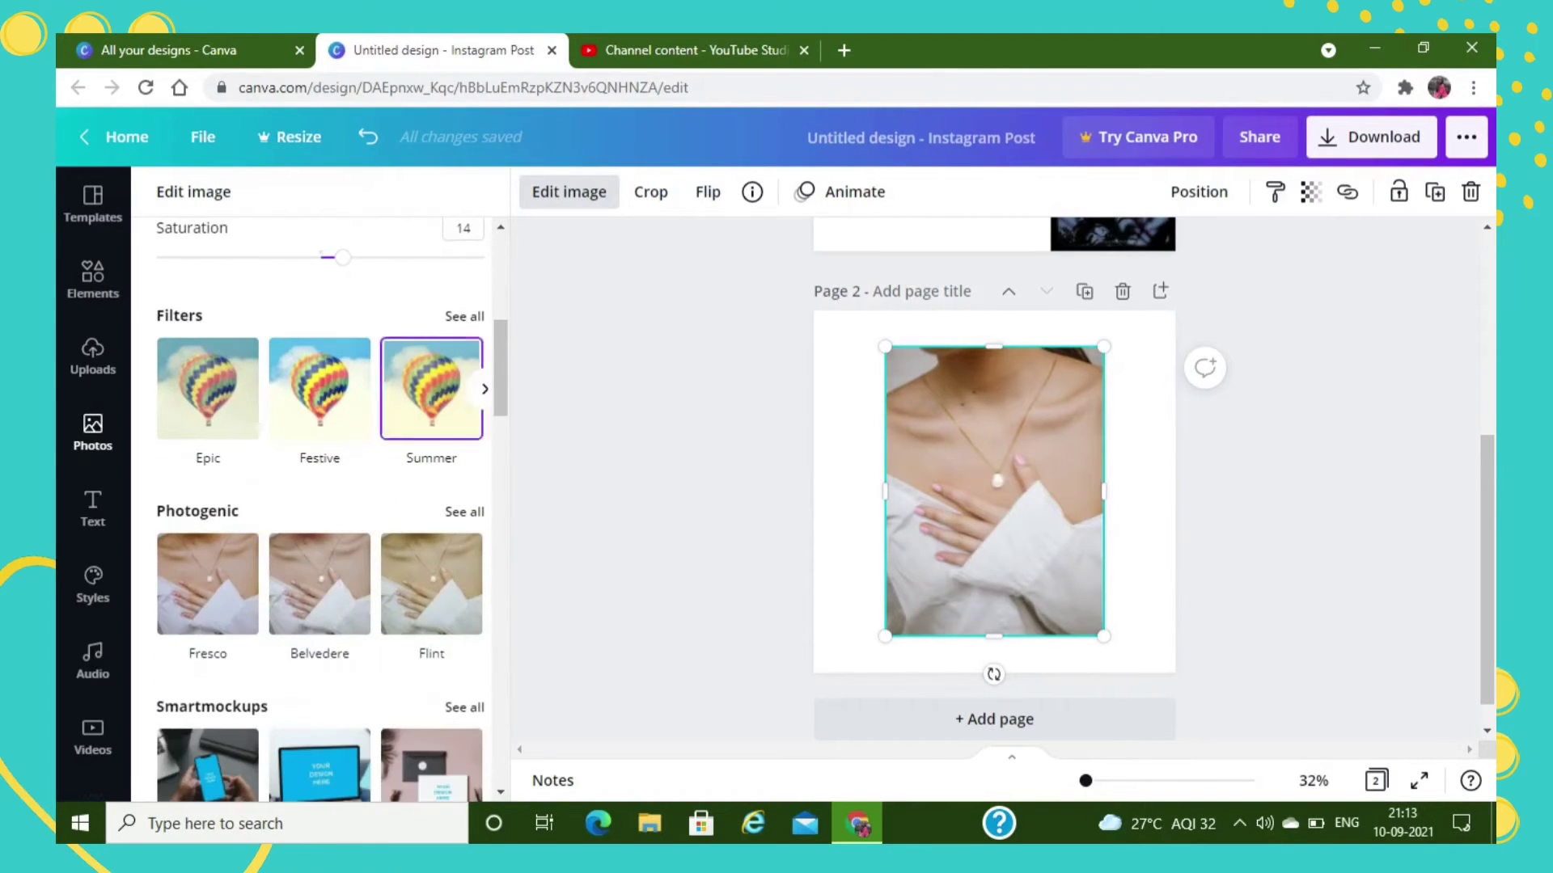
left_click(464, 316)
left_click(320, 441)
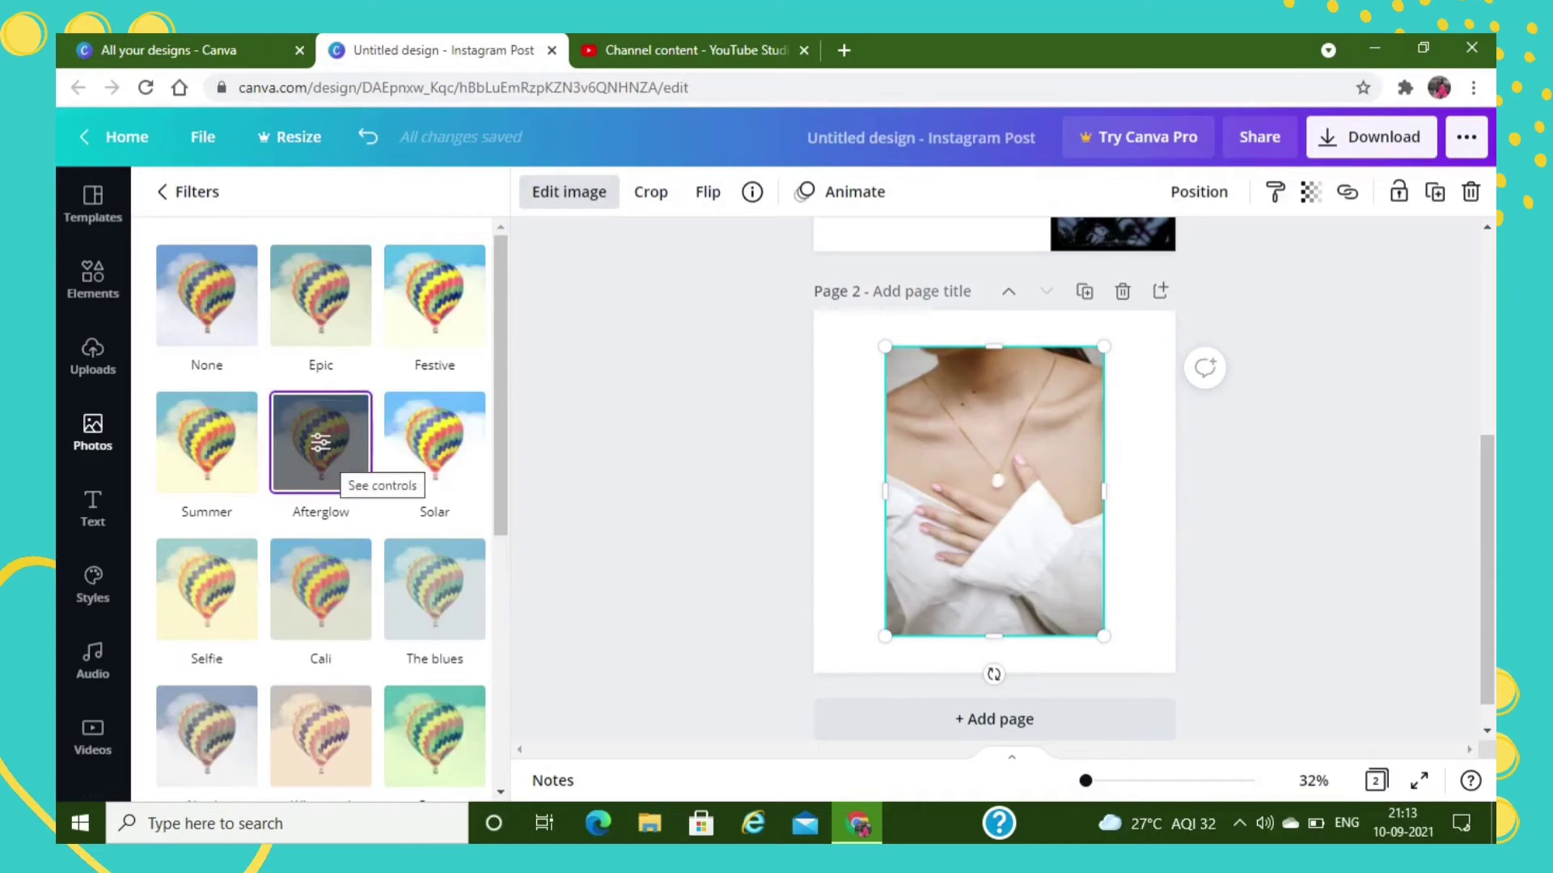
left_click(320, 736)
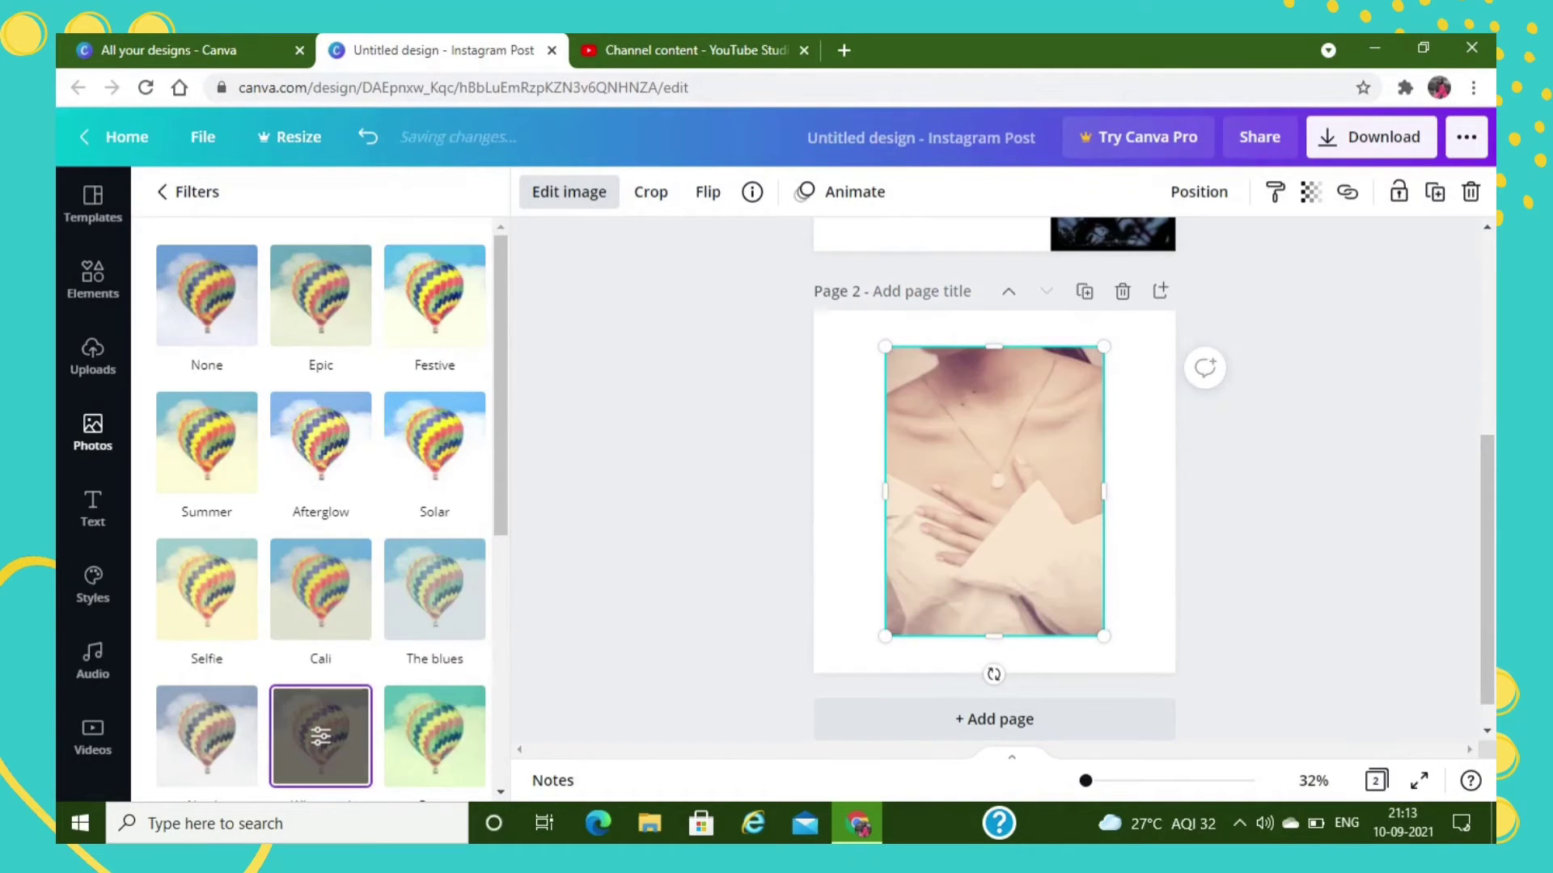
left_click(207, 295)
left_click(161, 191)
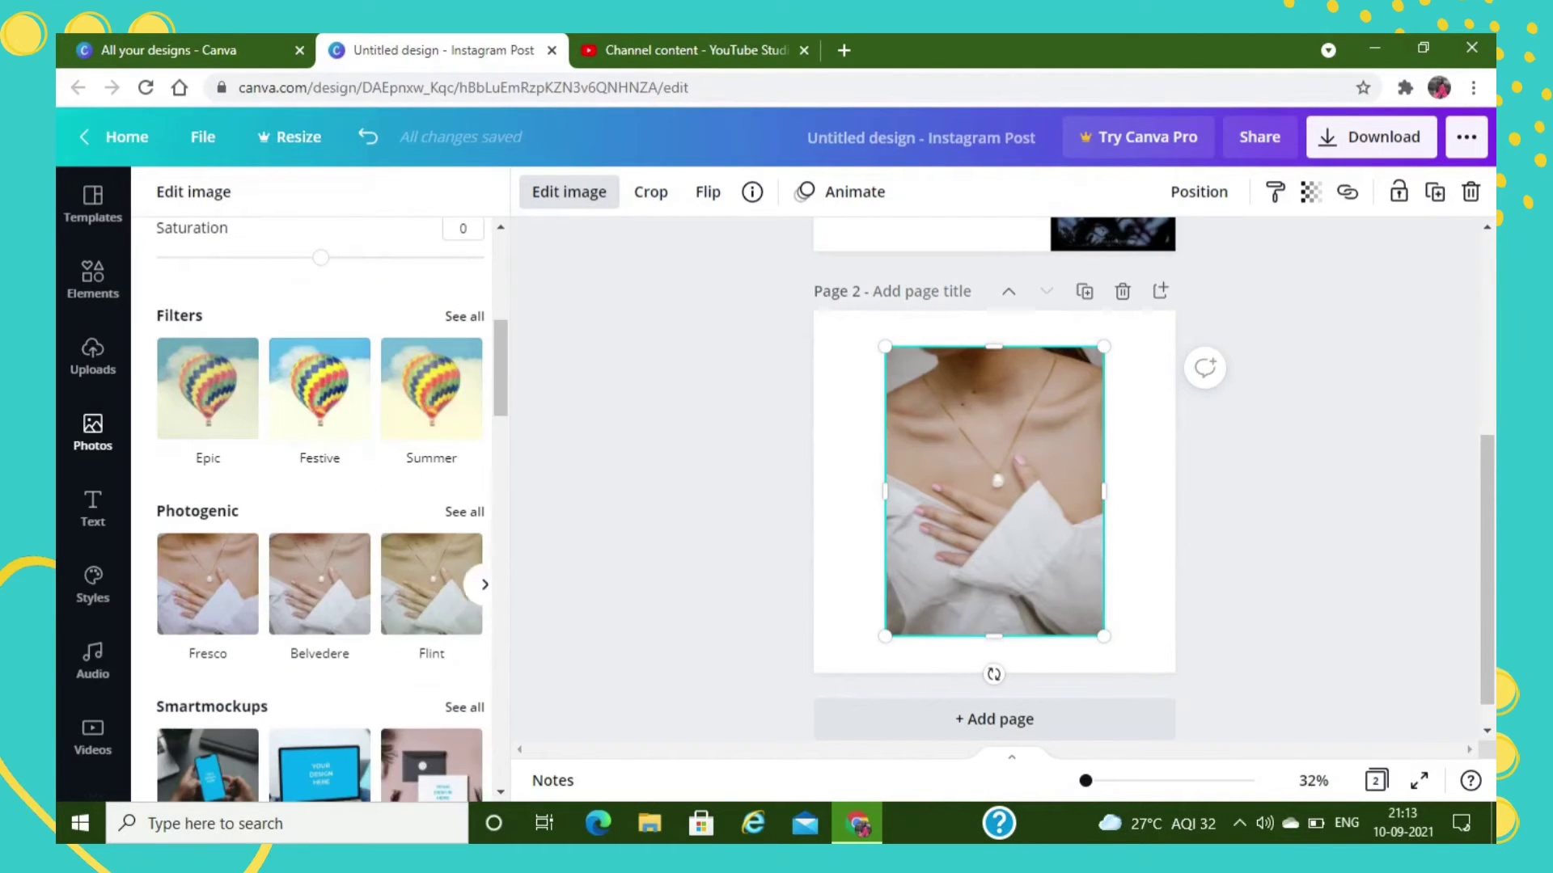
Try several Photogenic effects on the photo, including Myst, Astro and Nordic
left_click(464, 511)
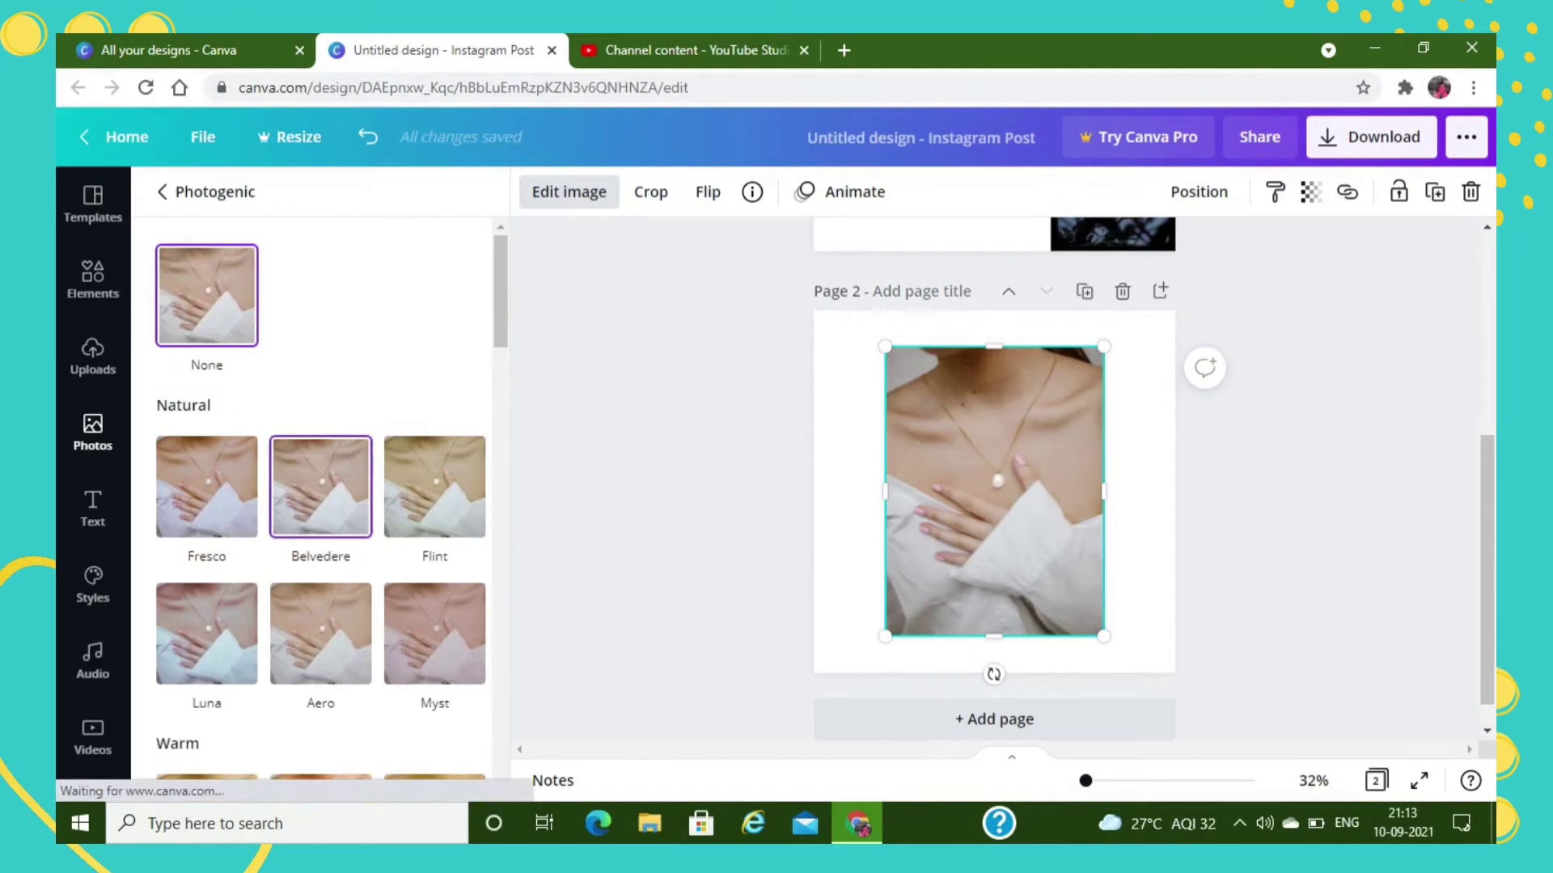
left_click(320, 487)
left_click(435, 633)
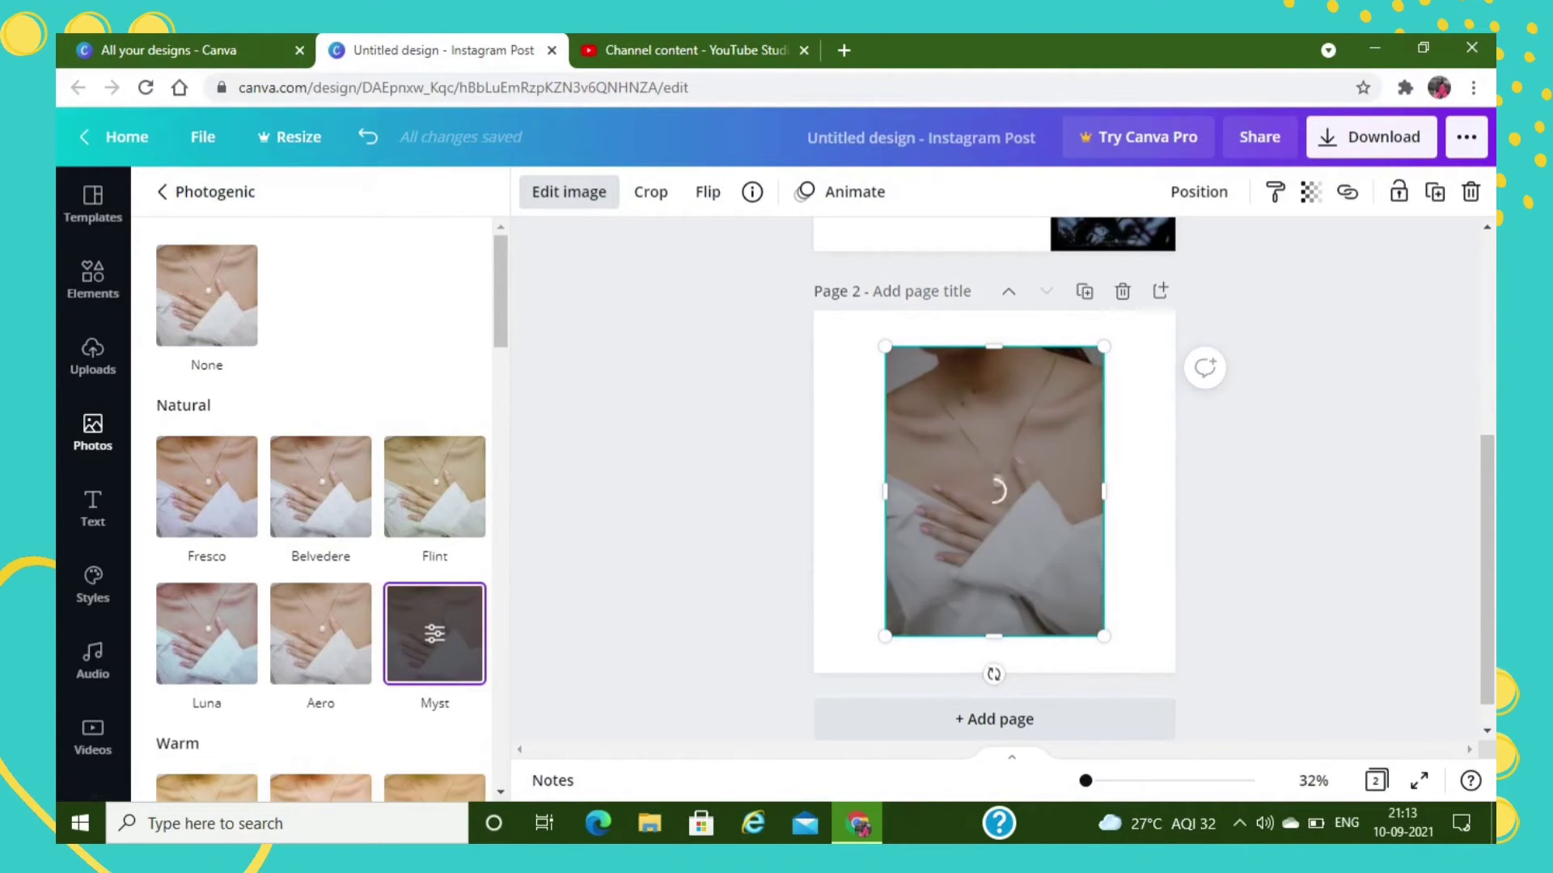
scroll(434, 633, "down", 5)
scroll(320, 469, "down", 2)
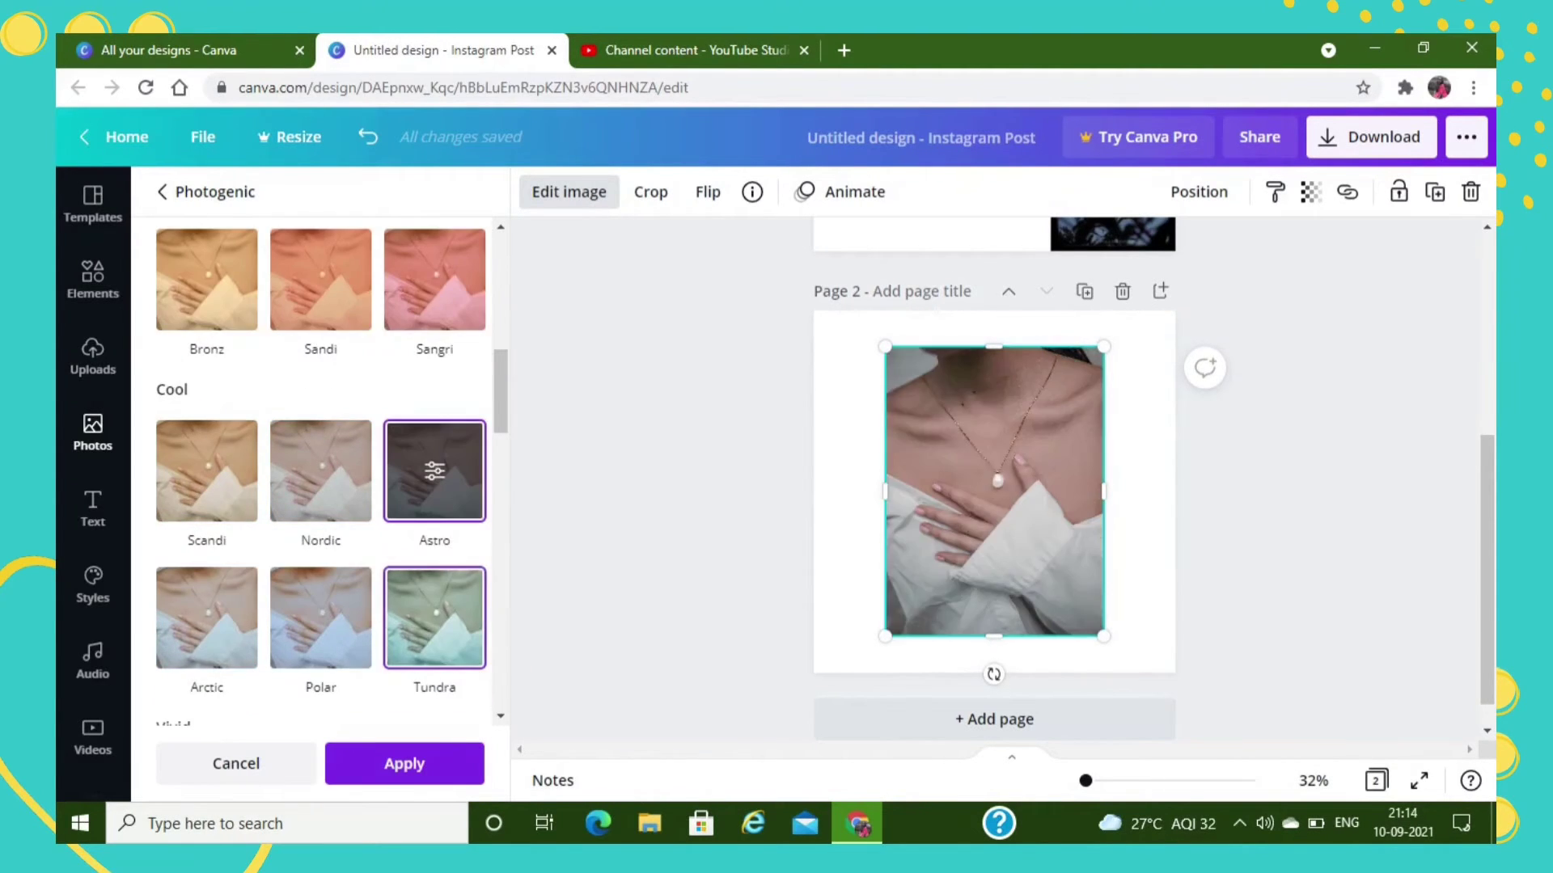
left_click(321, 471)
left_click(162, 191)
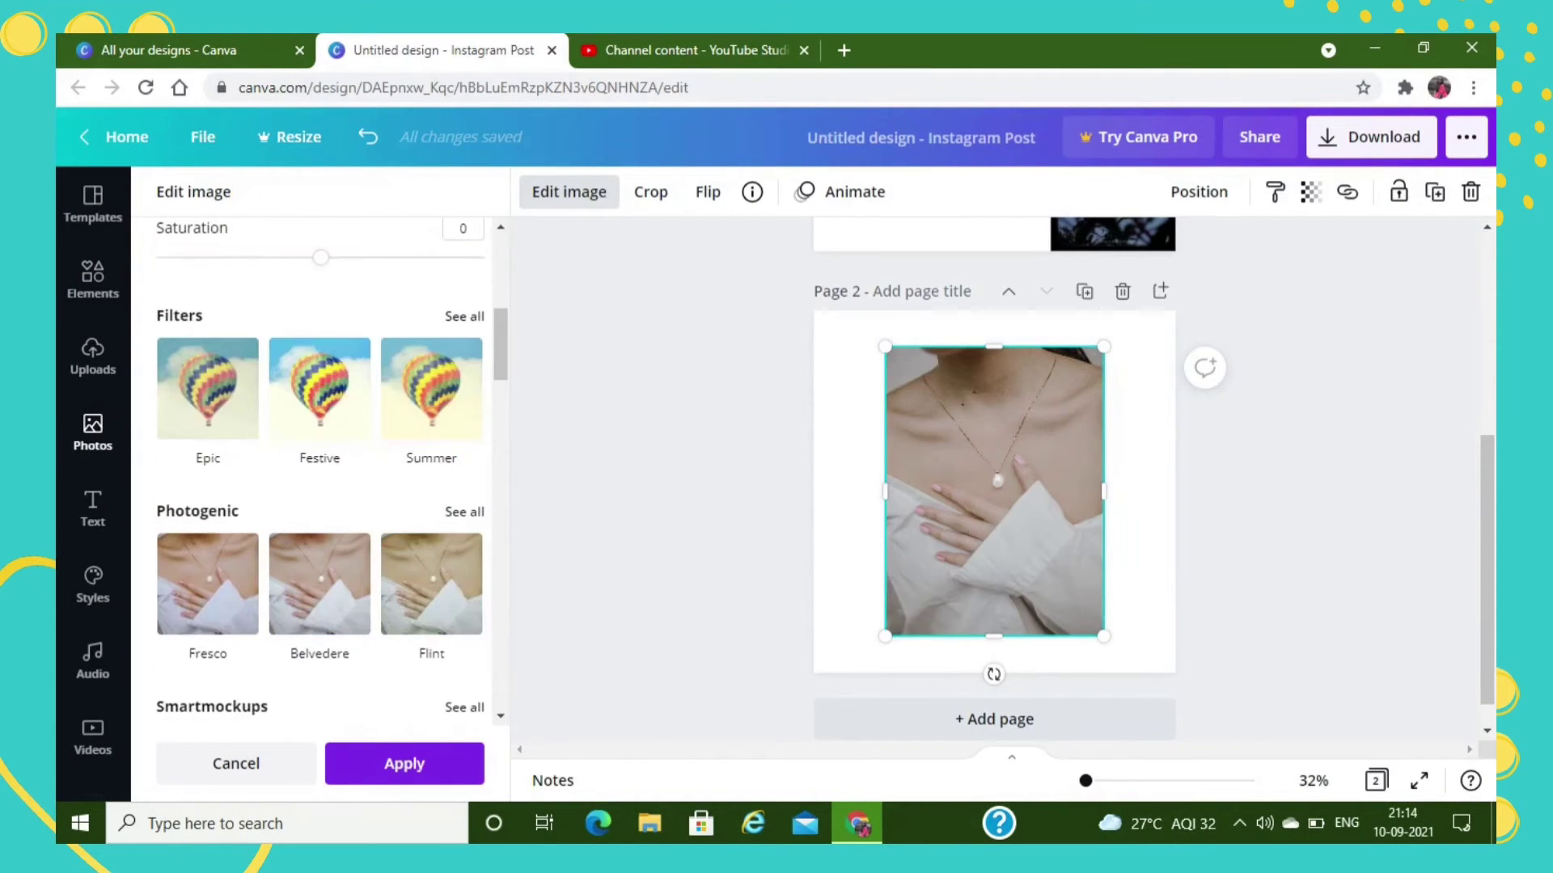
Open the full Smartmockups collection and try the photo on the Book 1 and Book 8 mockups
scroll(431, 441, "down", 4)
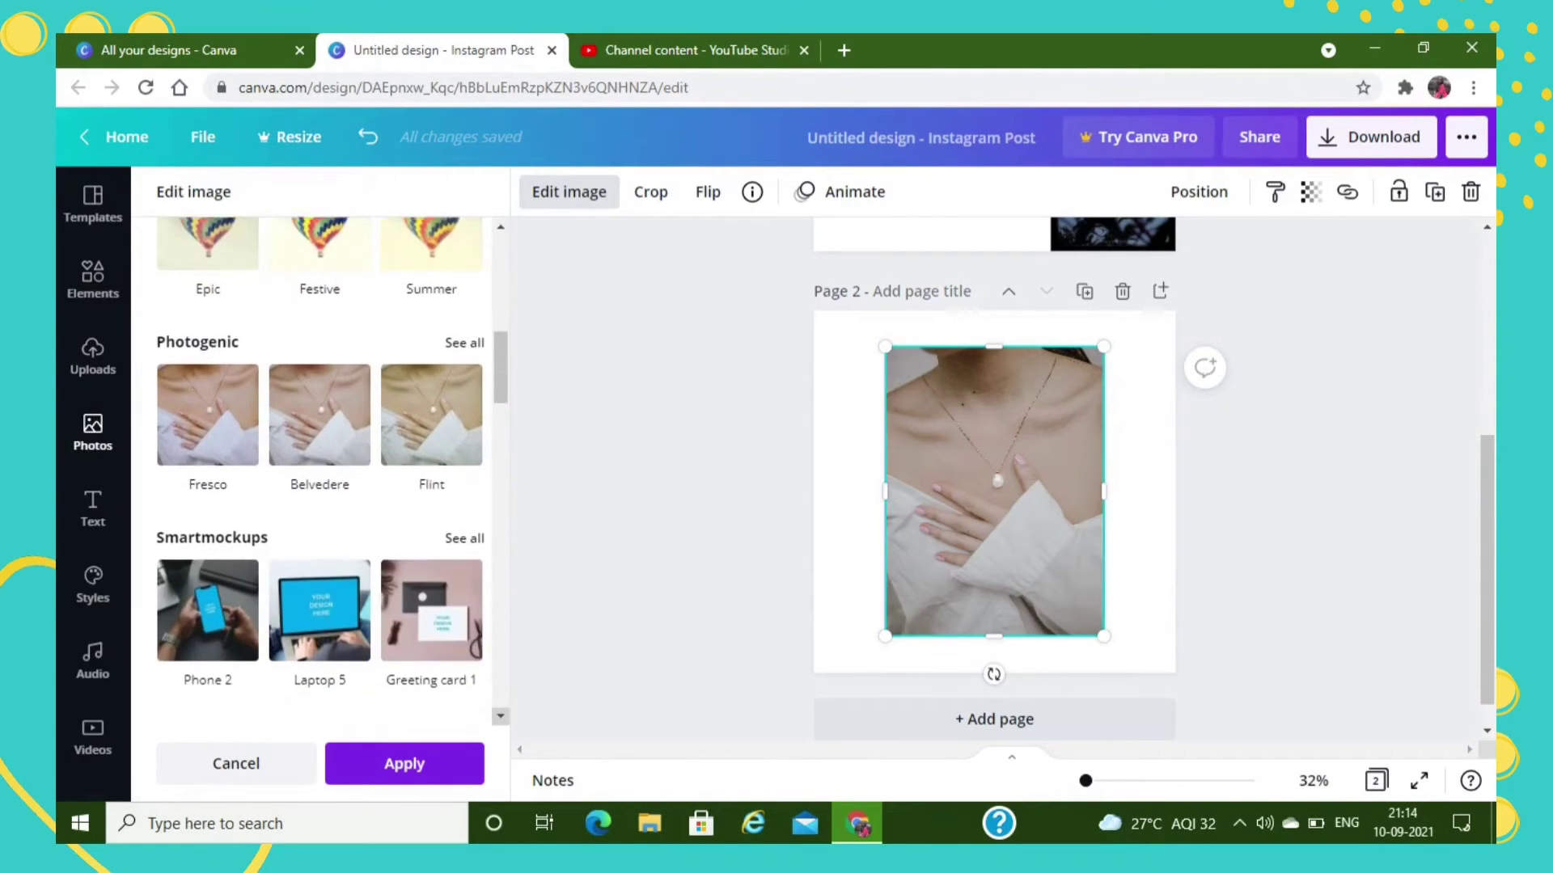
left_click(464, 369)
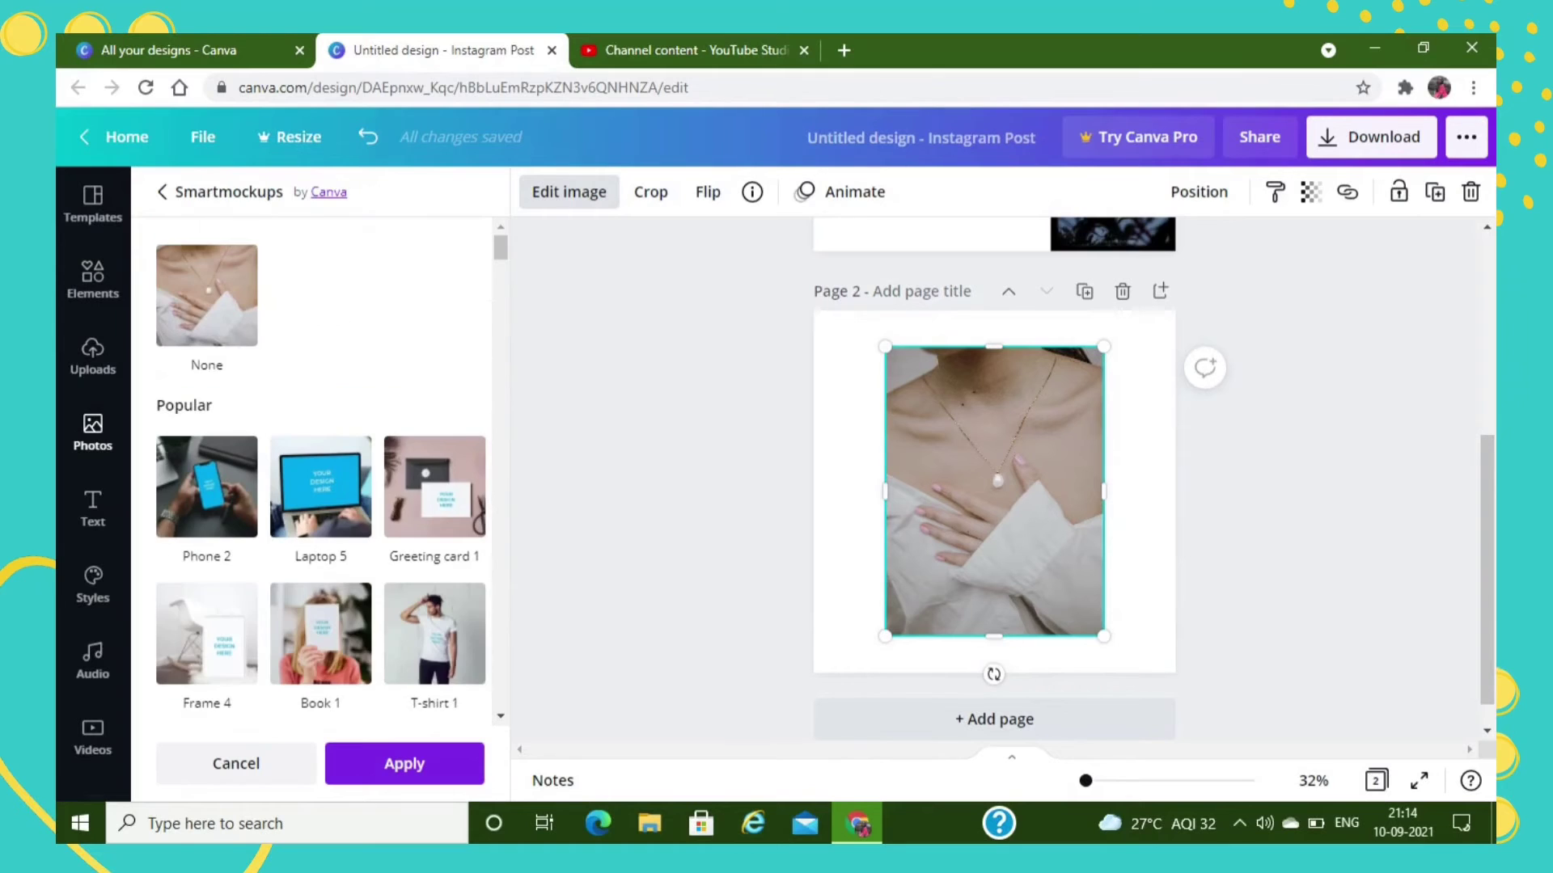
scroll(323, 469, "down", 3)
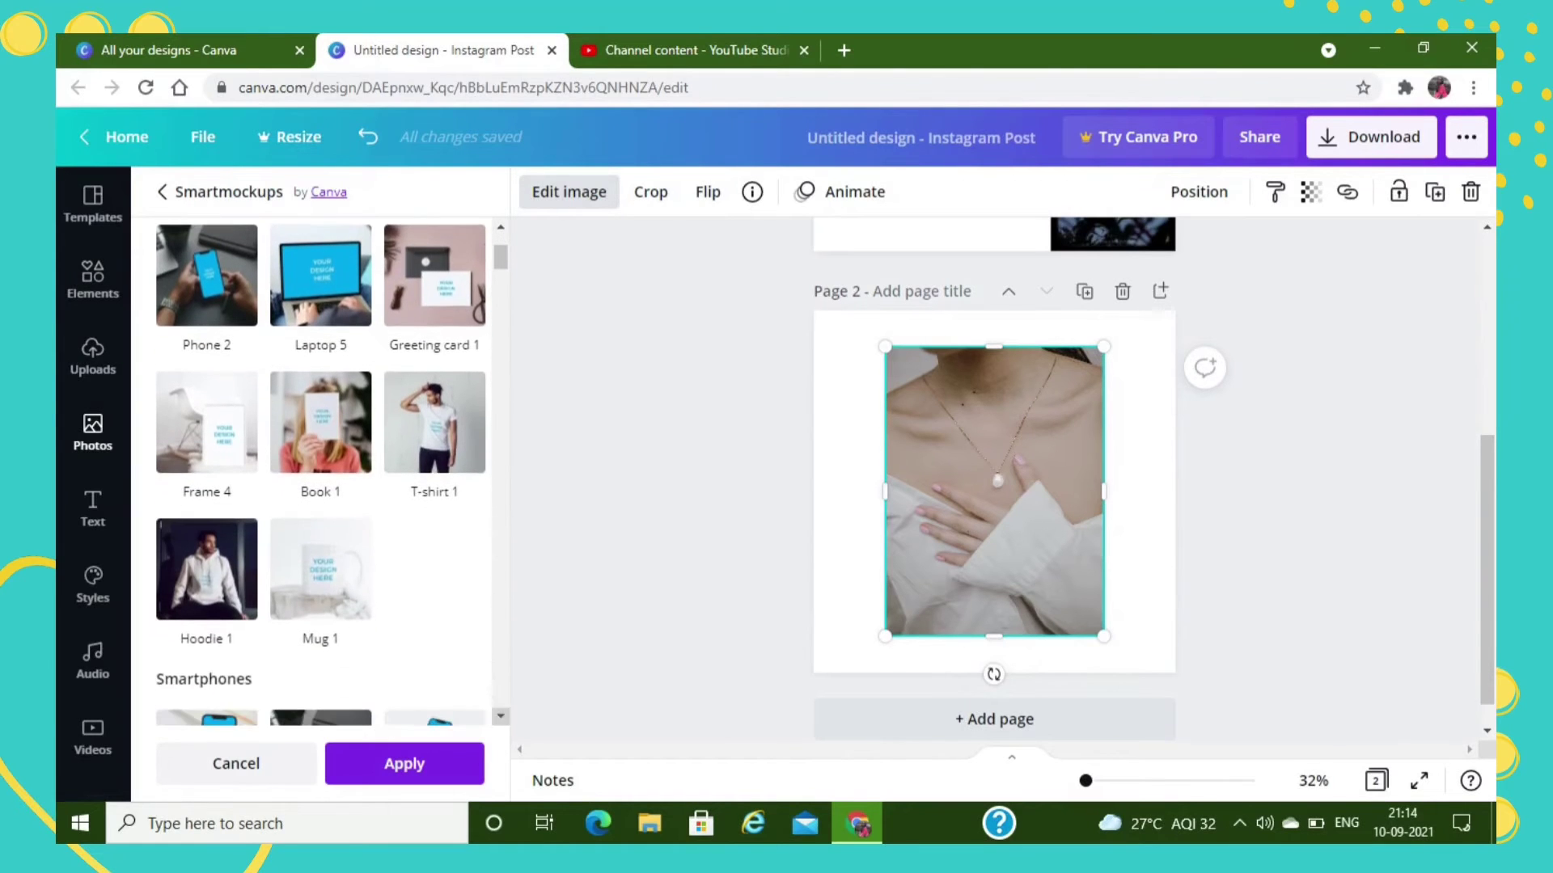
left_click(320, 422)
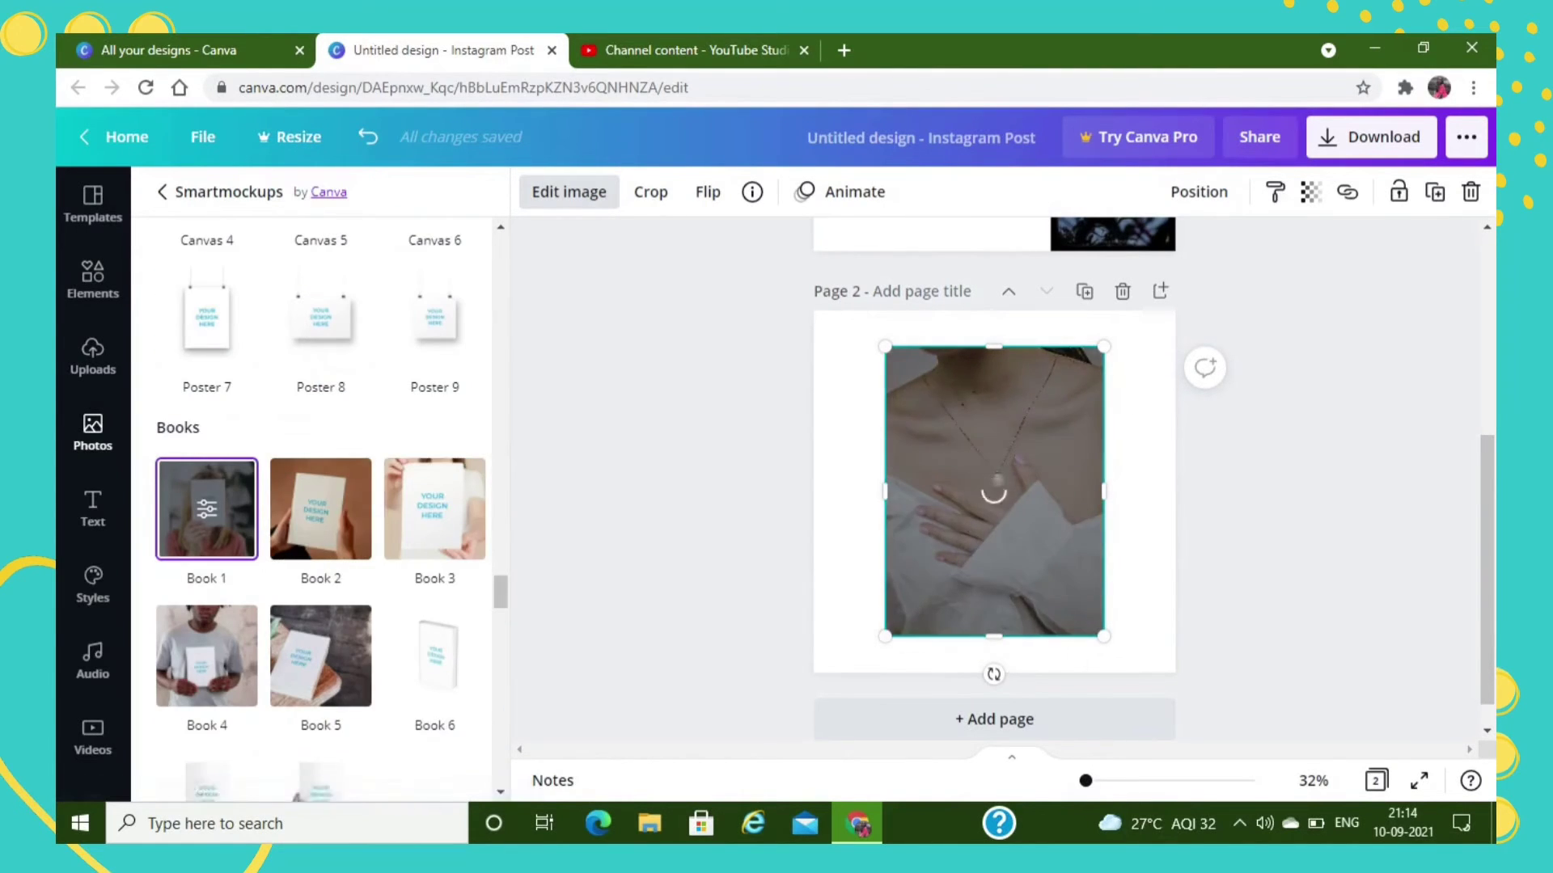
scroll(324, 485, "down", 4)
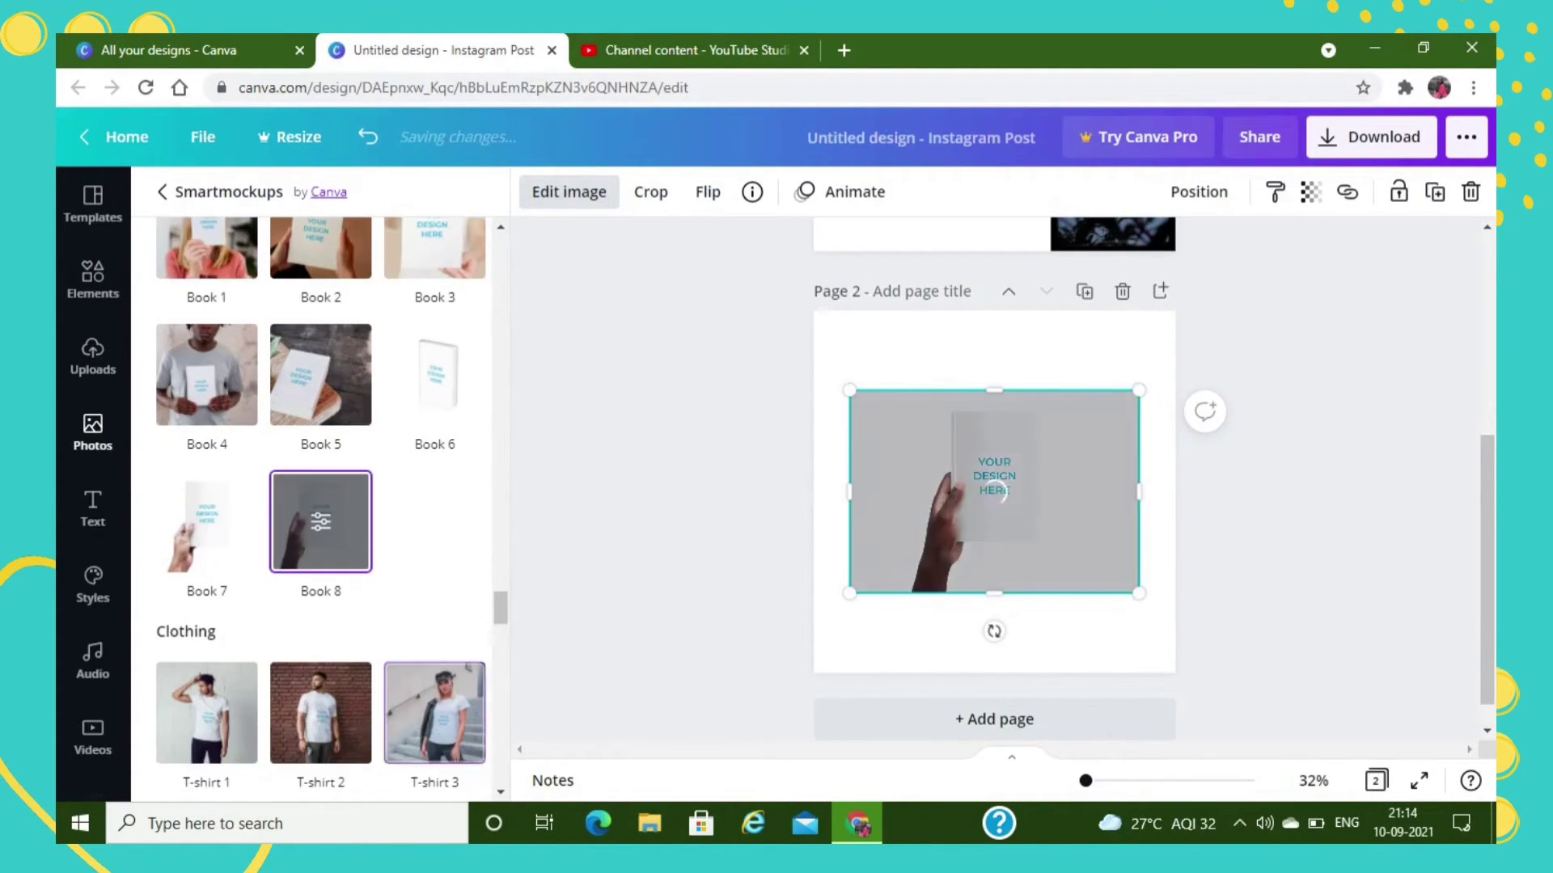
scroll(320, 469, "down", 5)
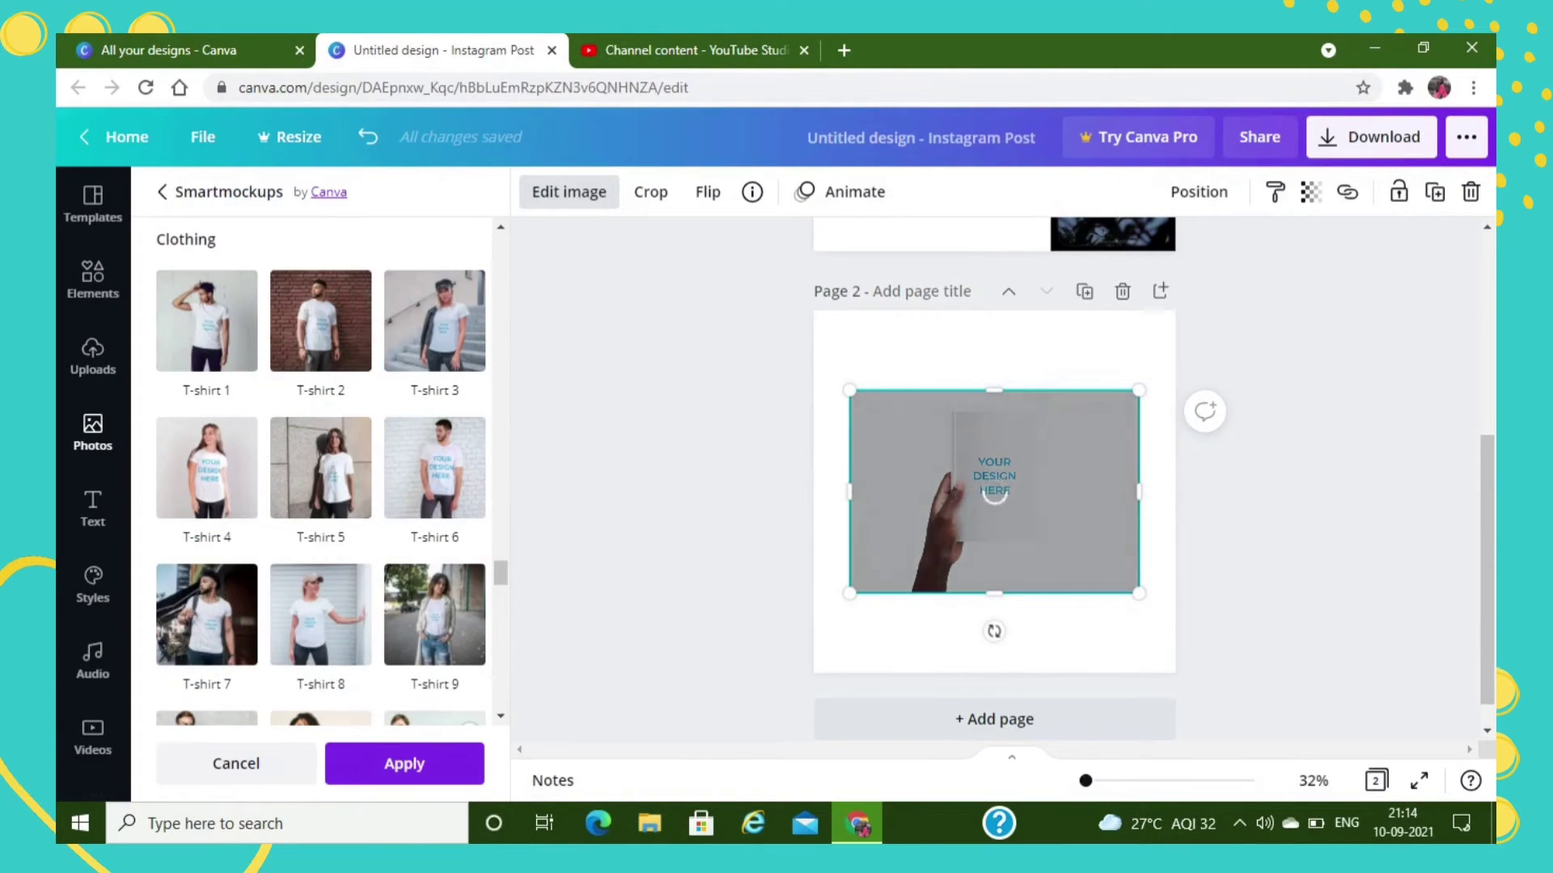
scroll(320, 477, "down", 1)
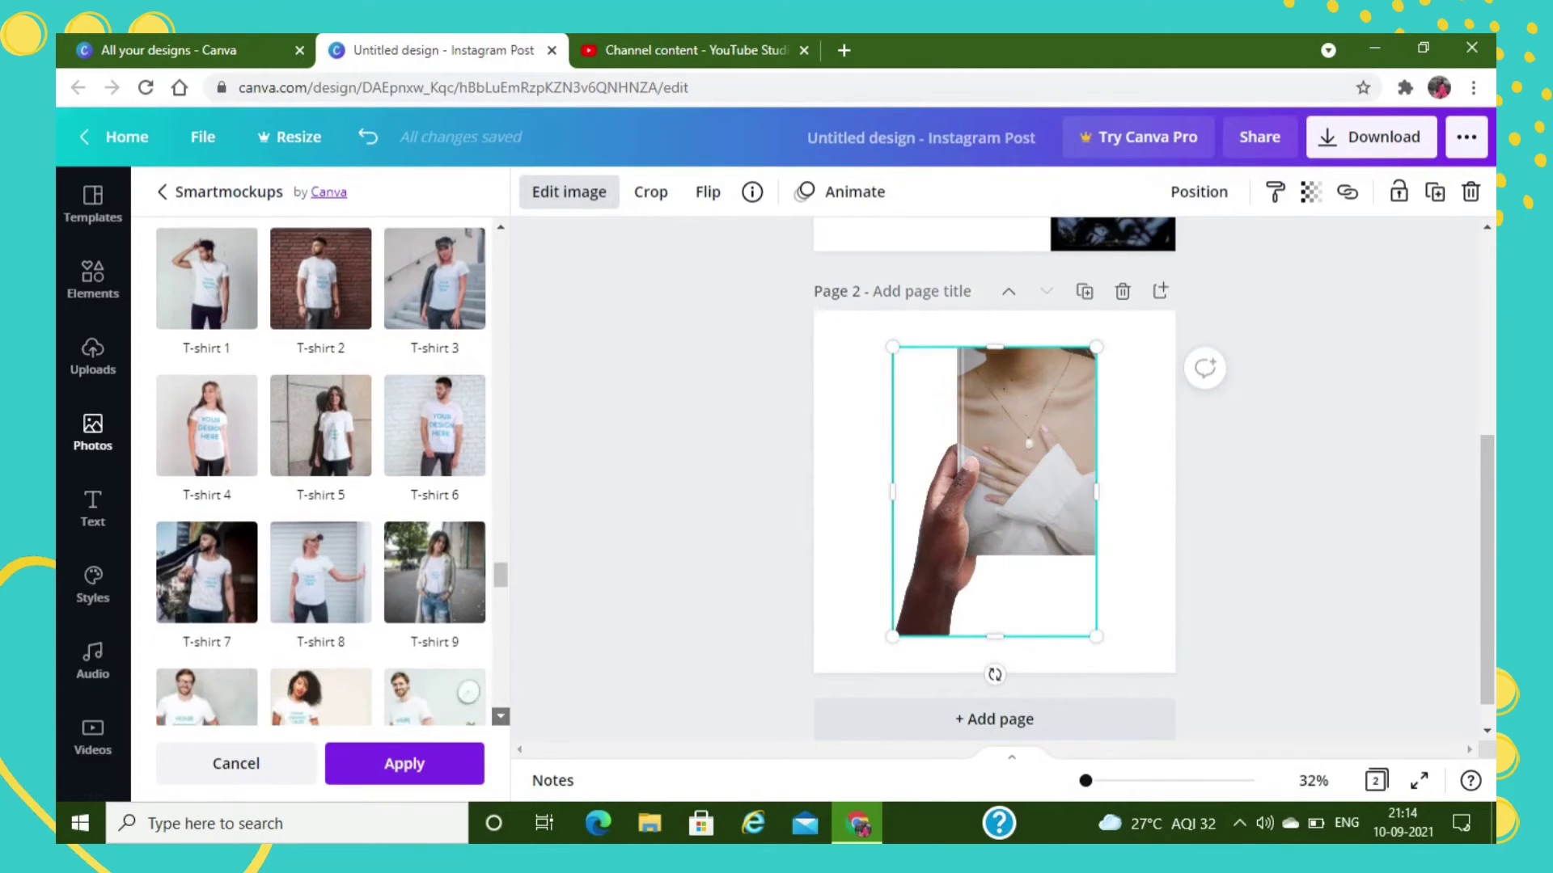
Try the photo on the T-shirt 11 mockup from the Clothing category
scroll(320, 478, "down", 3)
left_click(321, 508)
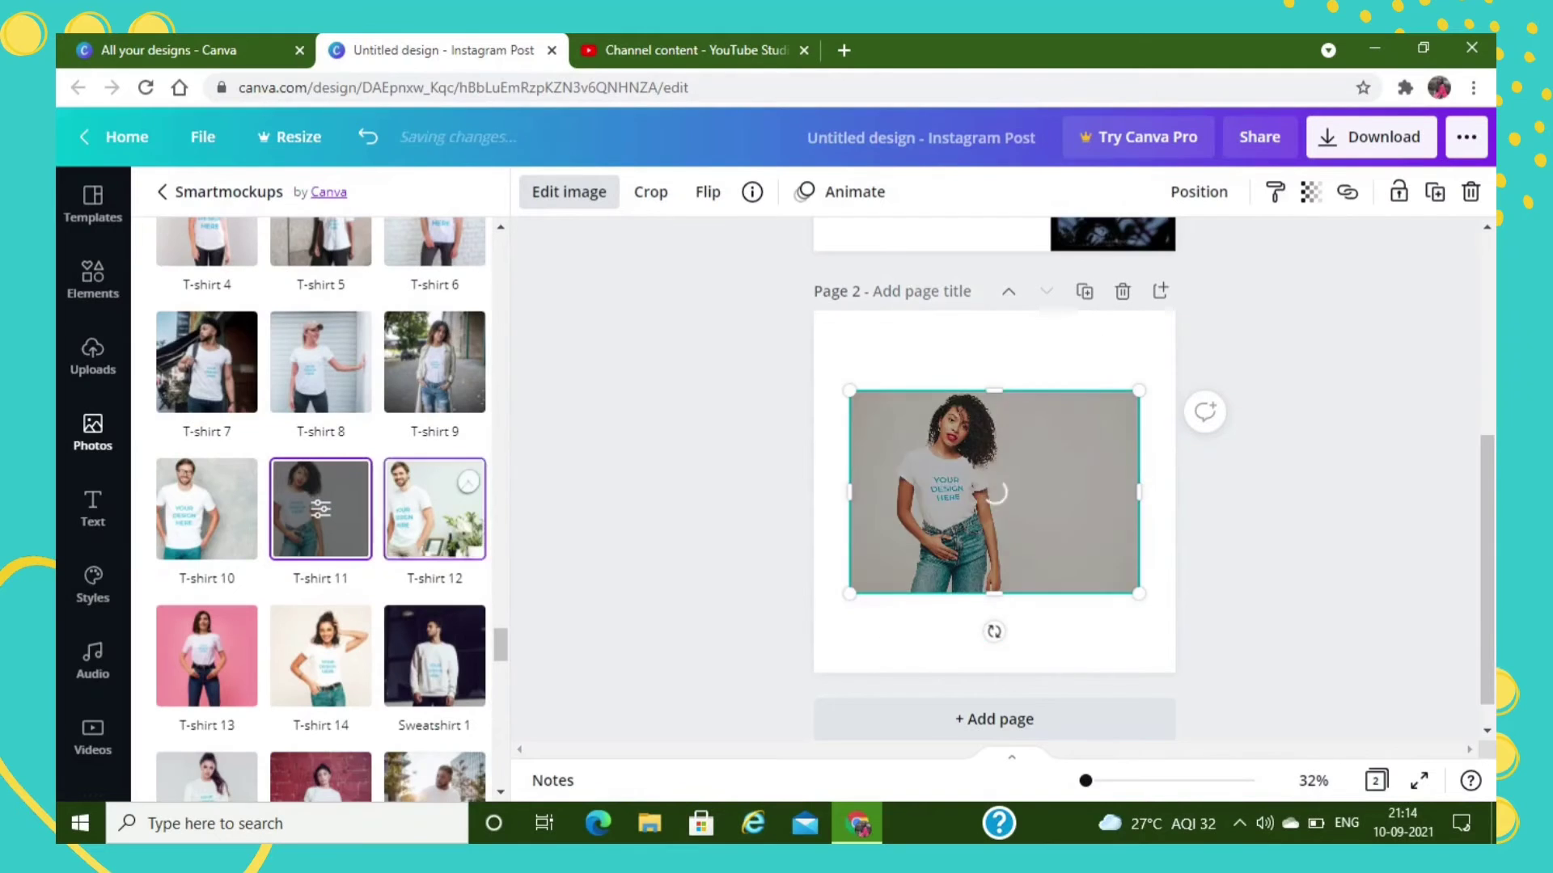
scroll(321, 510, "down", 2)
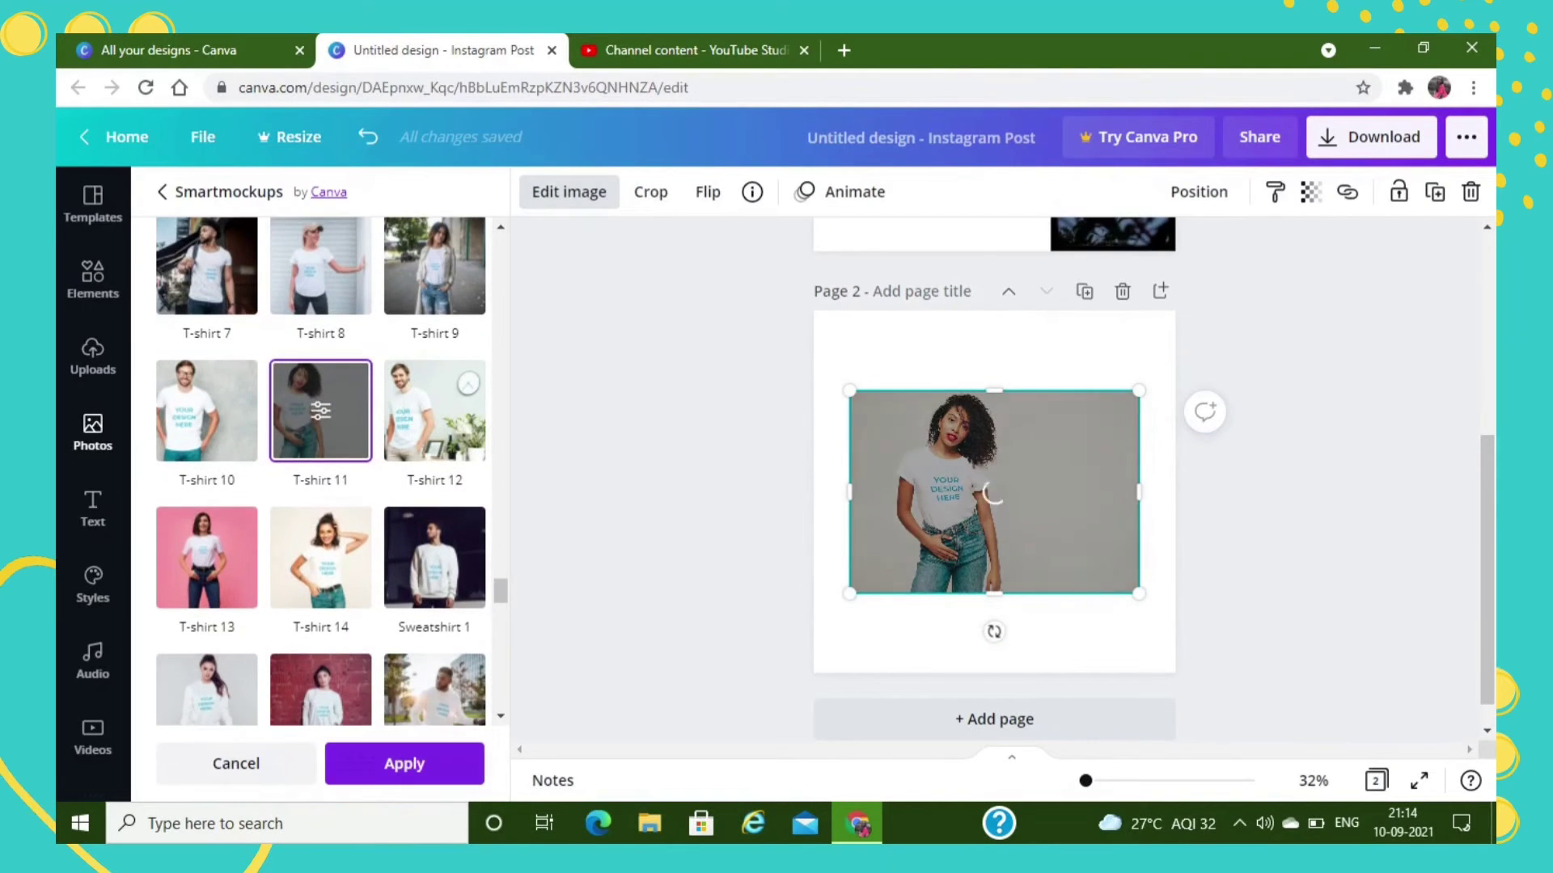
Try the photo on the Sweatshirt 6 mockup
scroll(320, 509, "down", 3)
scroll(320, 469, "down", 6)
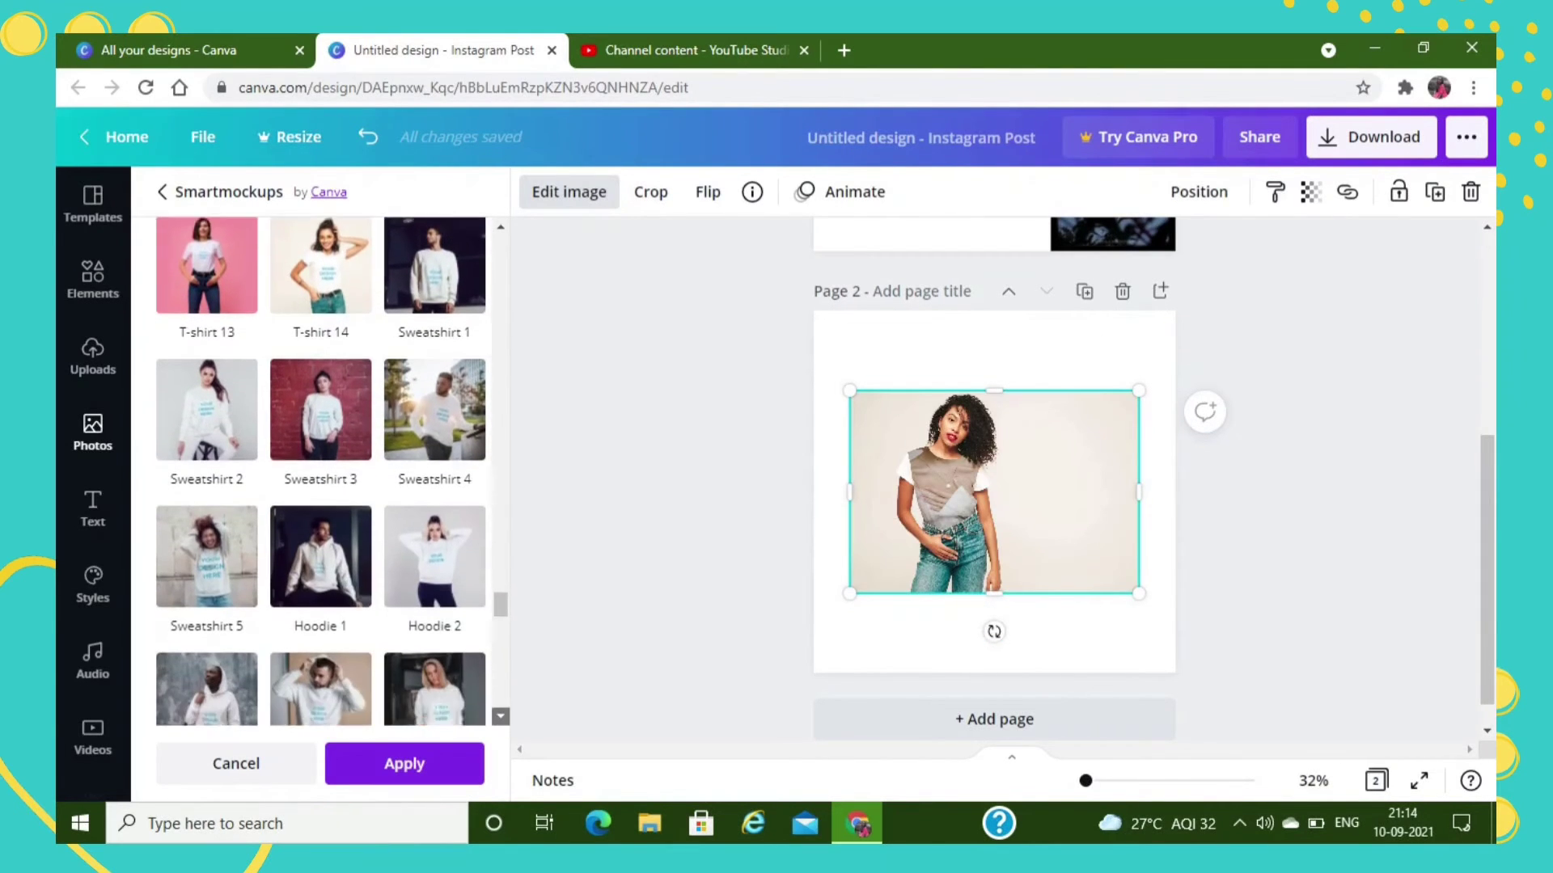
scroll(320, 469, "down", 4)
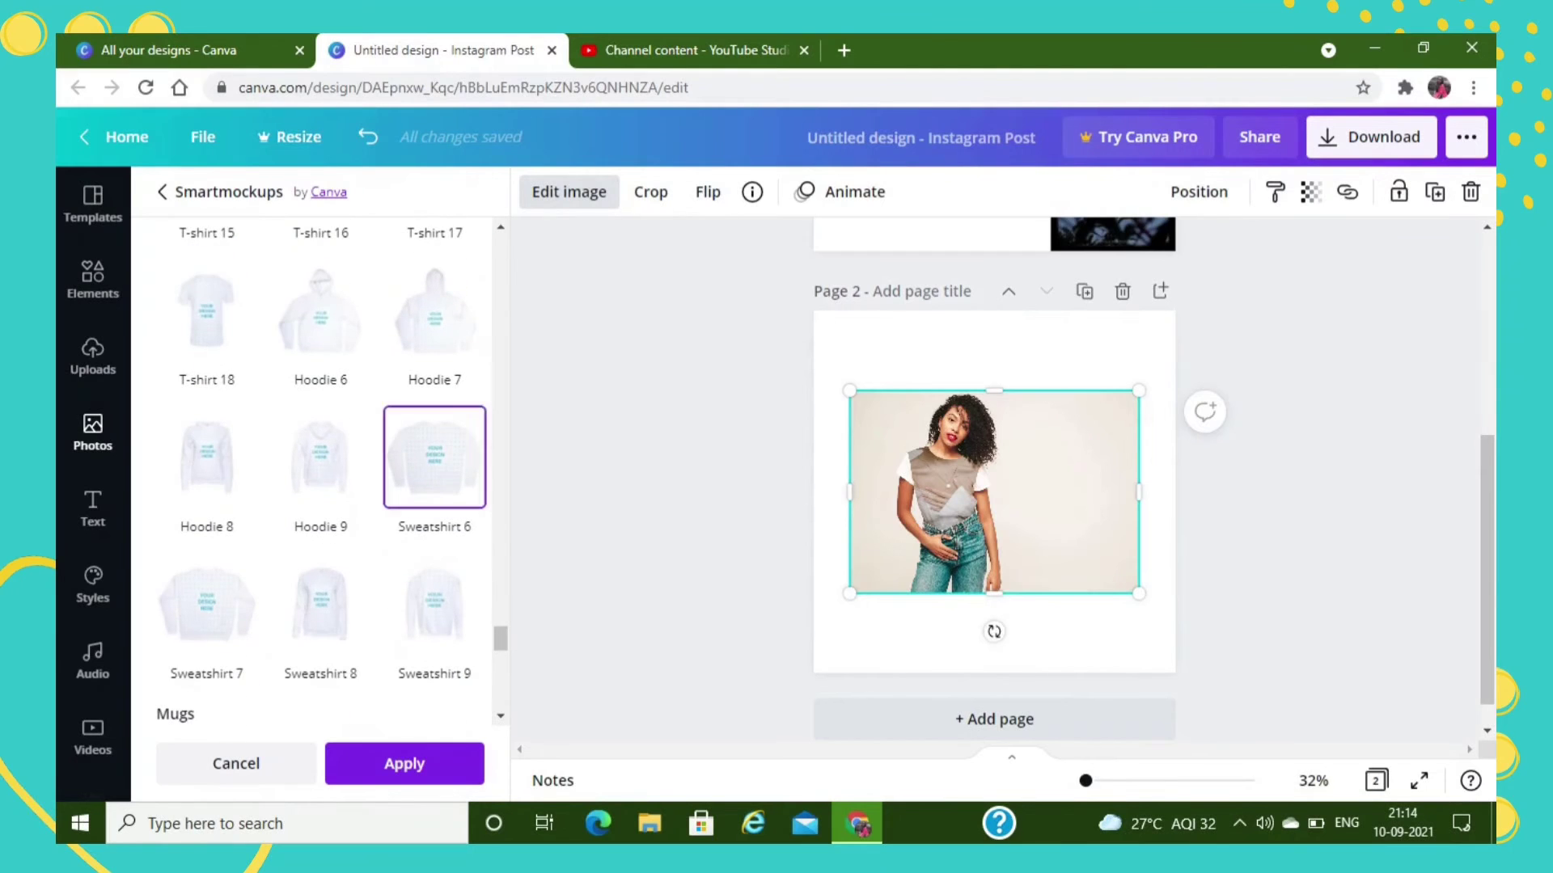
left_click(434, 458)
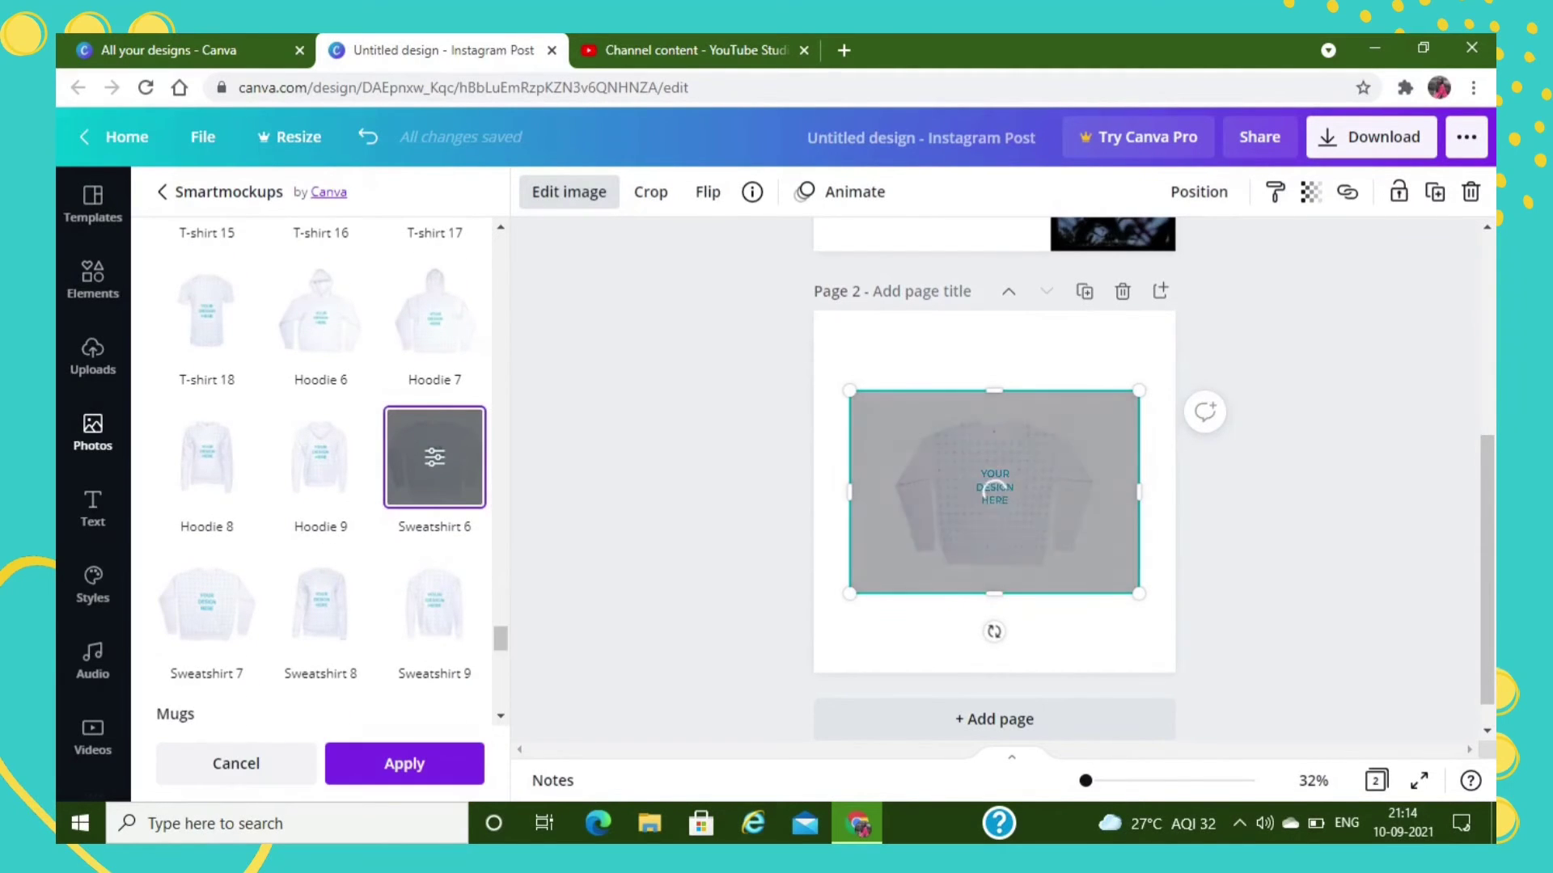
Place the photo on the Mug 6 mockup from the Mugs category
scroll(435, 485, "down", 6)
left_click(433, 644)
left_click(434, 498)
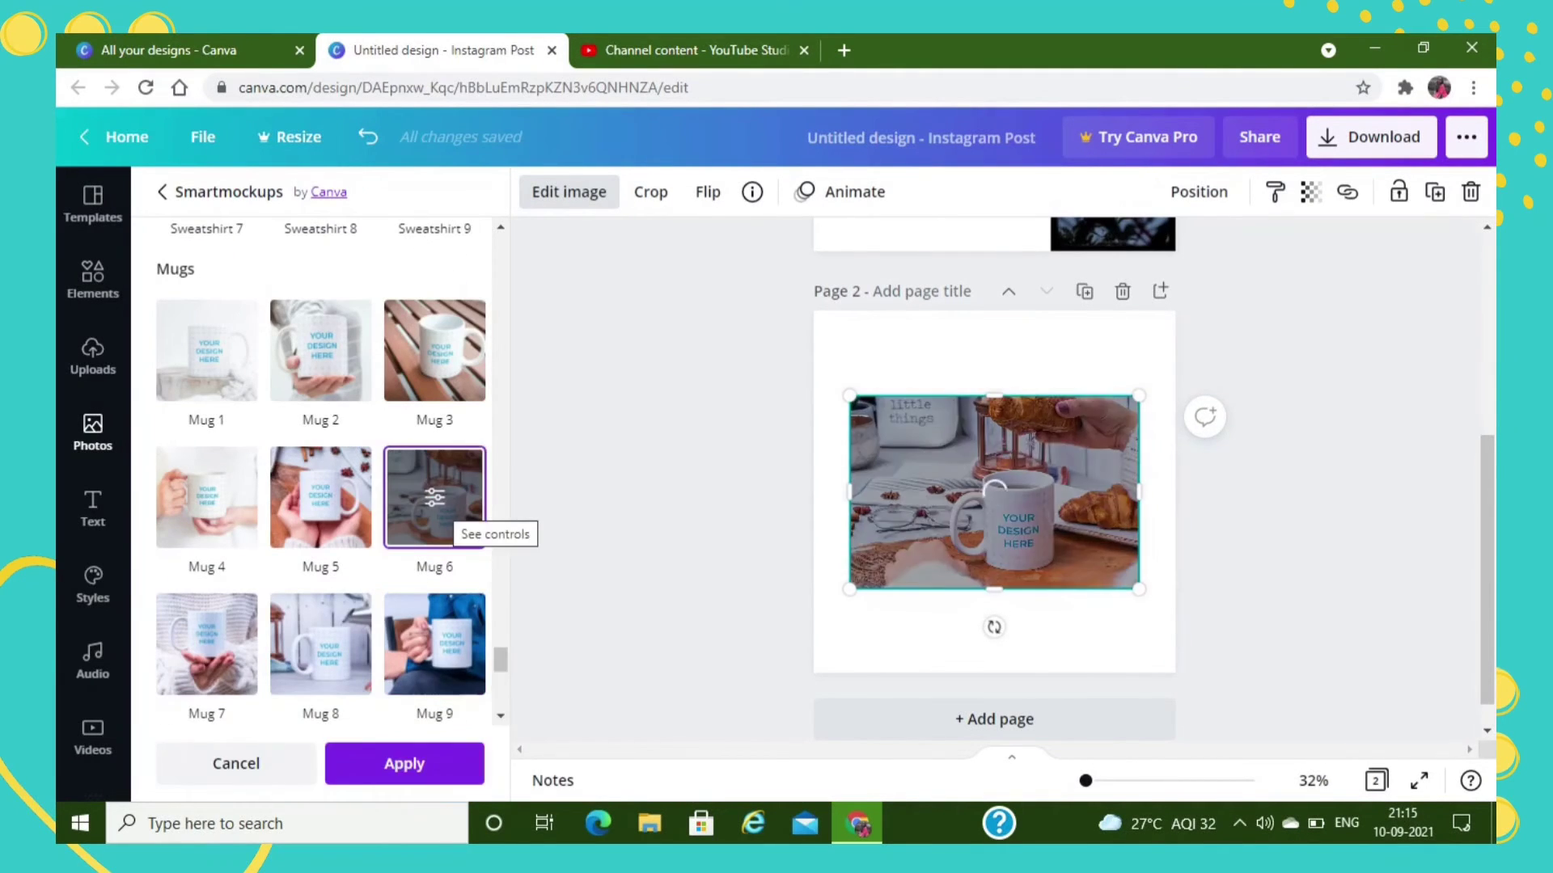
Try the photo on the Enamel mug 8 mockup
scroll(434, 497, "down", 10)
left_click(435, 643)
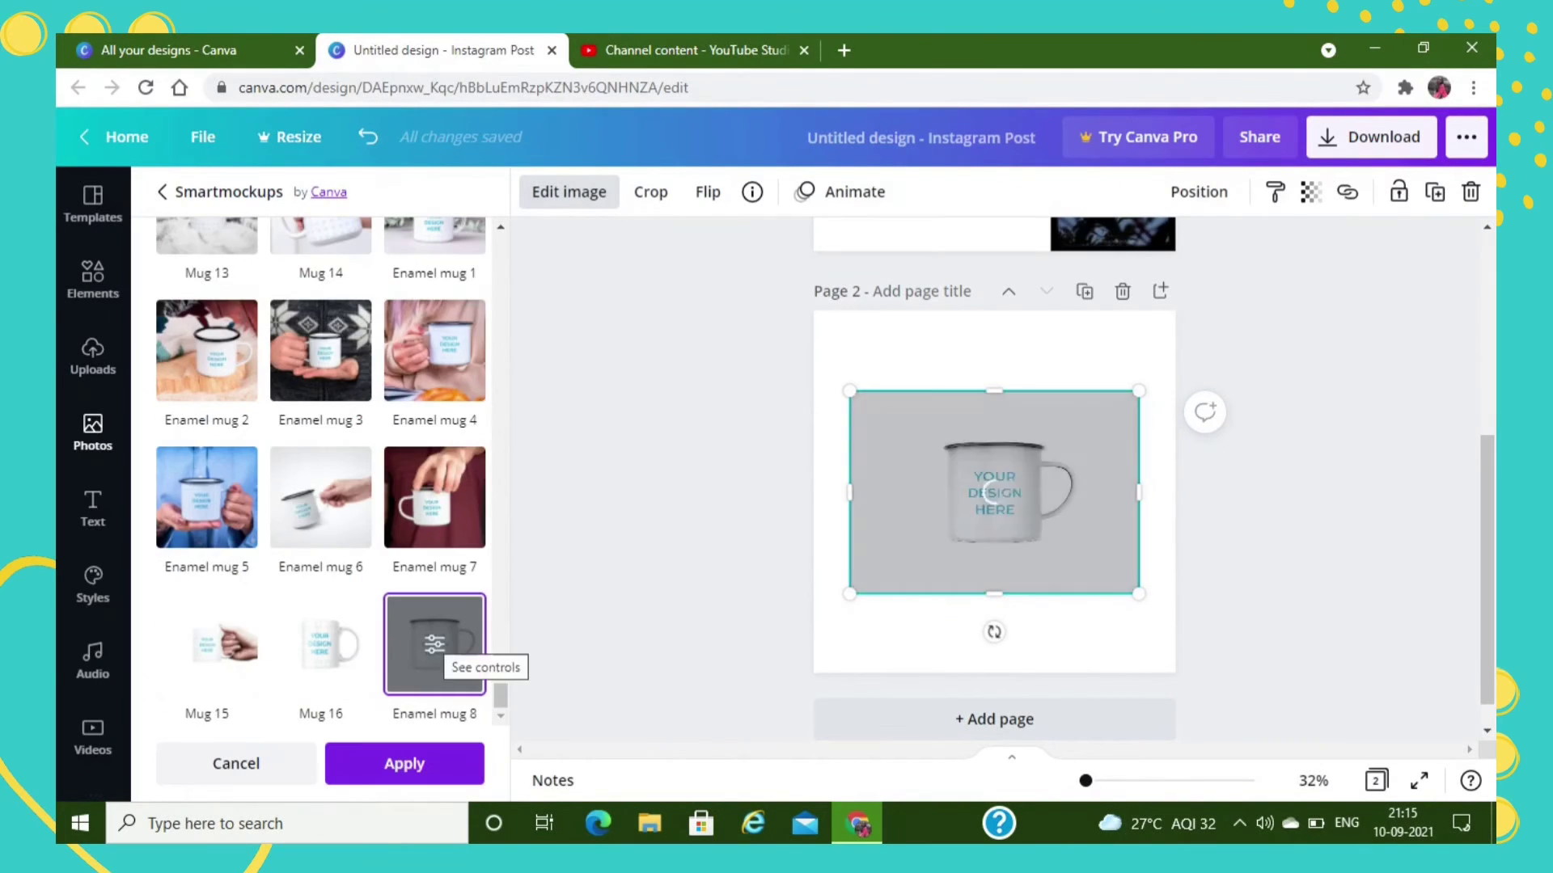
left_click(236, 763)
Open the full Duotone collection and try the Sea Blue and Amber duotones on the photo
left_click(444, 584)
left_click(441, 457)
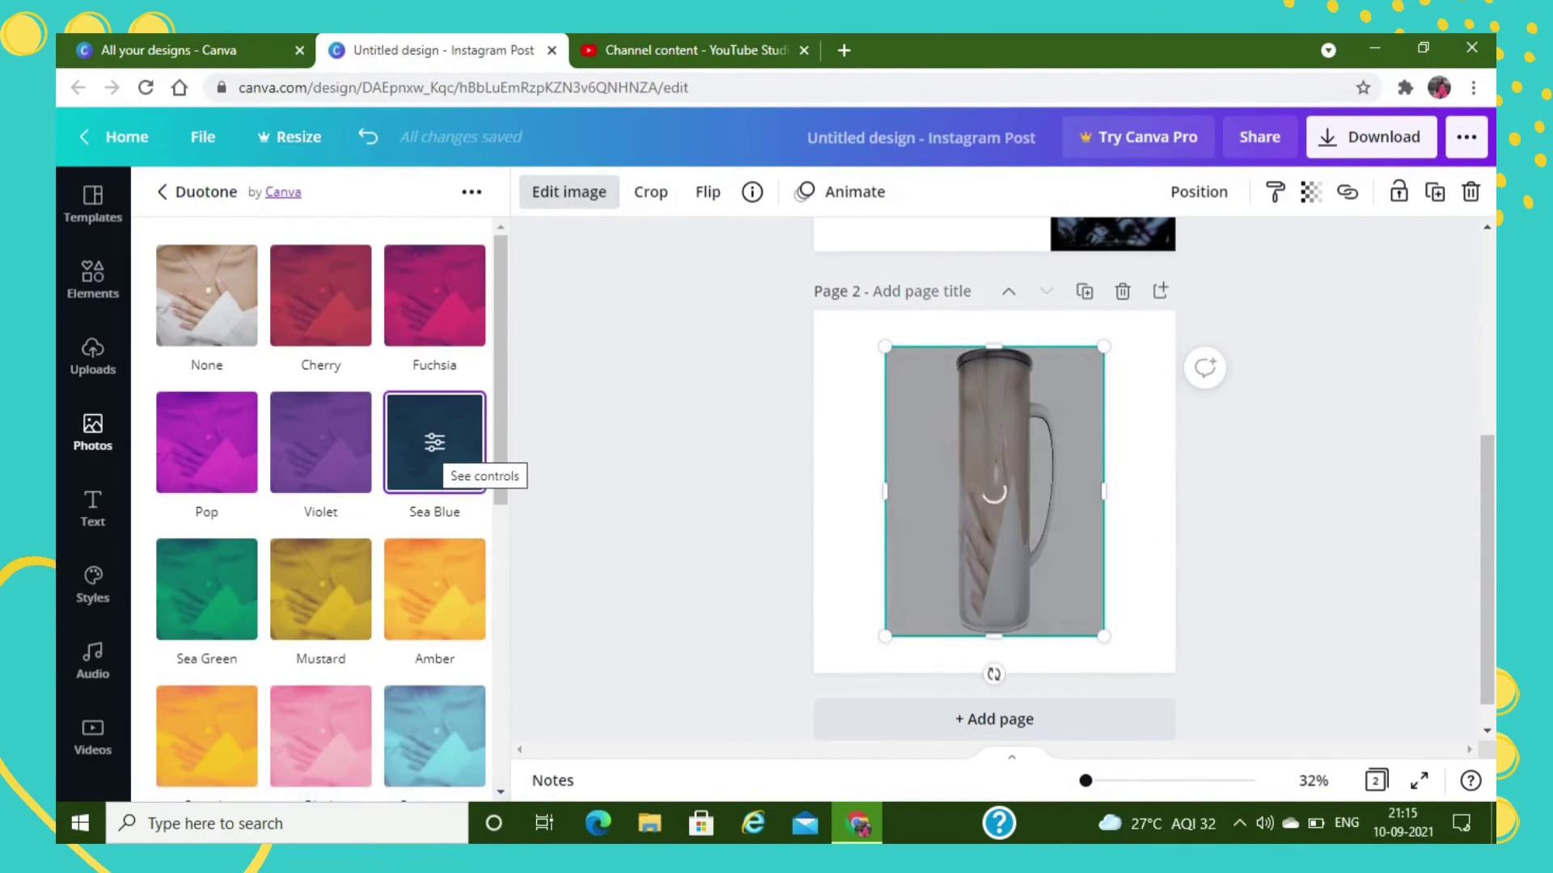
left_click(434, 588)
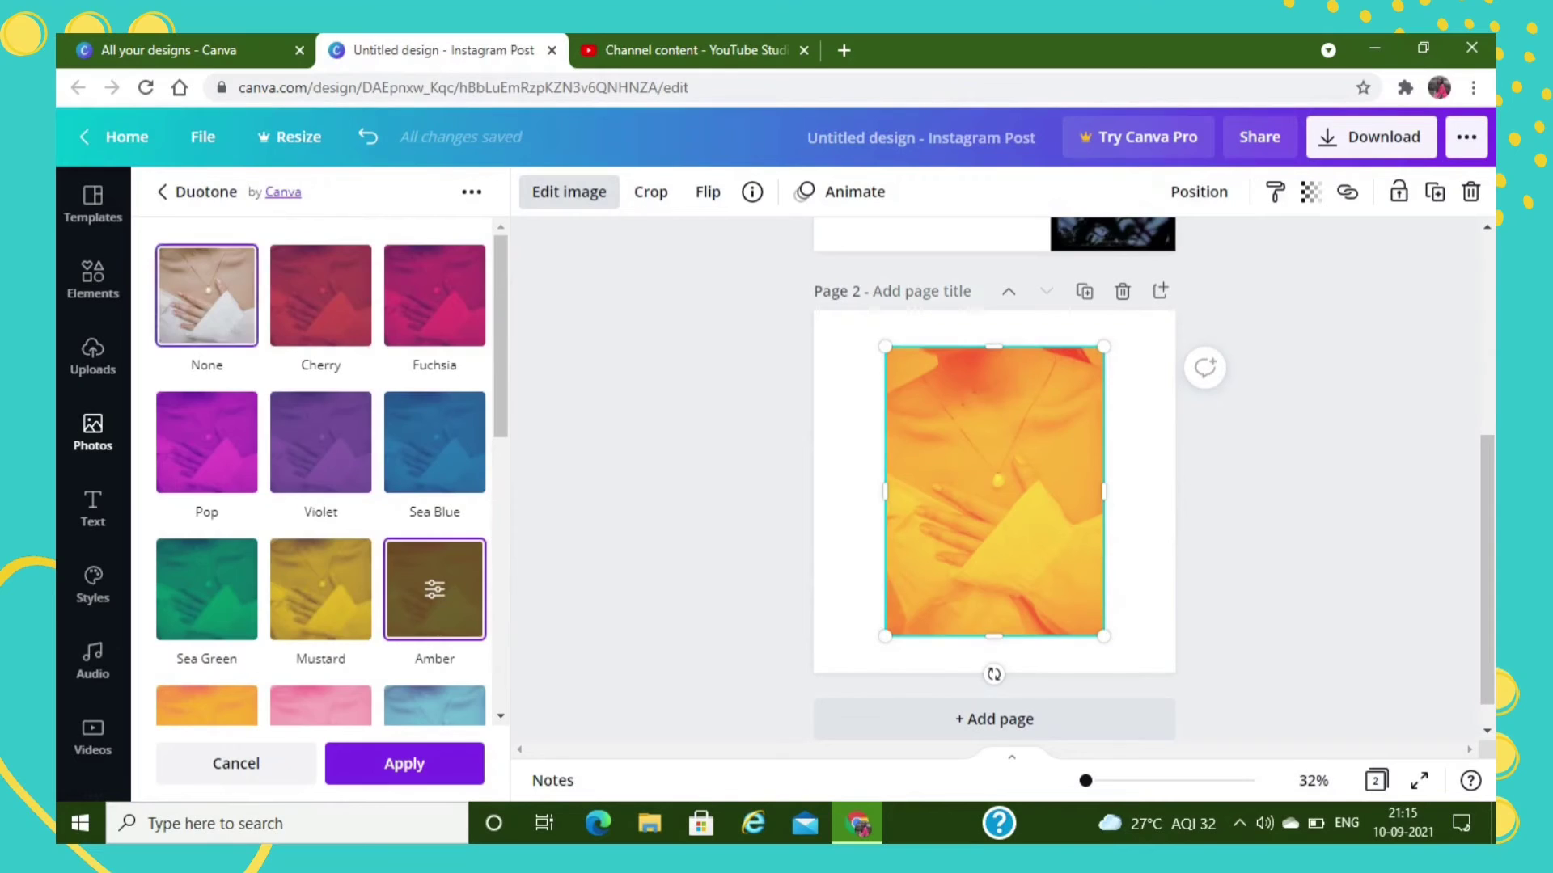
left_click(163, 192)
Try the Trace effect from the Glitch category on the photo
scroll(320, 469, "down", 6)
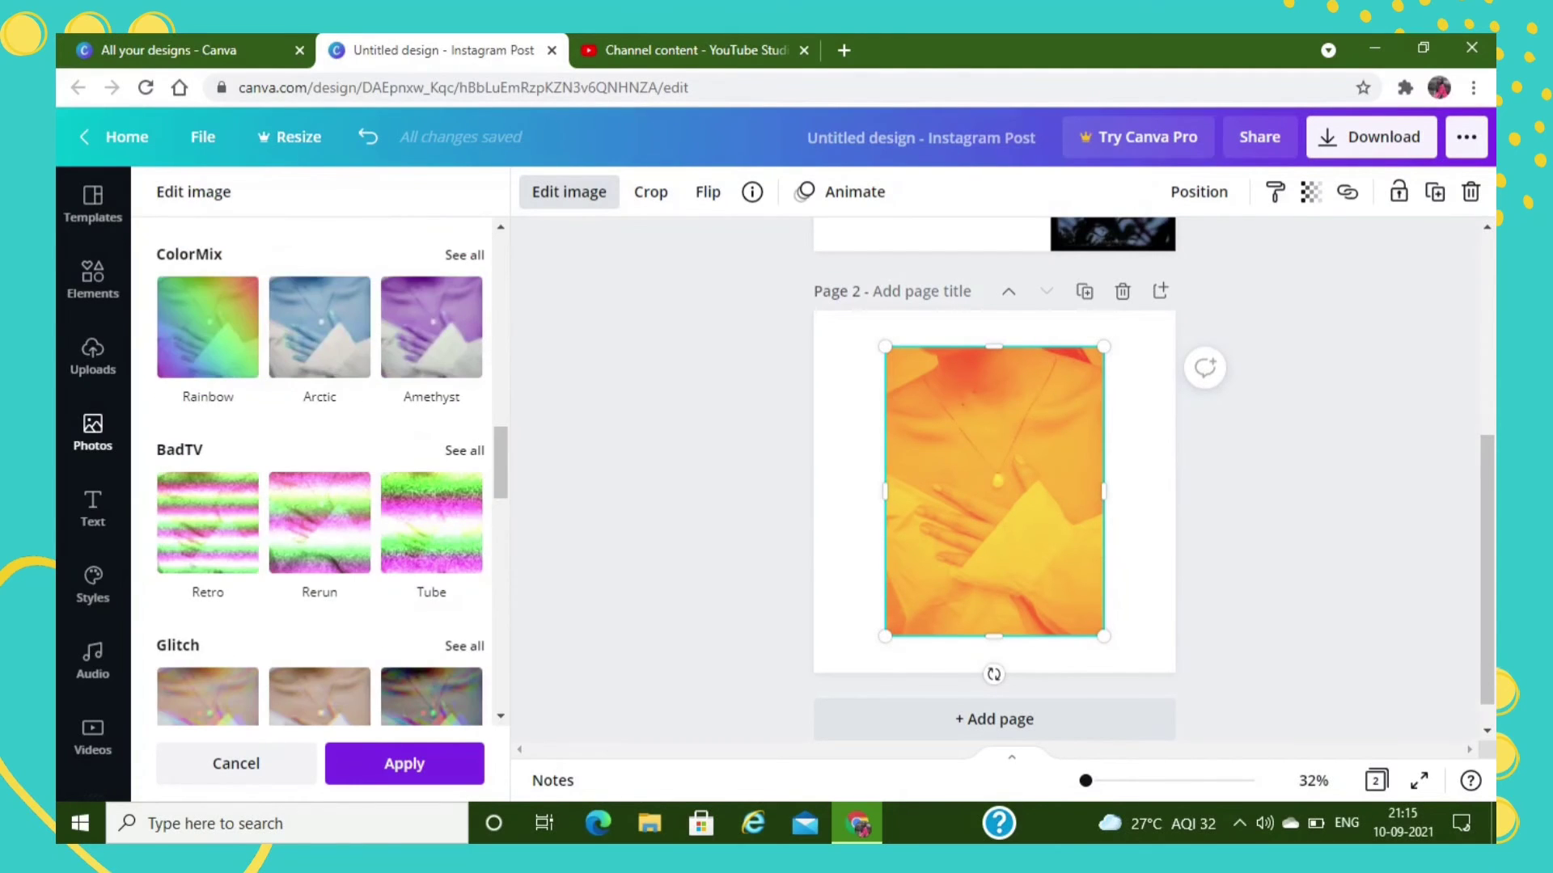
scroll(431, 388, "down", 3)
left_click(431, 384)
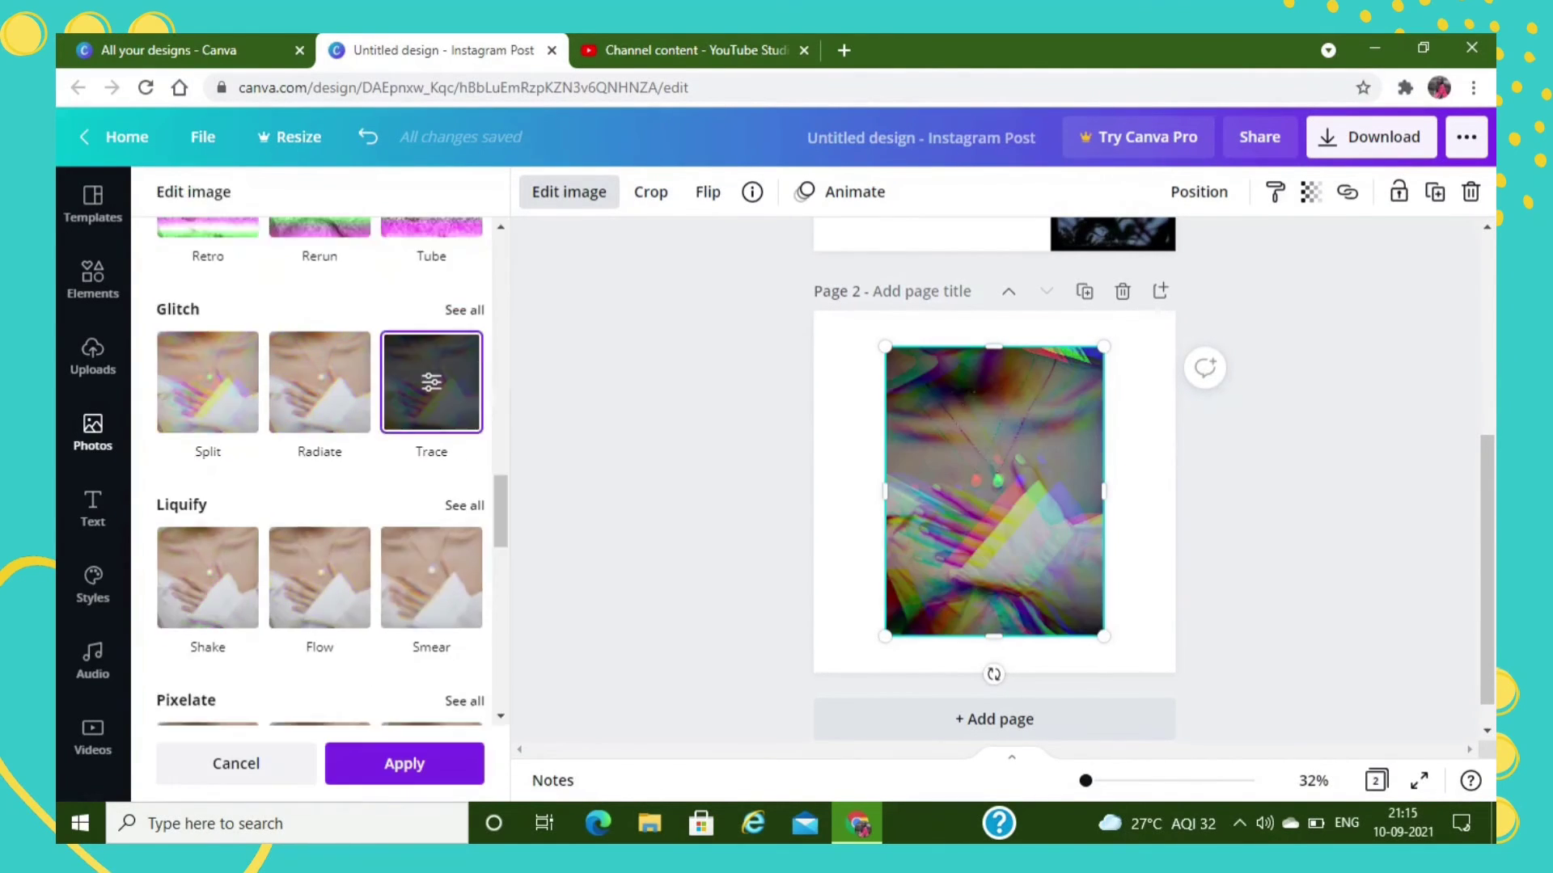
Try the Micro and Grain effects from the Pixelate category on the photo
scroll(323, 469, "down", 4)
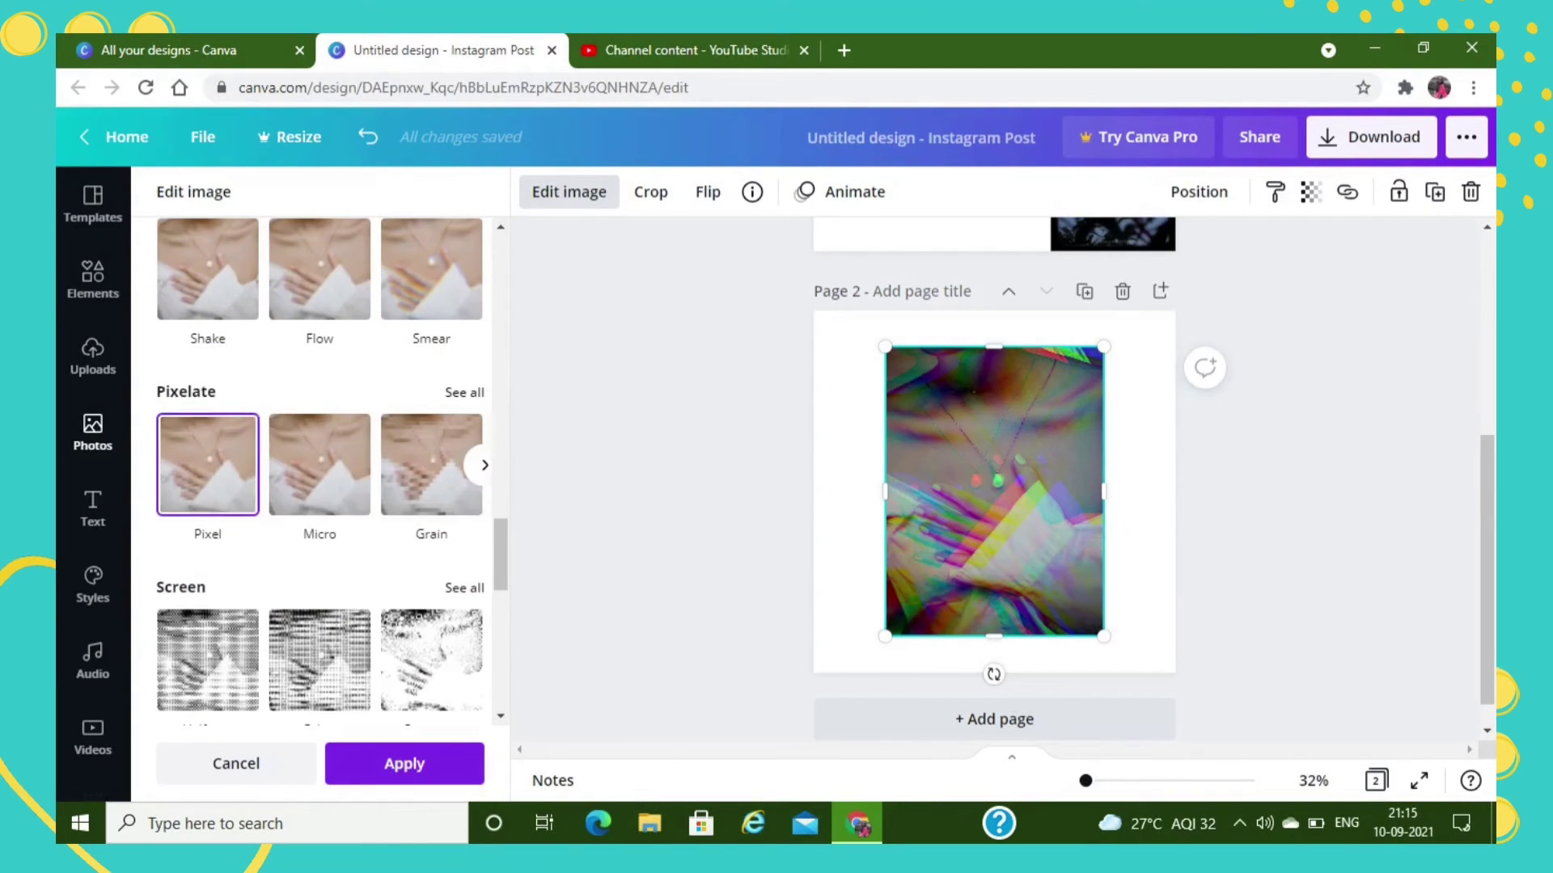
left_click(320, 465)
left_click(431, 464)
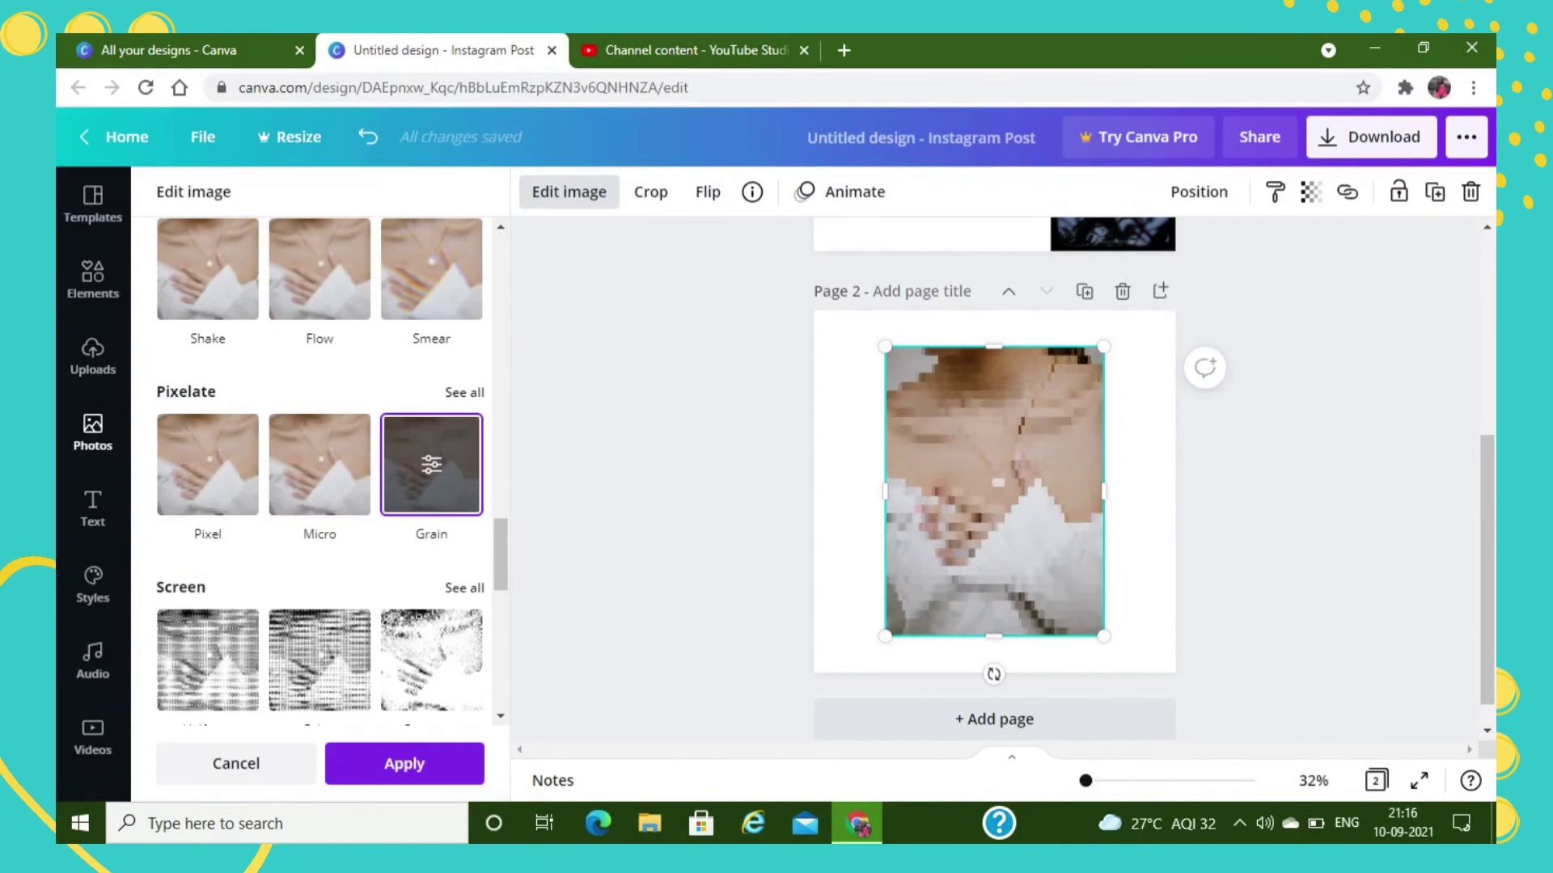
Try the Colorize effect from the Code Art category on the photo
scroll(431, 485, "down", 3)
left_click(501, 717)
left_click(208, 461)
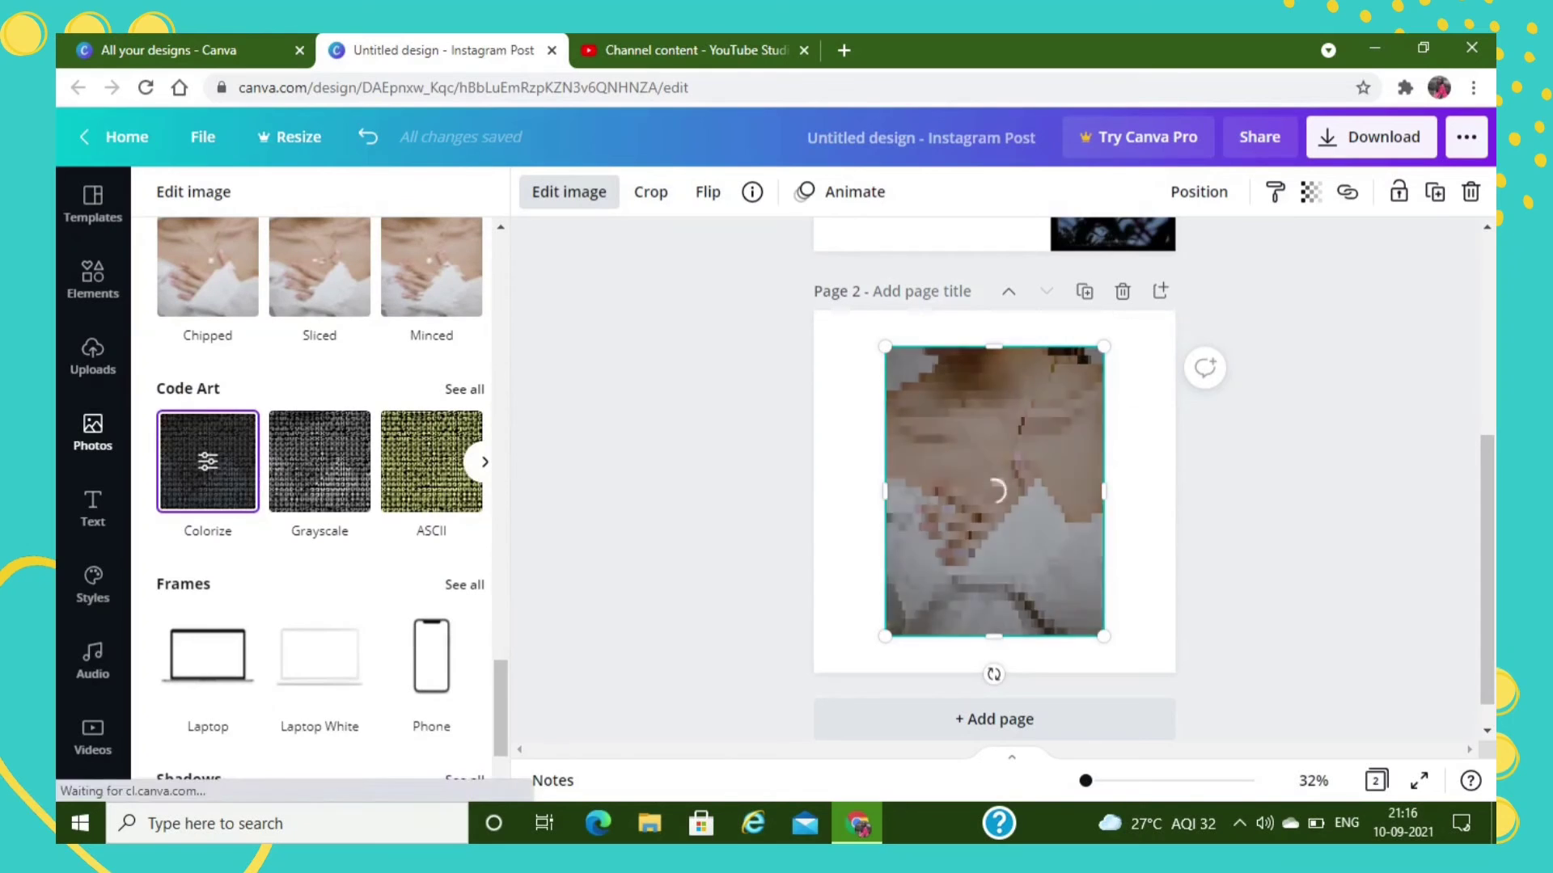
Open the full Frames collection and try the Laptop, Laptop White and Neon Blue frames on the photo
left_click(431, 657)
left_click(501, 716)
left_click(464, 347)
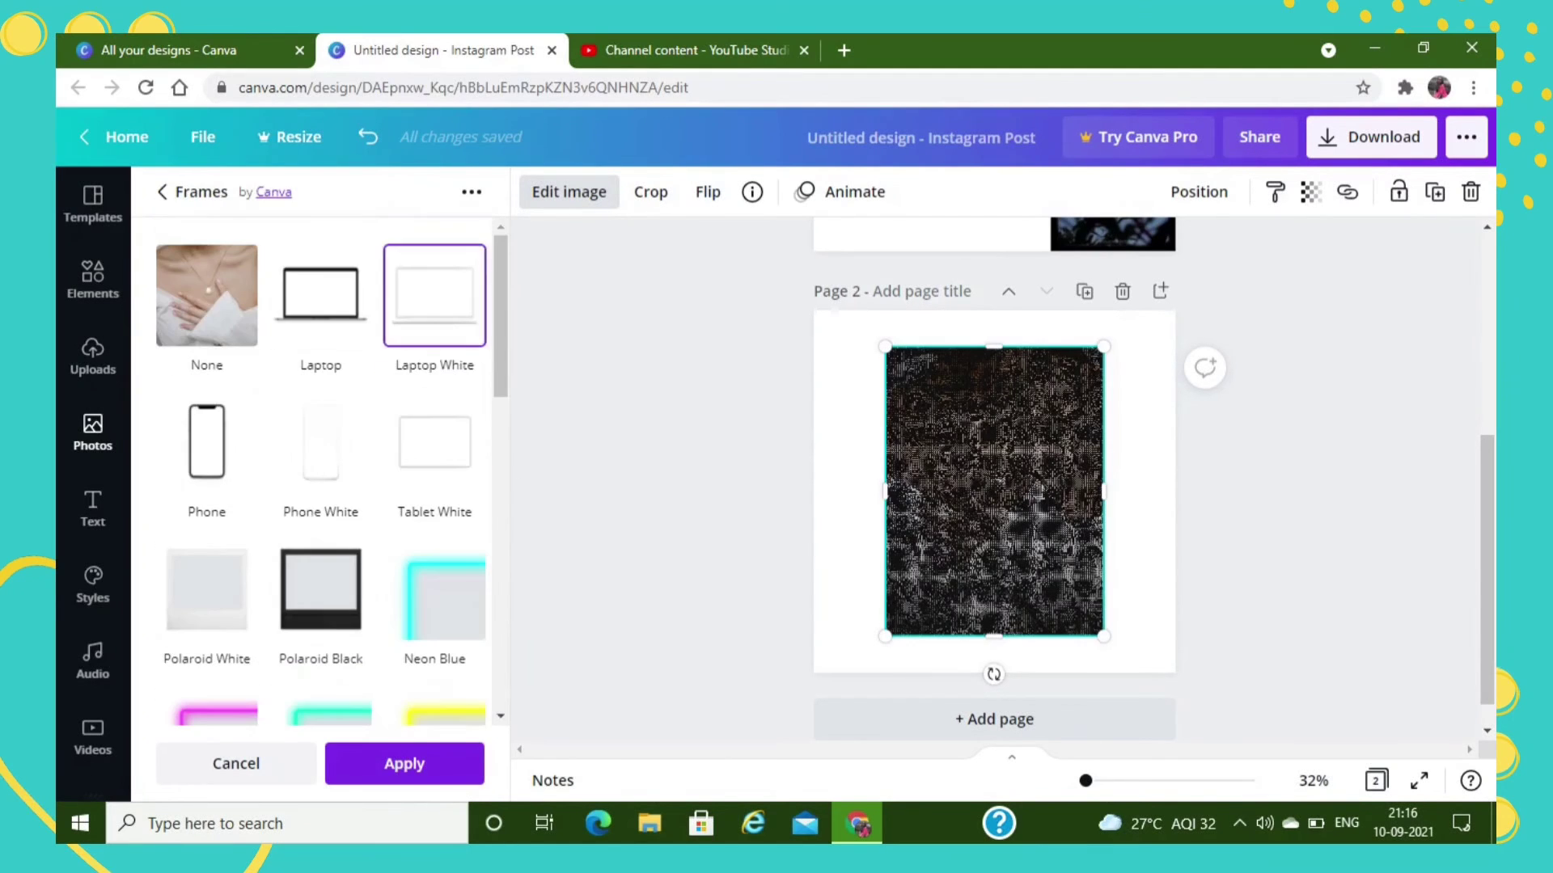
left_click(321, 296)
left_click(435, 296)
left_click(435, 591)
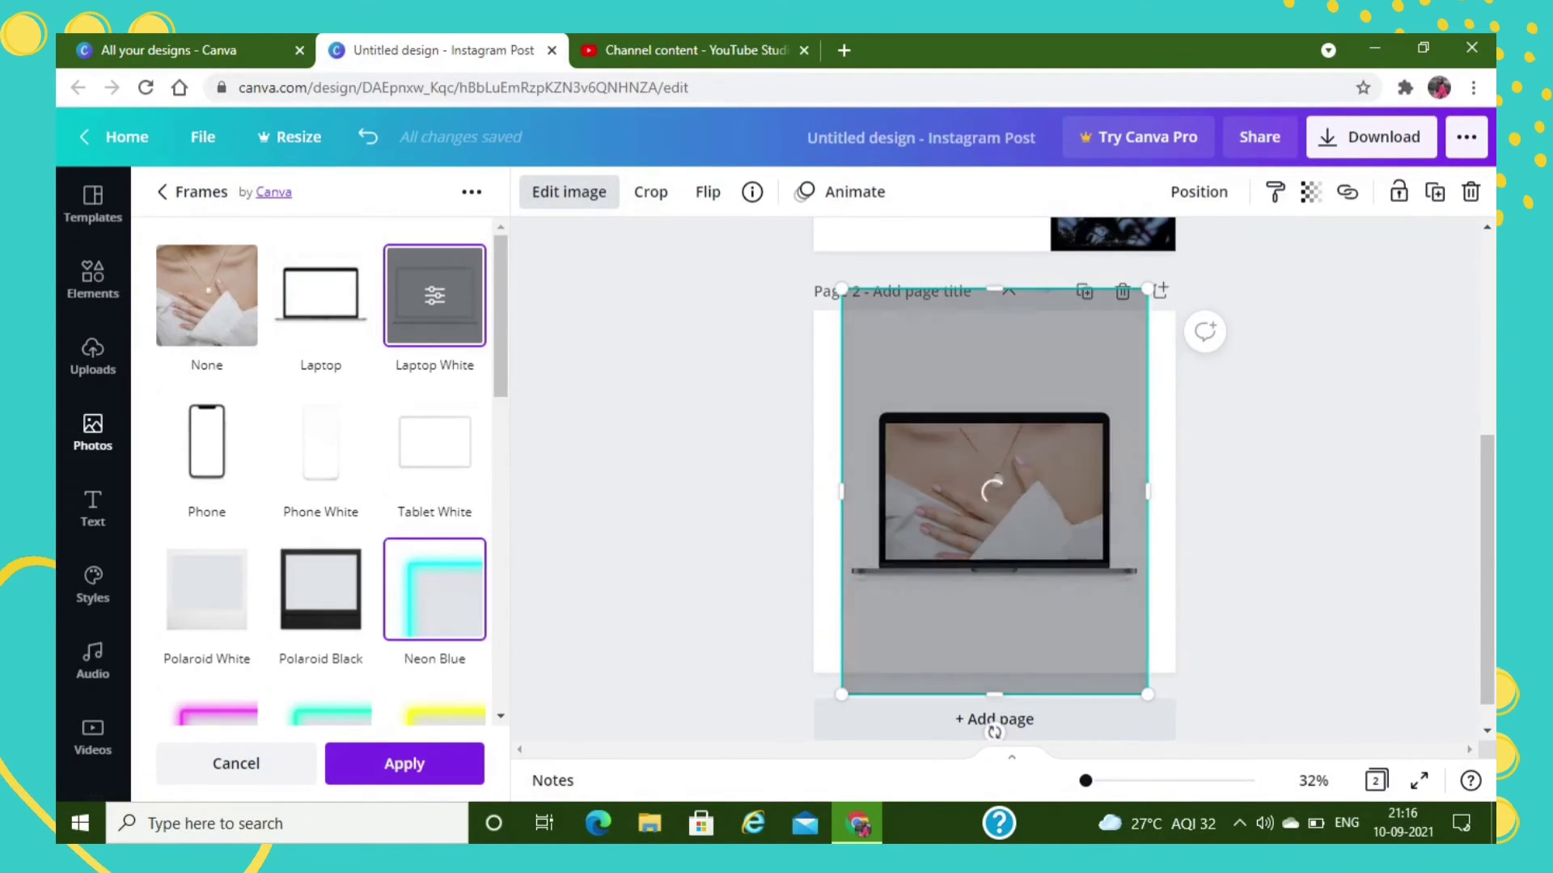
Try the Neon Pink, Neon Yellow, Glitter Silver, Glitter Rose and Glitter Gold frames on the photo
left_click(501, 717)
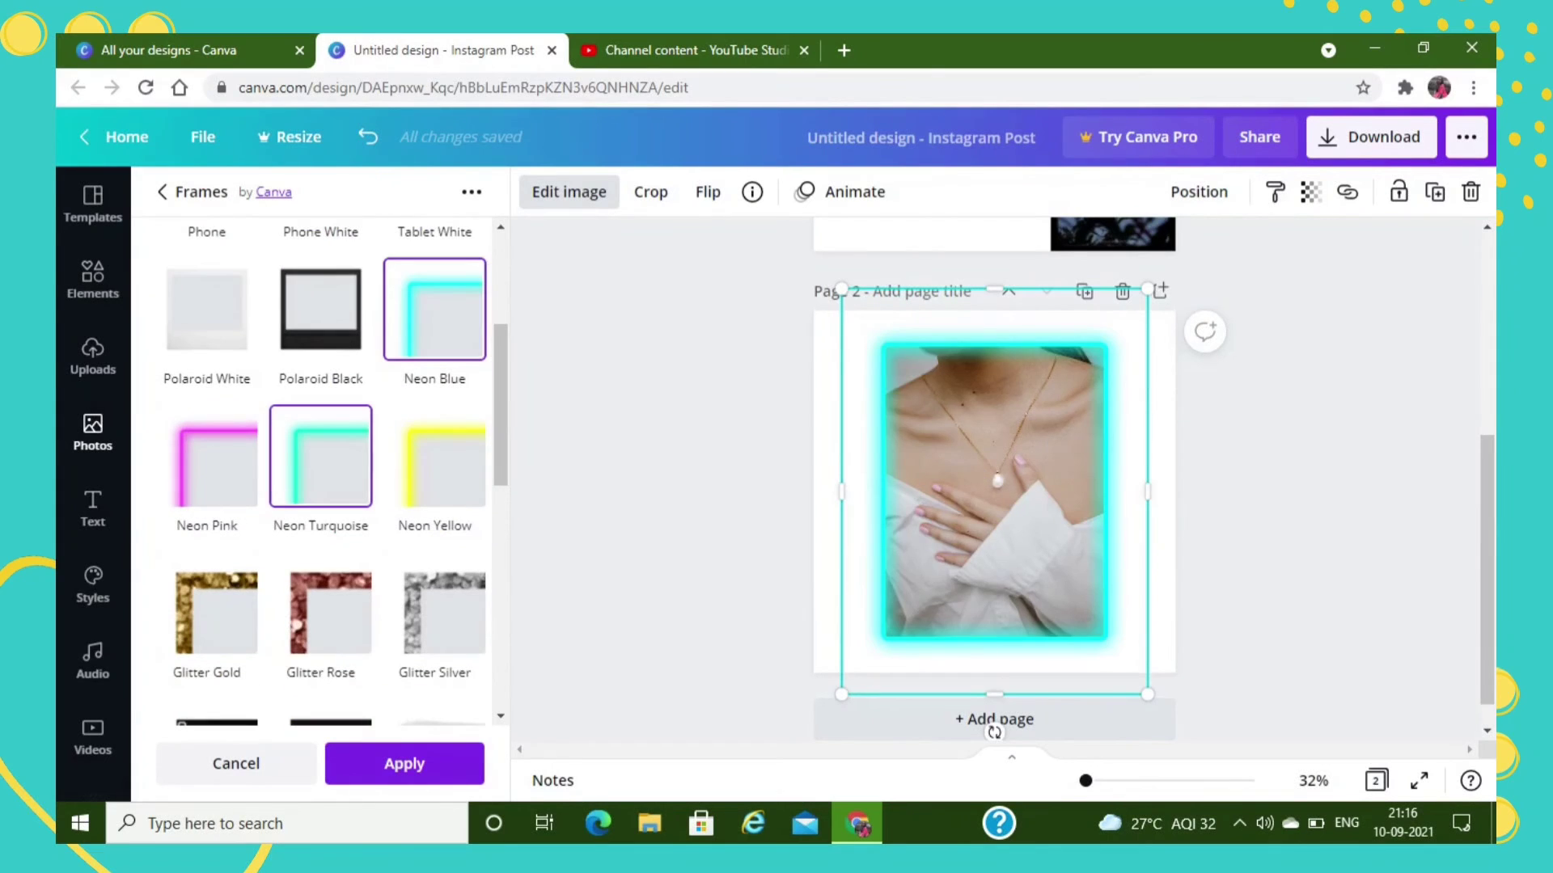
left_click(207, 456)
left_click(435, 456)
left_click(435, 604)
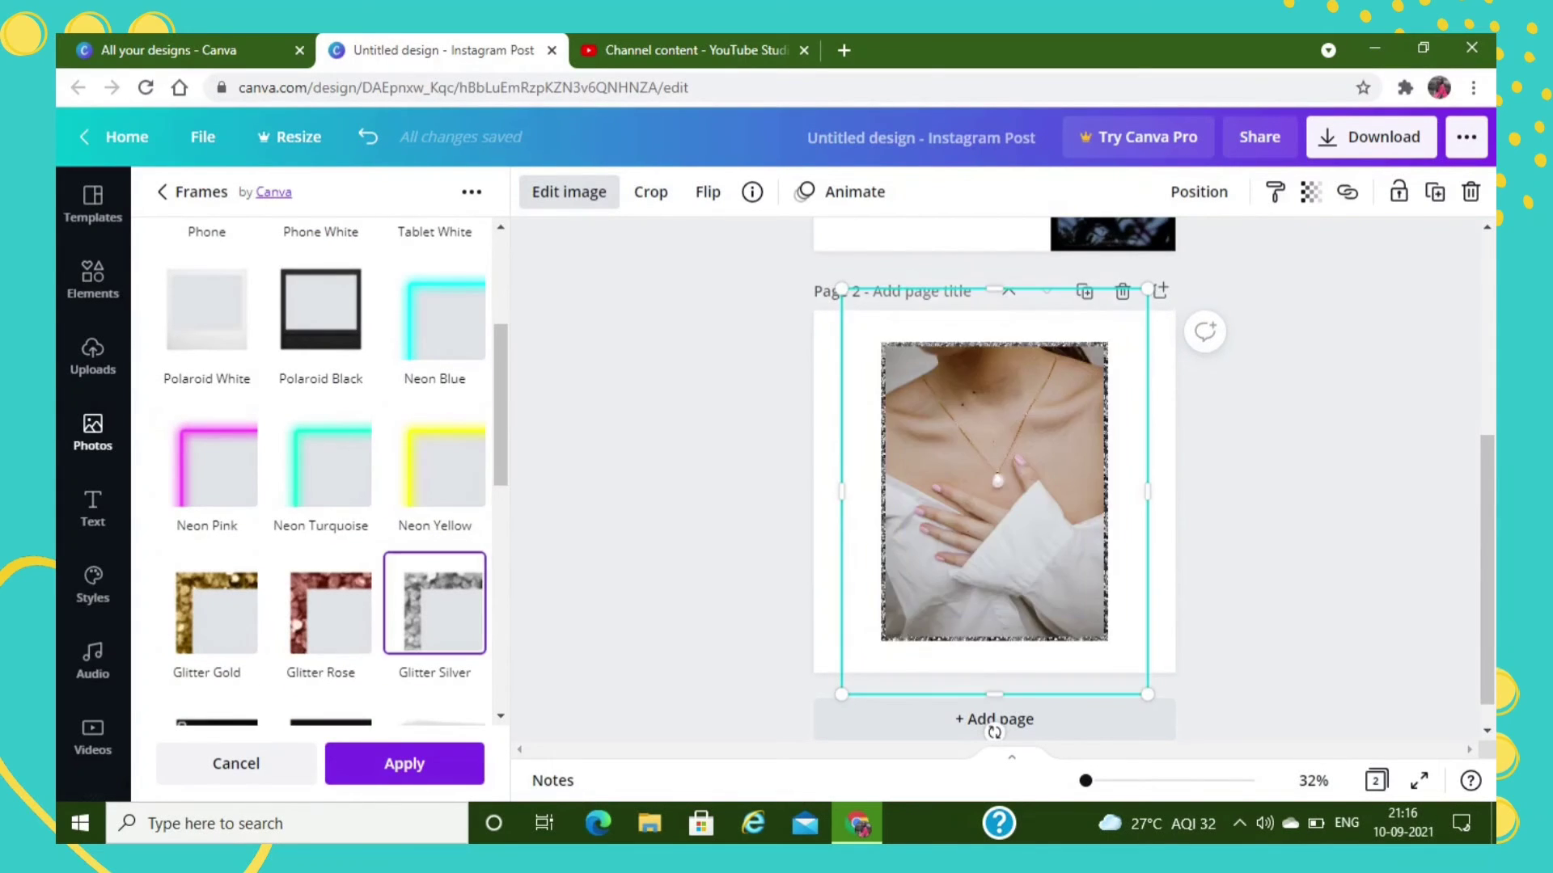
left_click(321, 604)
left_click(207, 603)
Try the Film 2, Gold Circle Leaves, Dots and Vintage White frames, and leave the Frames collection
left_click(501, 716)
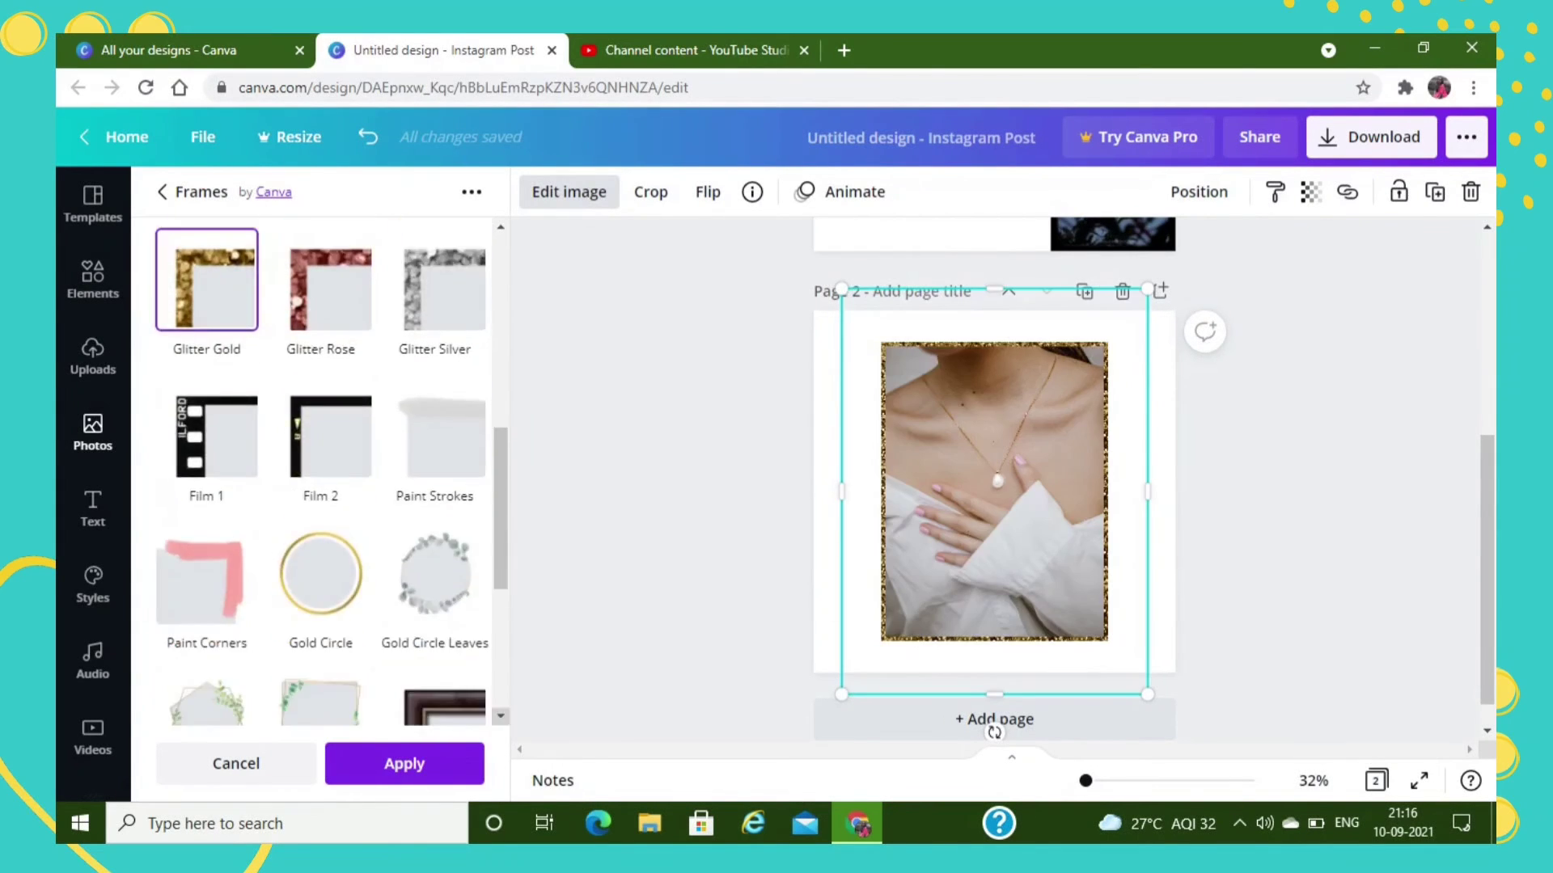
left_click(321, 427)
left_click(435, 574)
left_click(501, 716)
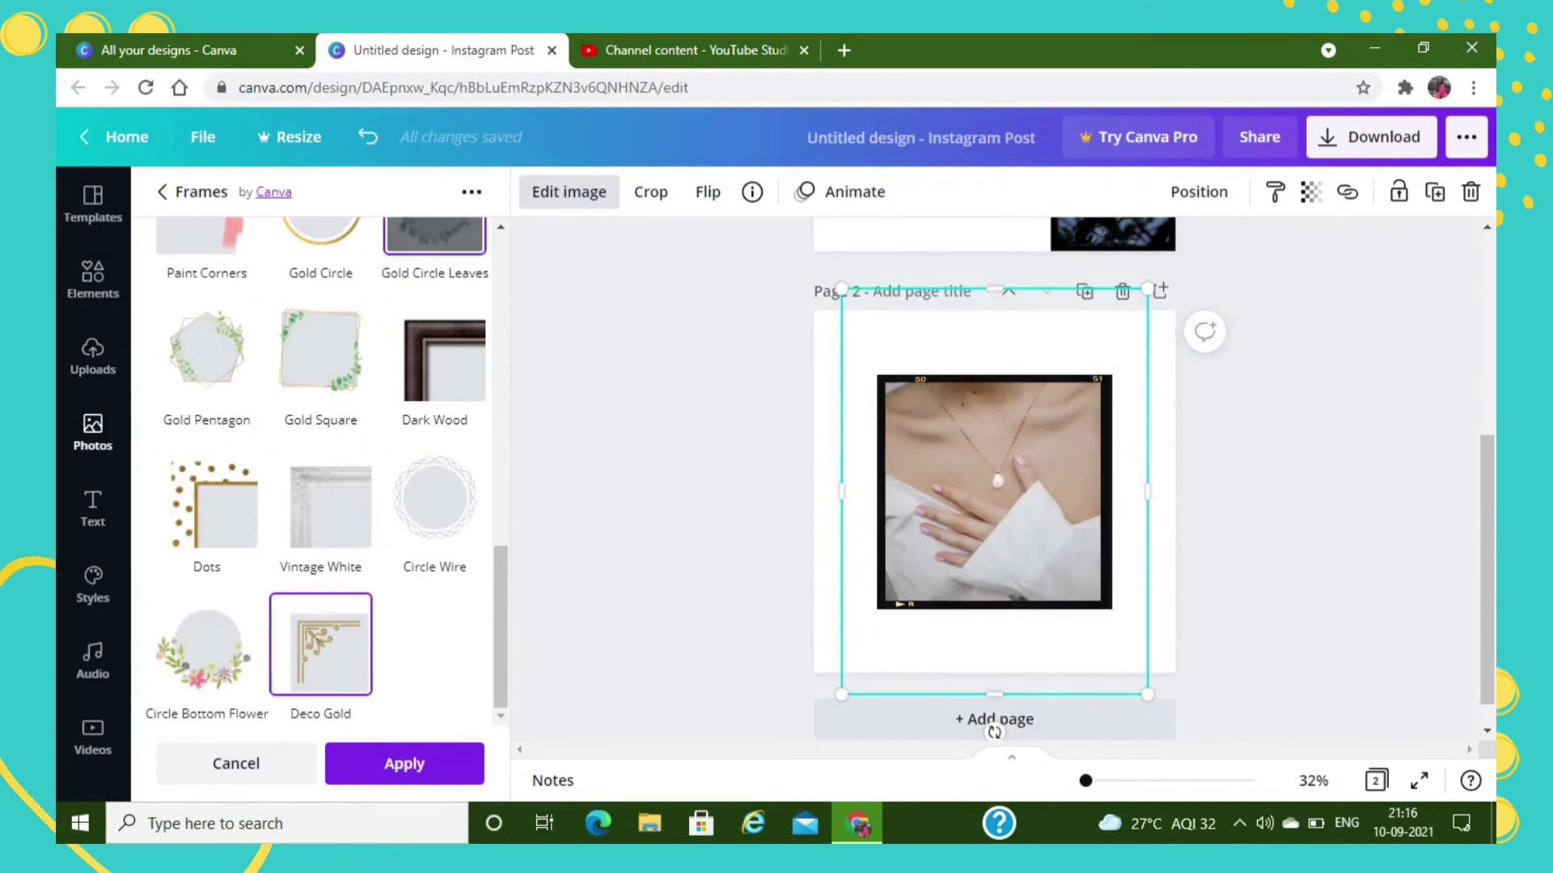
left_click(207, 498)
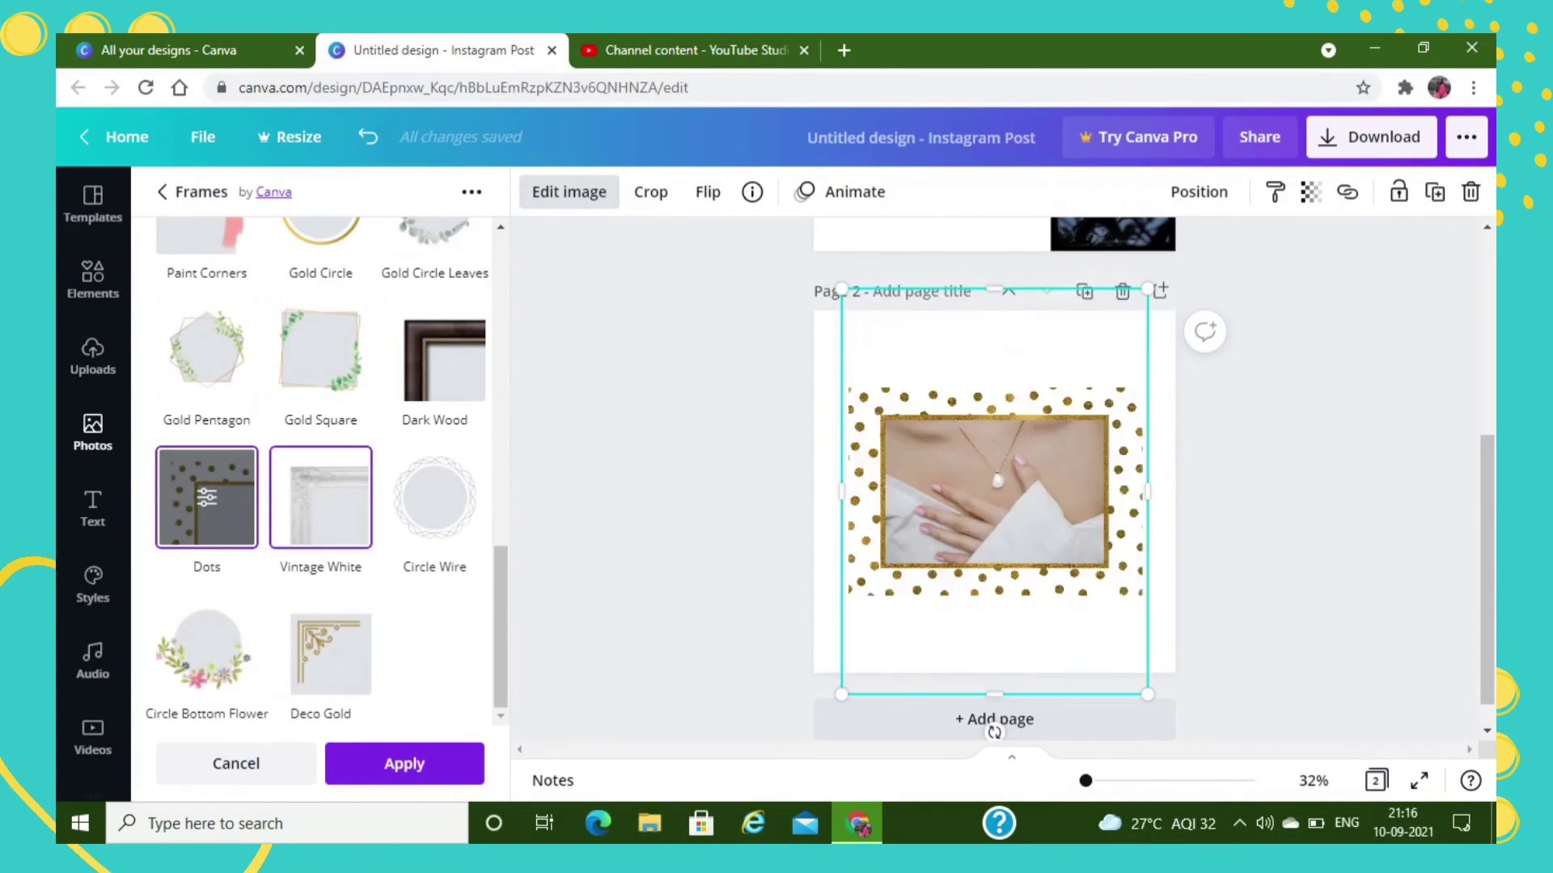
left_click(321, 497)
left_click(162, 193)
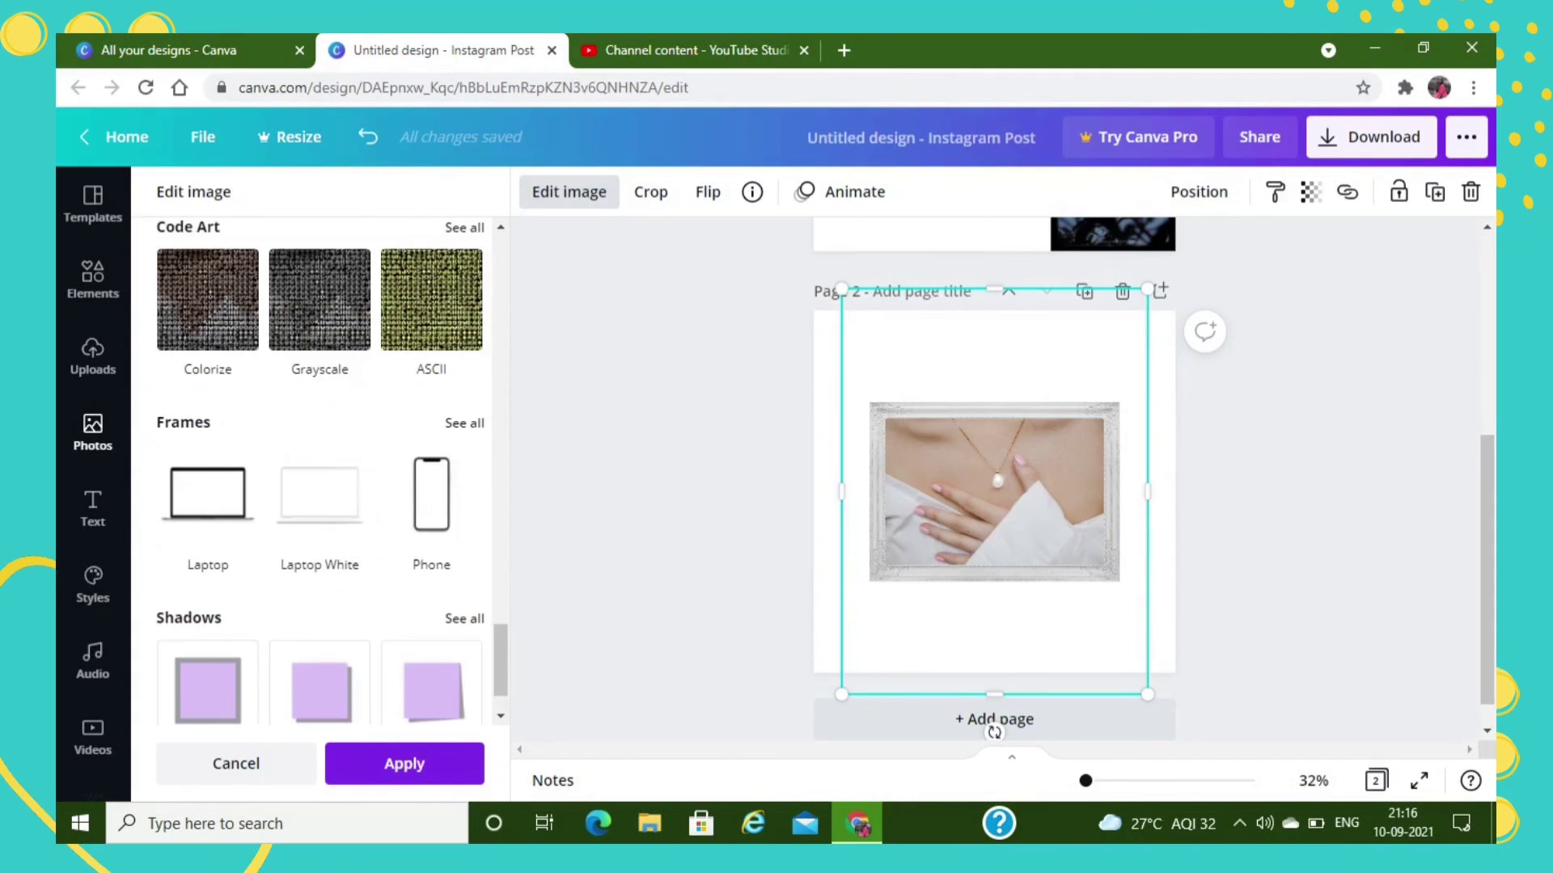
Open the full Shadows collection and try the Glow, Drop, Page Lift, Curved and Angle shadows on the photo
left_click(465, 619)
left_click(321, 296)
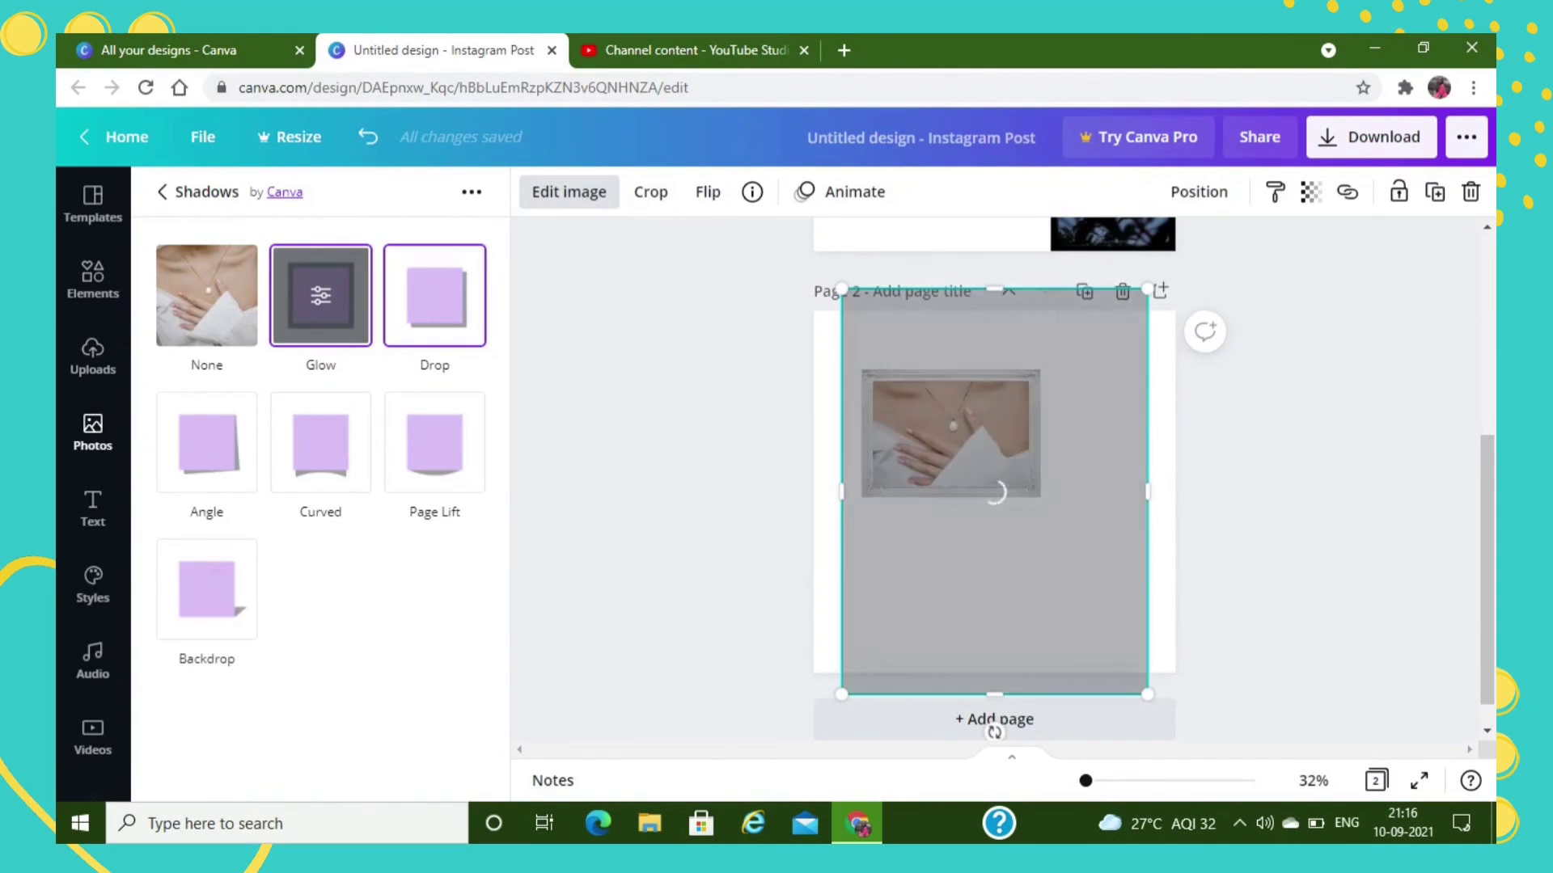
left_click(434, 296)
left_click(434, 443)
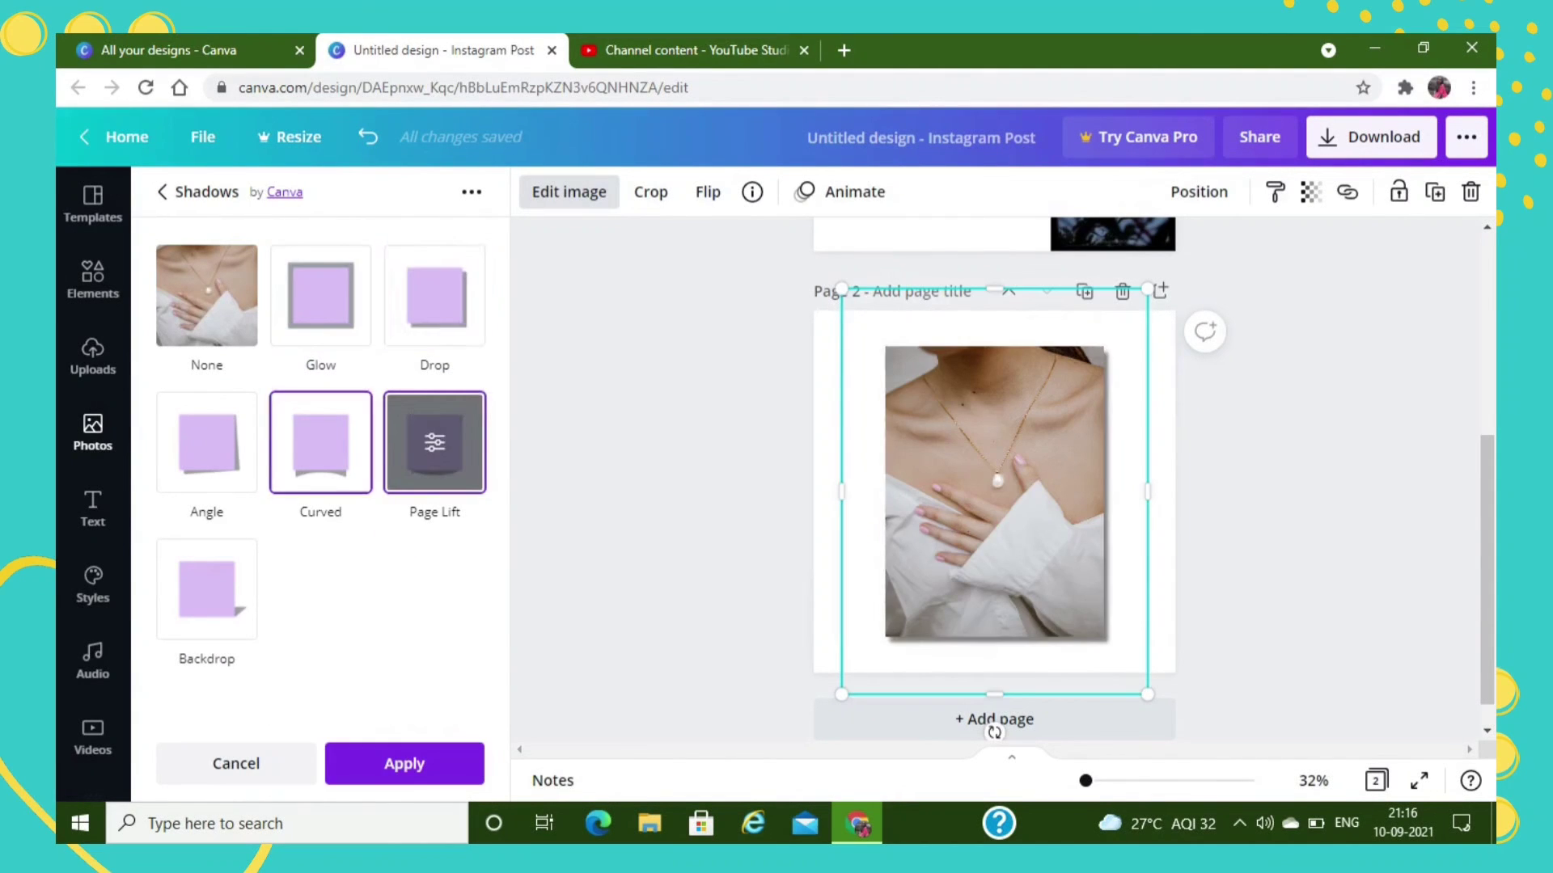
left_click(321, 443)
left_click(206, 443)
Apply the Backdrop shadow to the photo and leave the design for the home page
left_click(206, 589)
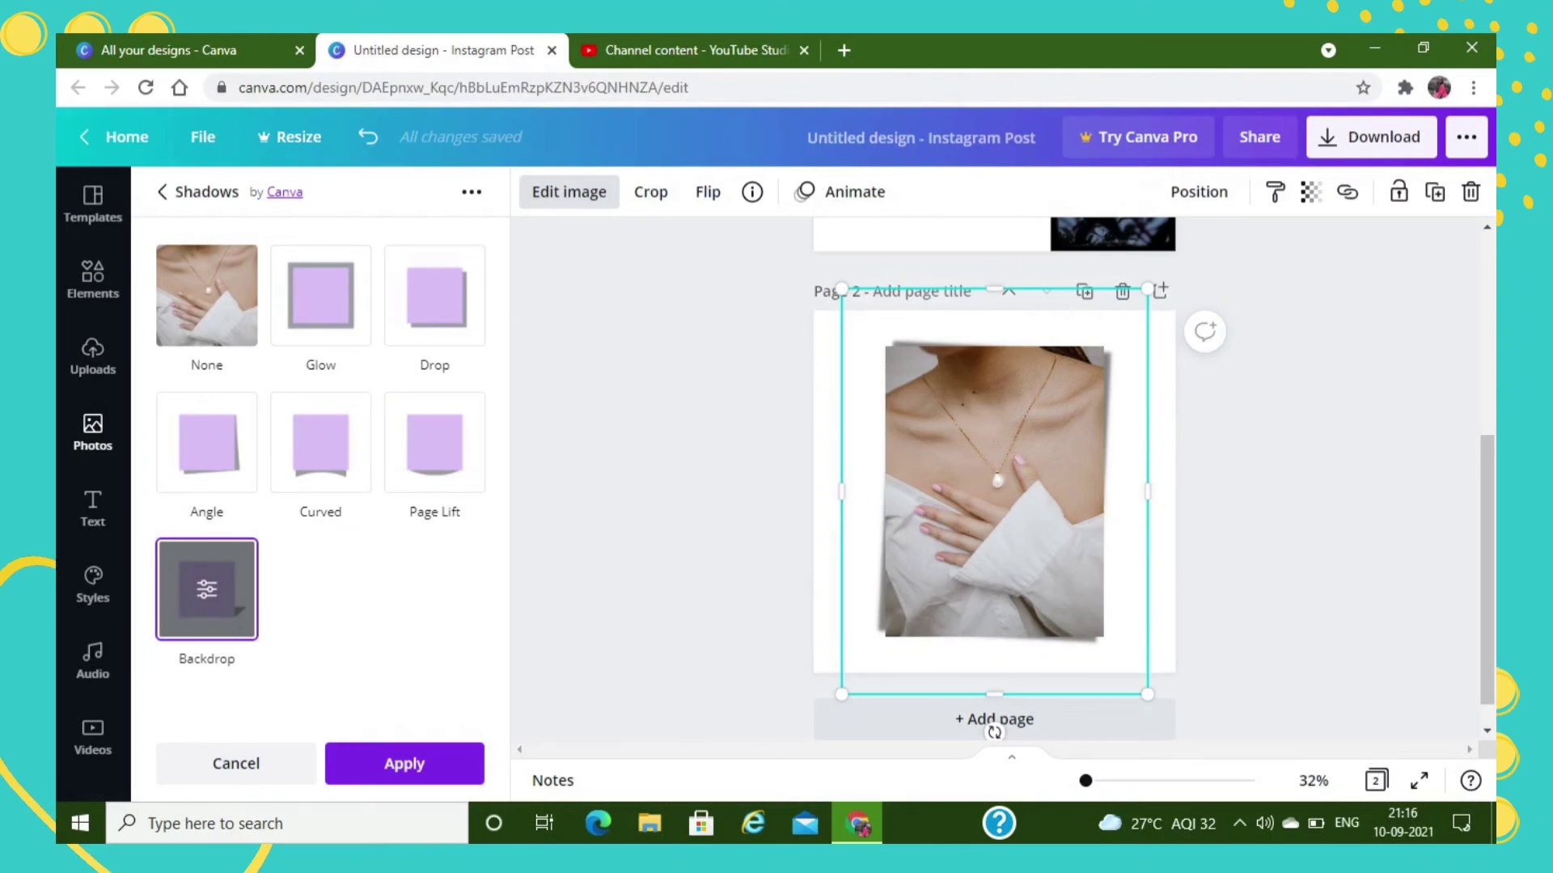
left_click(162, 192)
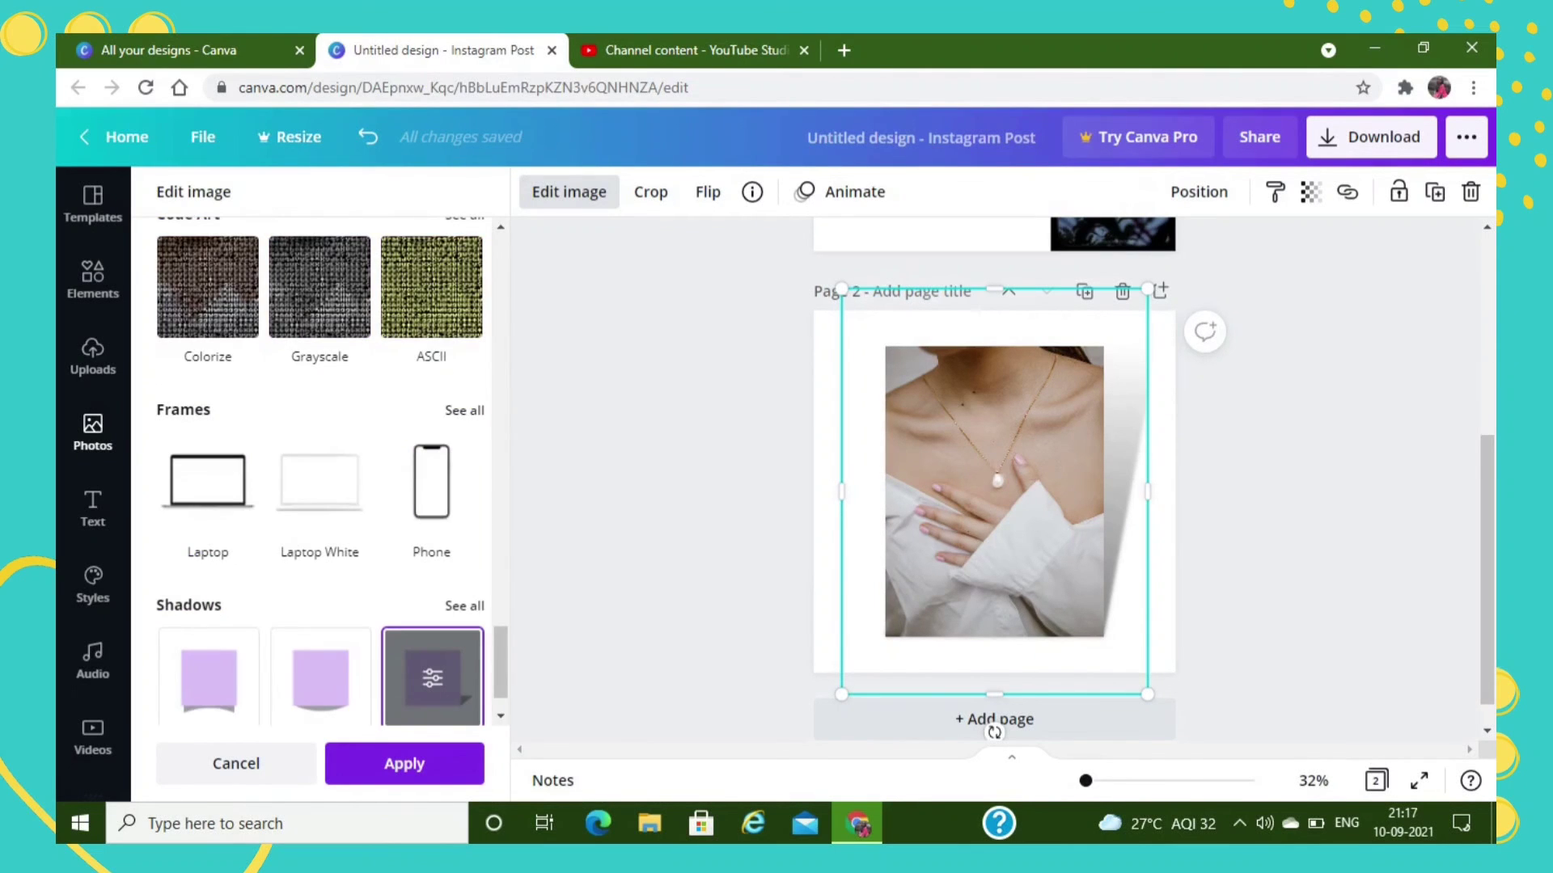
scroll(332, 469, "down", 1)
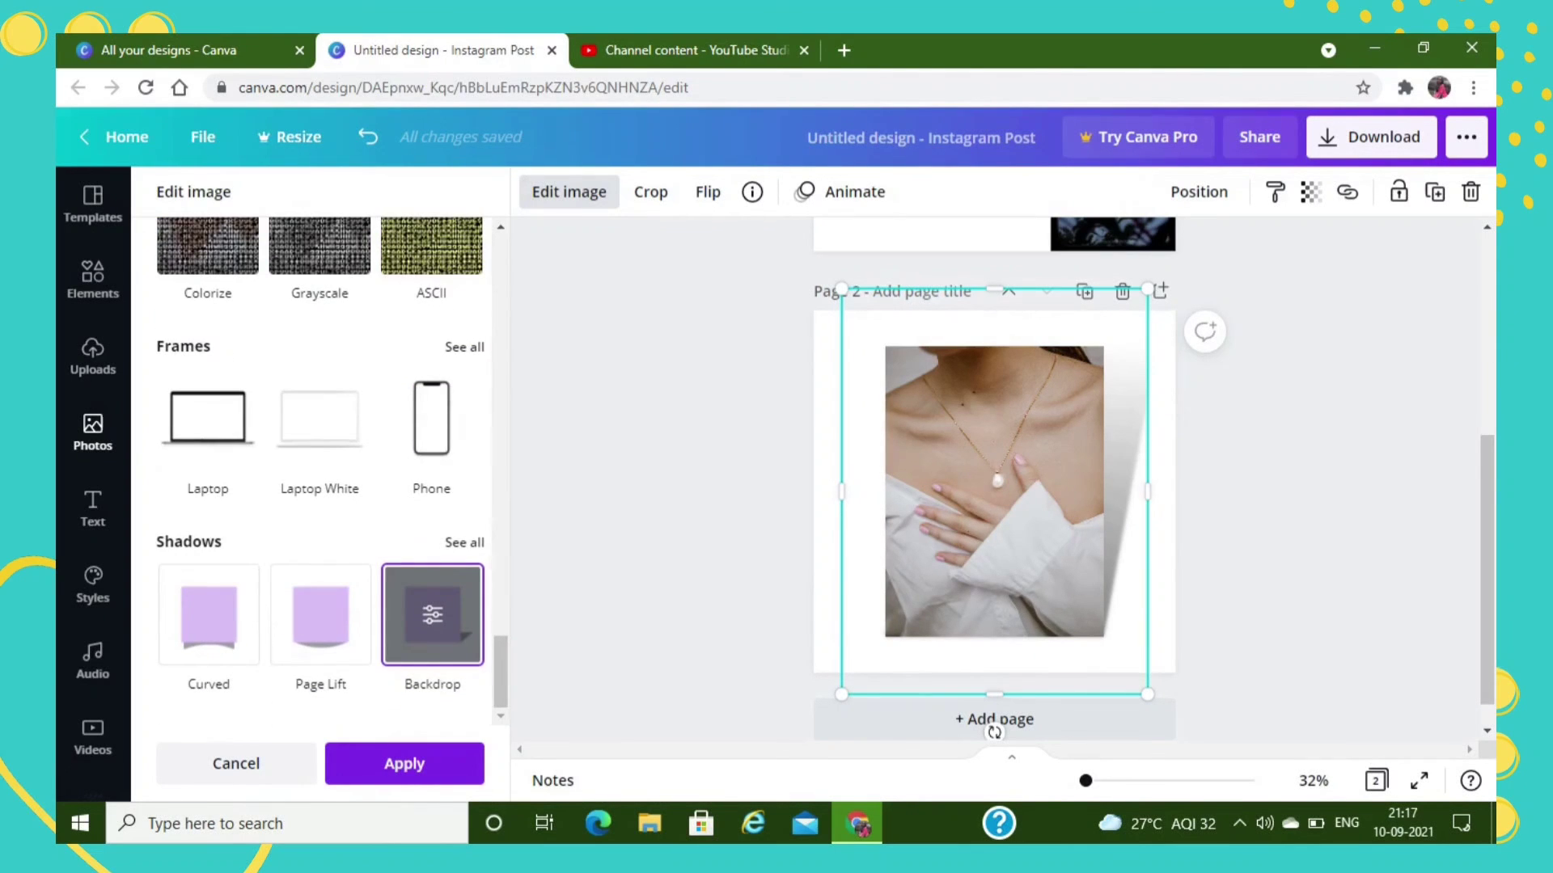
left_click(405, 763)
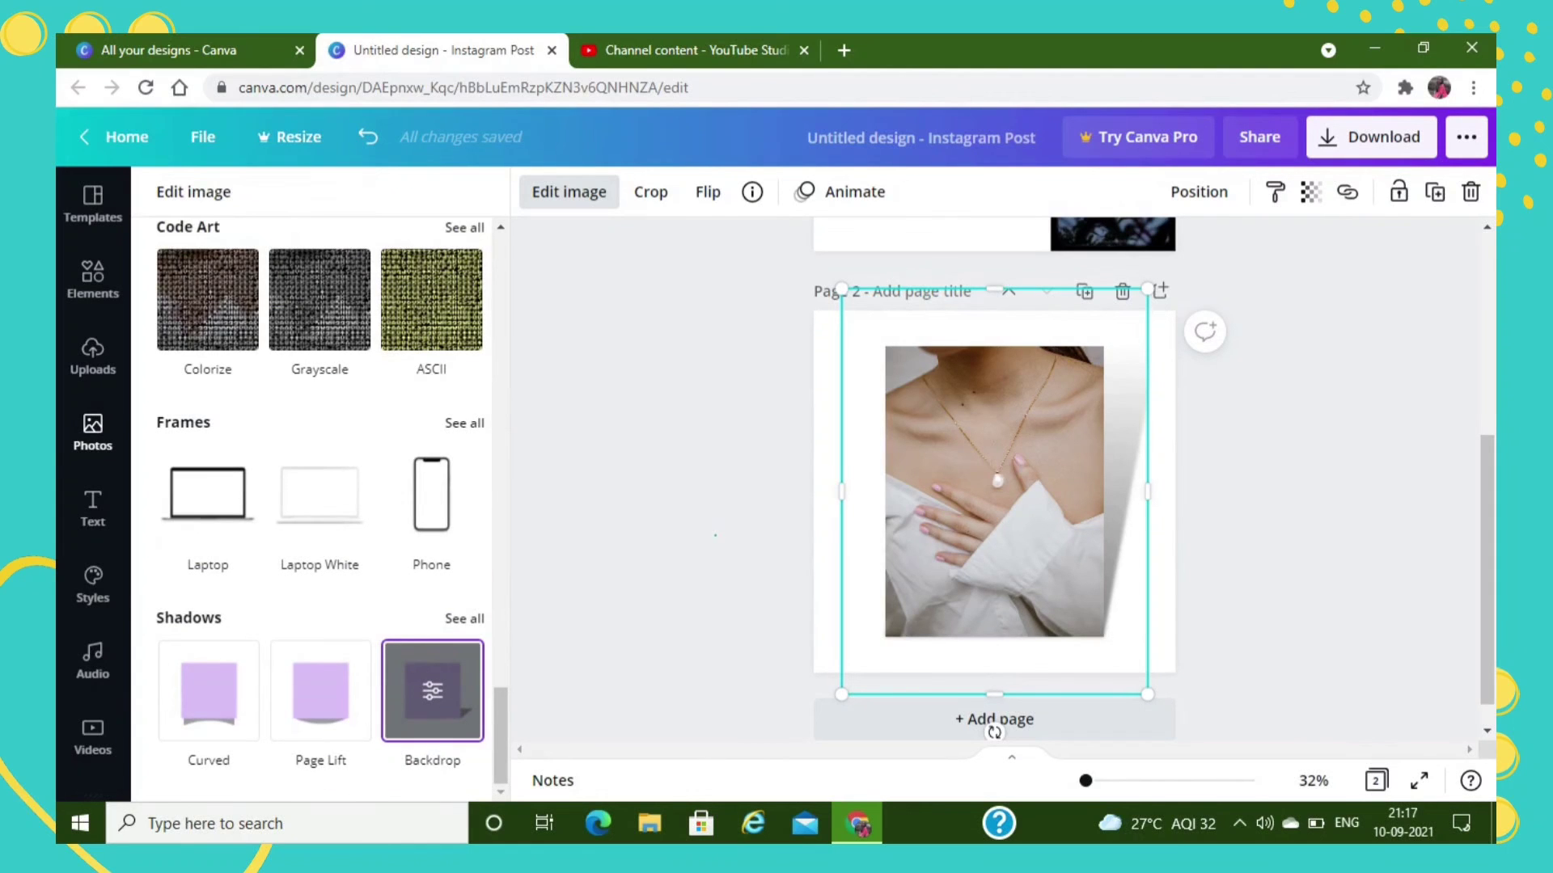
left_click(715, 534)
left_click(715, 534)
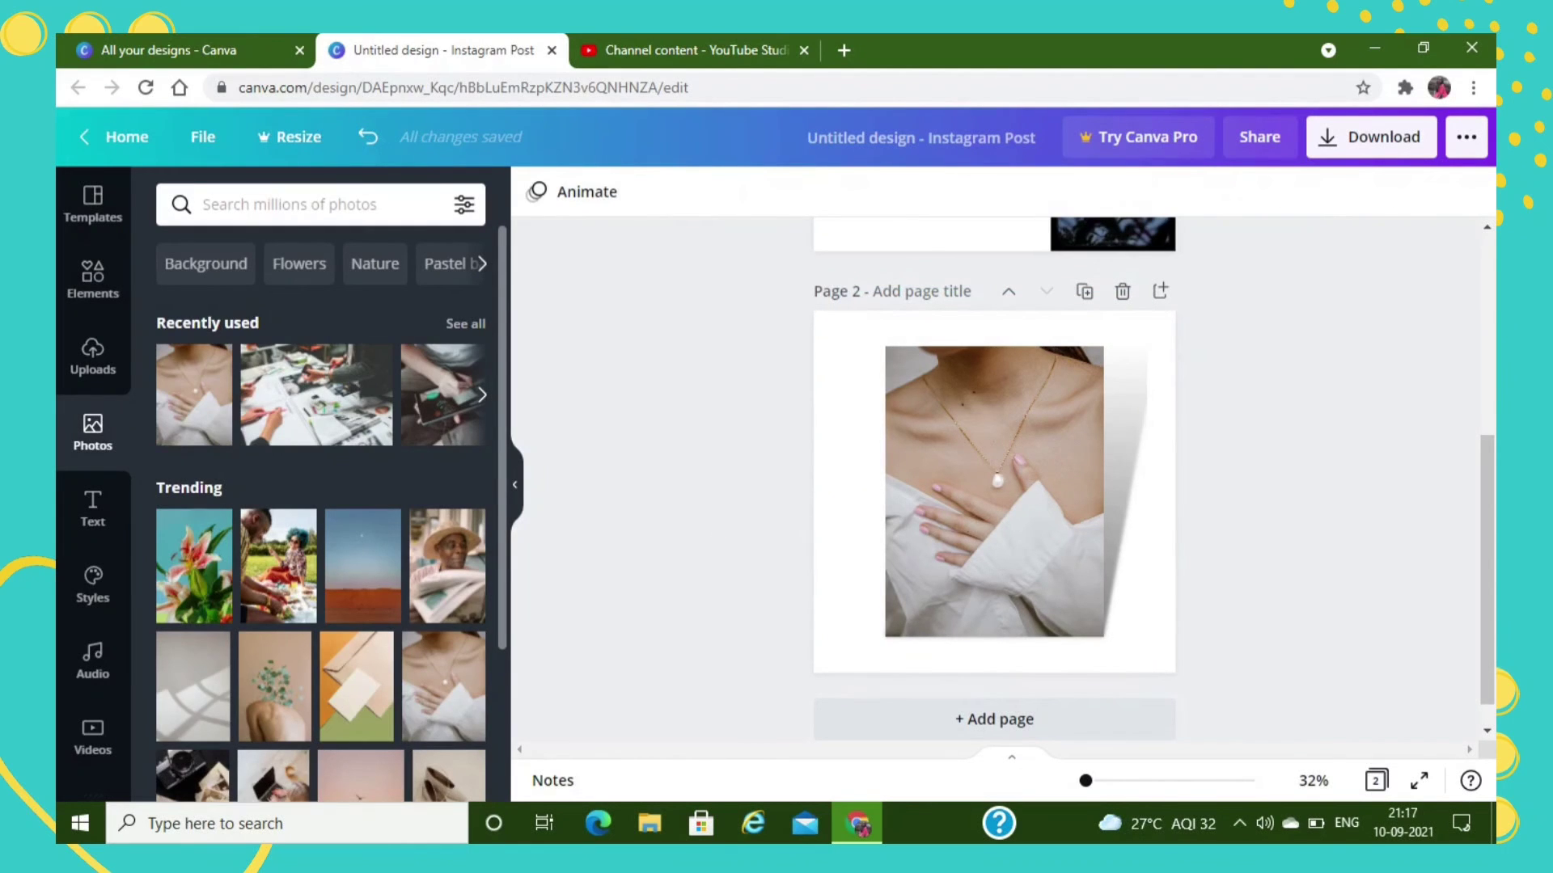
left_click(180, 87)
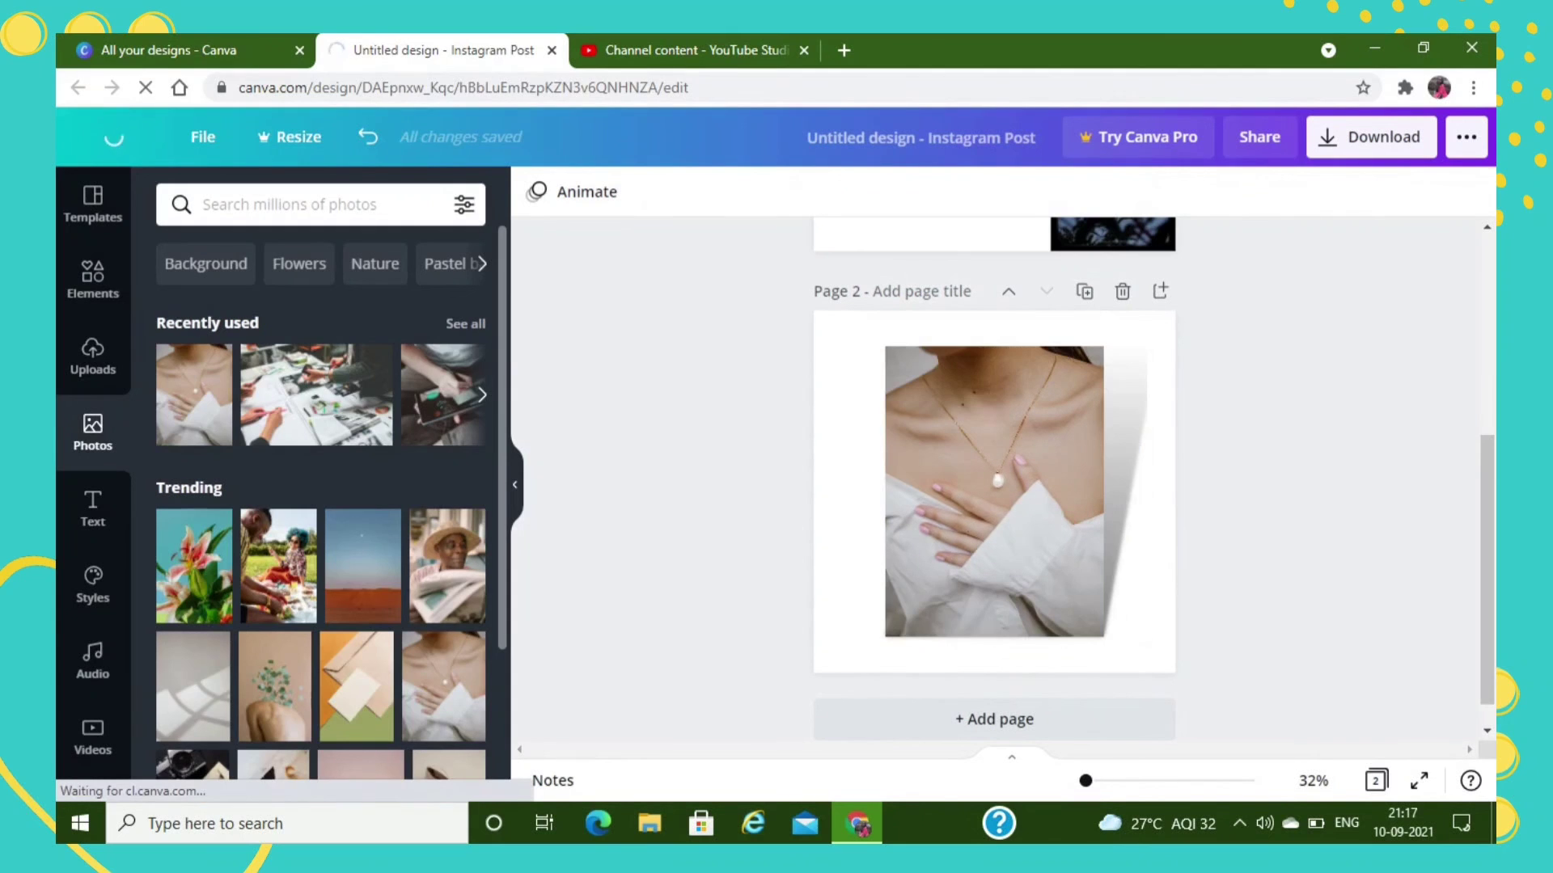